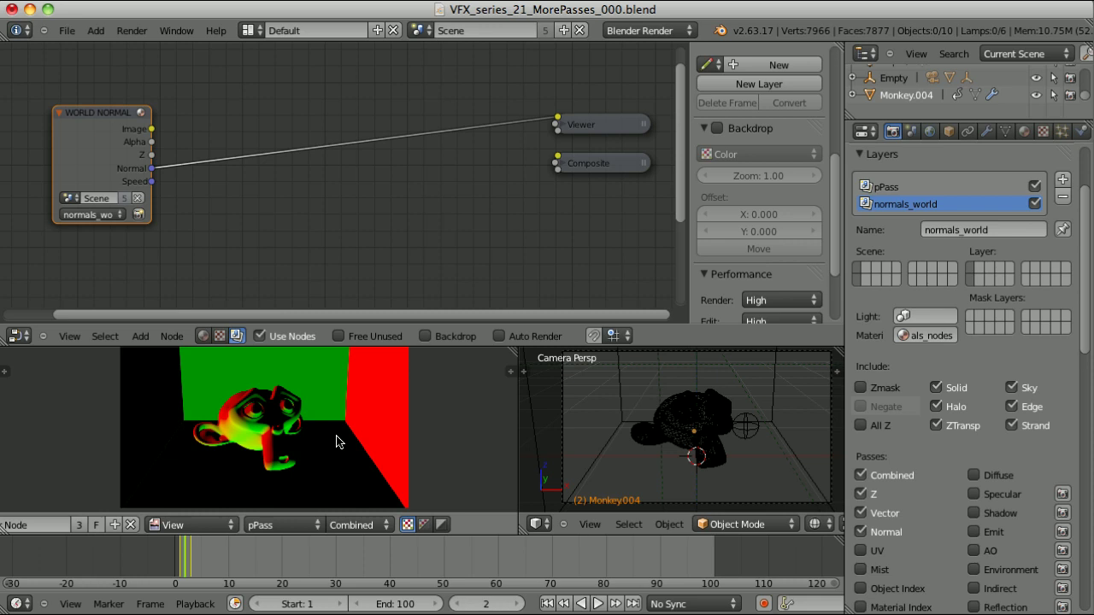
Step: Sample the pixel values of the normal pass and the speed pass on the rendered monkey
left_click_drag(265, 429, 271, 403)
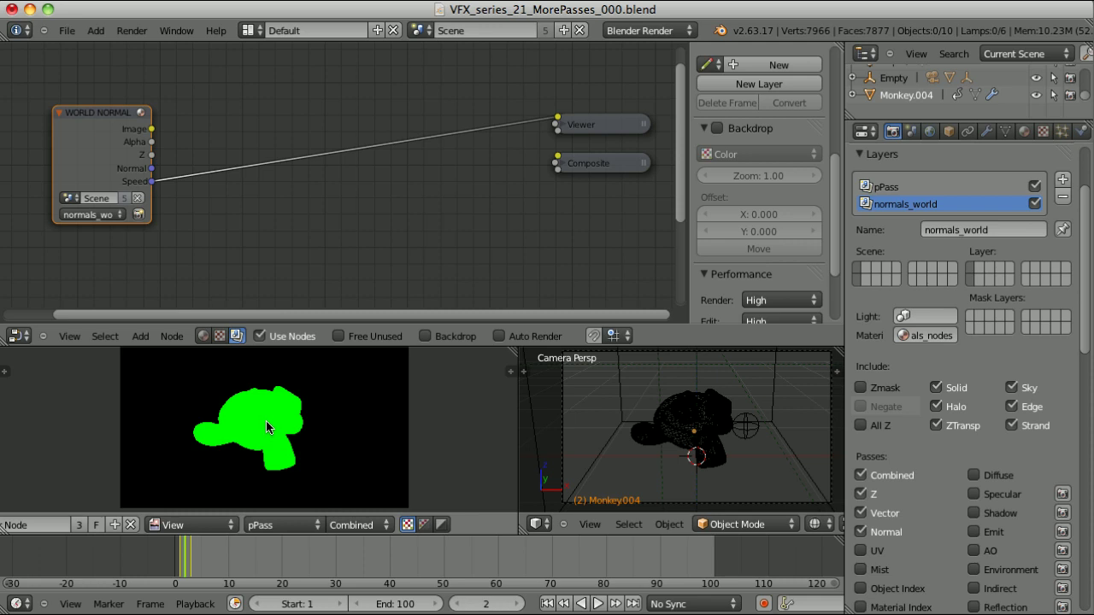
mouse_move(266, 421)
left_mouse_down()
mouse_move(257, 412)
mouse_move(257, 427)
left_mouse_up()
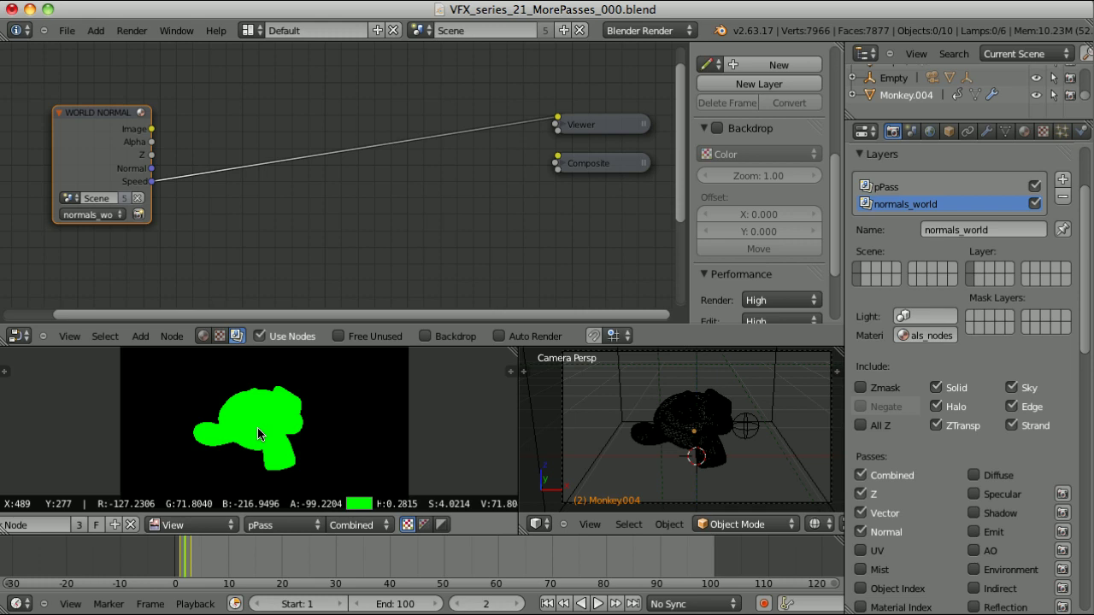
left_click_drag(258, 427, 350, 420)
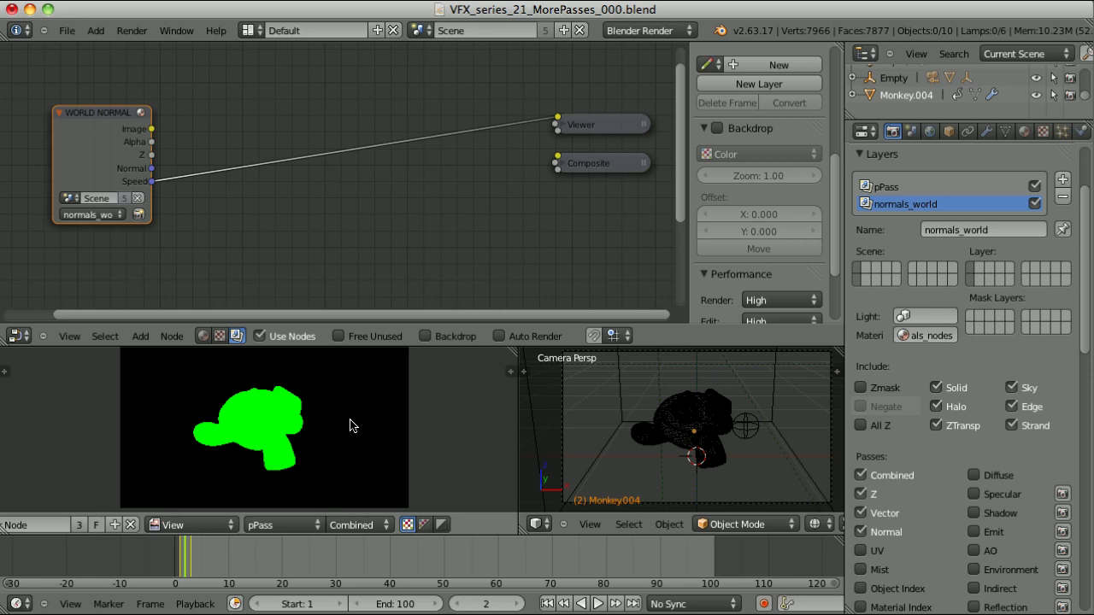
Step: Add a Vector Blur node and place it between the WORLD NORMAL render layer and the Viewer
key("shift+a")
mouse_move(304, 291)
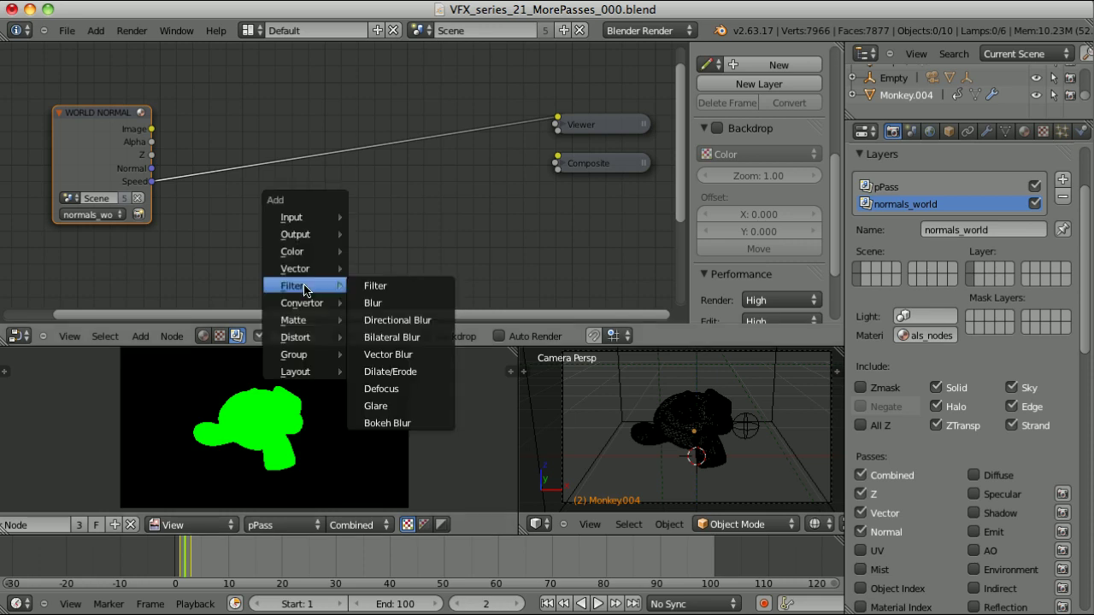
left_click(400, 356)
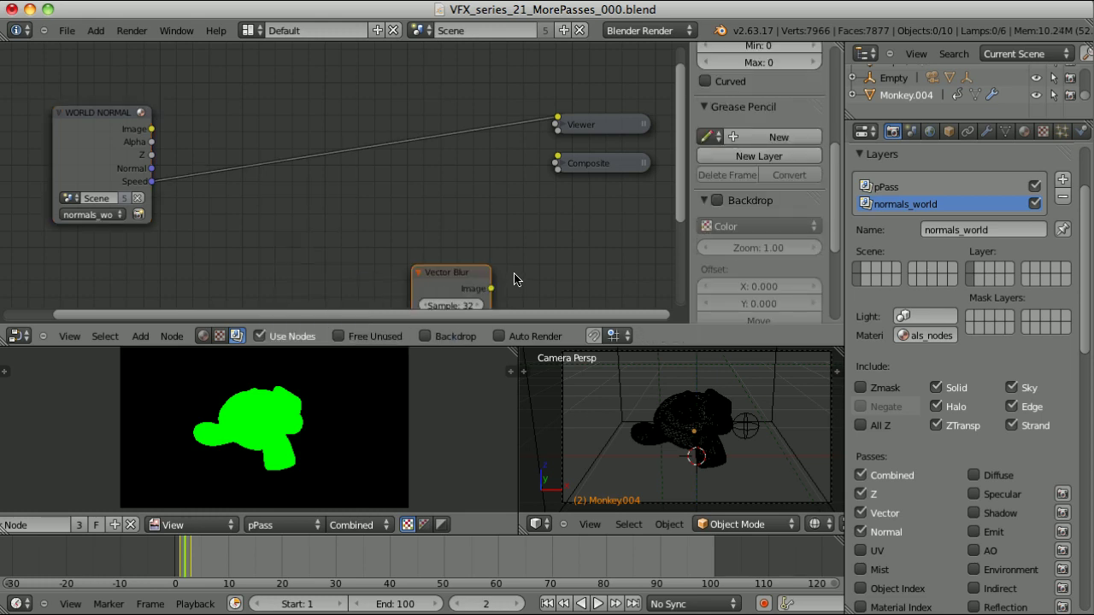
left_click(452, 239)
key("g")
left_click(449, 146)
Step: Link the image, Z and speed passes through the Vector Blur node to the Viewer and enable its Curved option
left_click_drag(557, 117, 327, 240)
left_click_drag(151, 154, 332, 220)
left_click(374, 88)
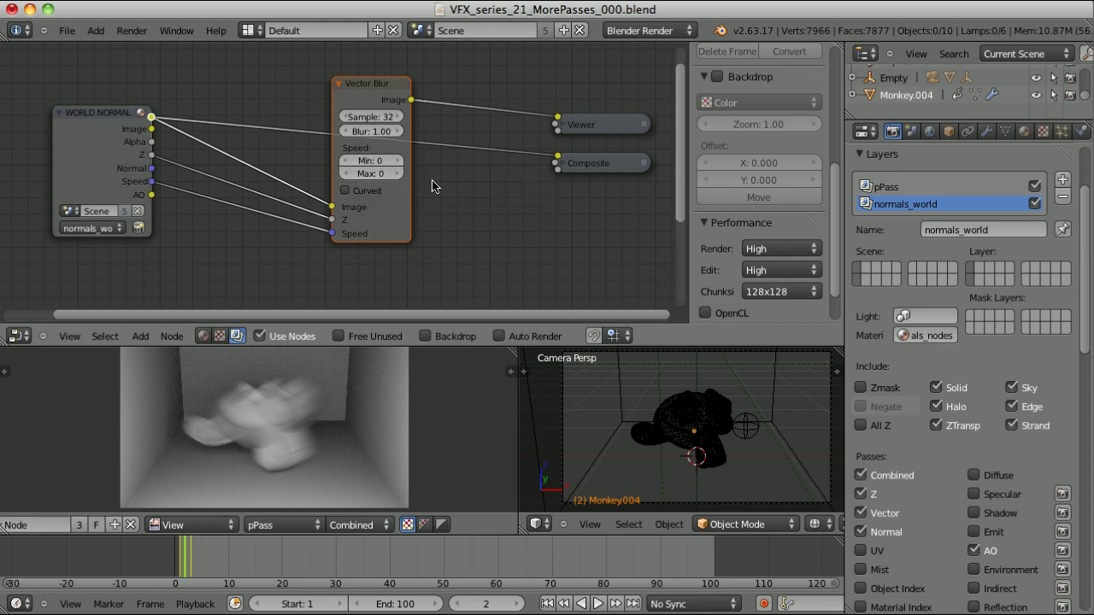
left_click(347, 192)
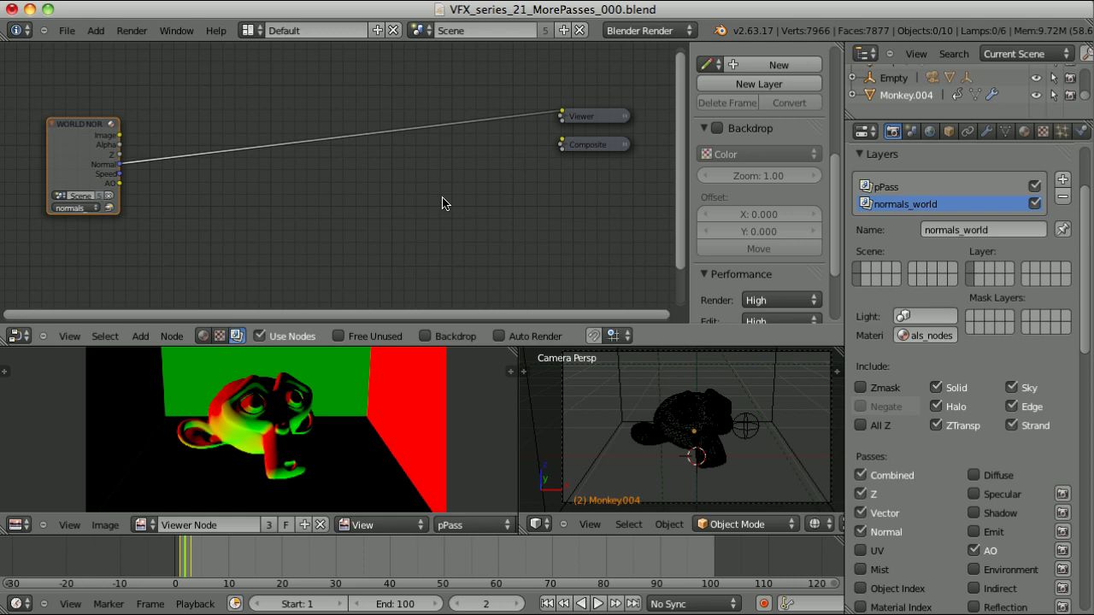
Step: Insert a Normal node between the Normal pass and the Viewer, and rotate its sphere to light the side wall and darken the floor
key("shift+a")
mouse_move(443, 202)
mouse_move(445, 182)
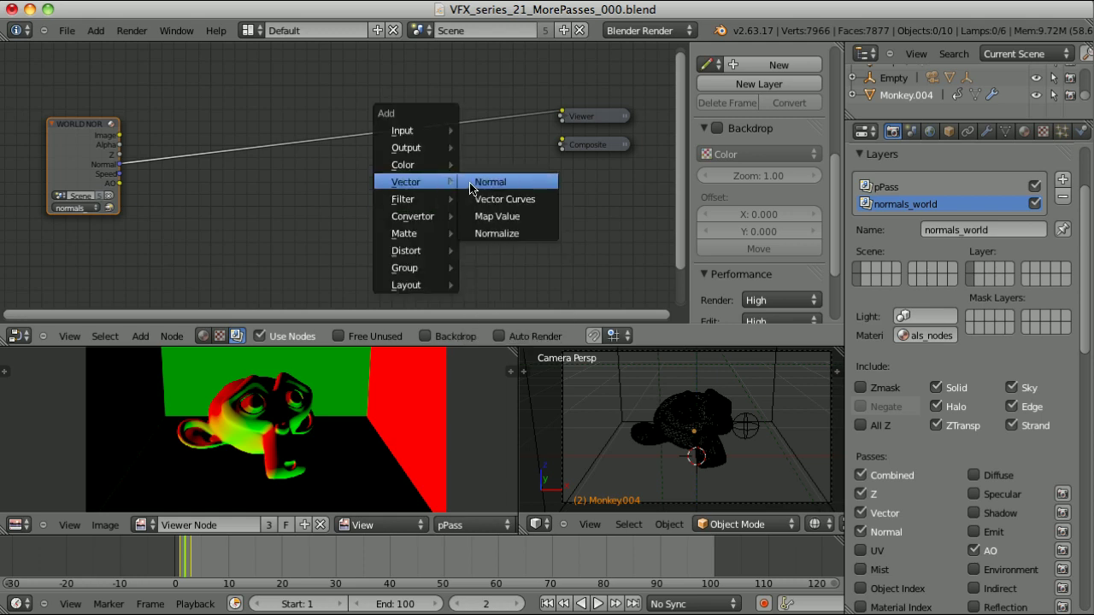
left_click(478, 181)
left_click(378, 111)
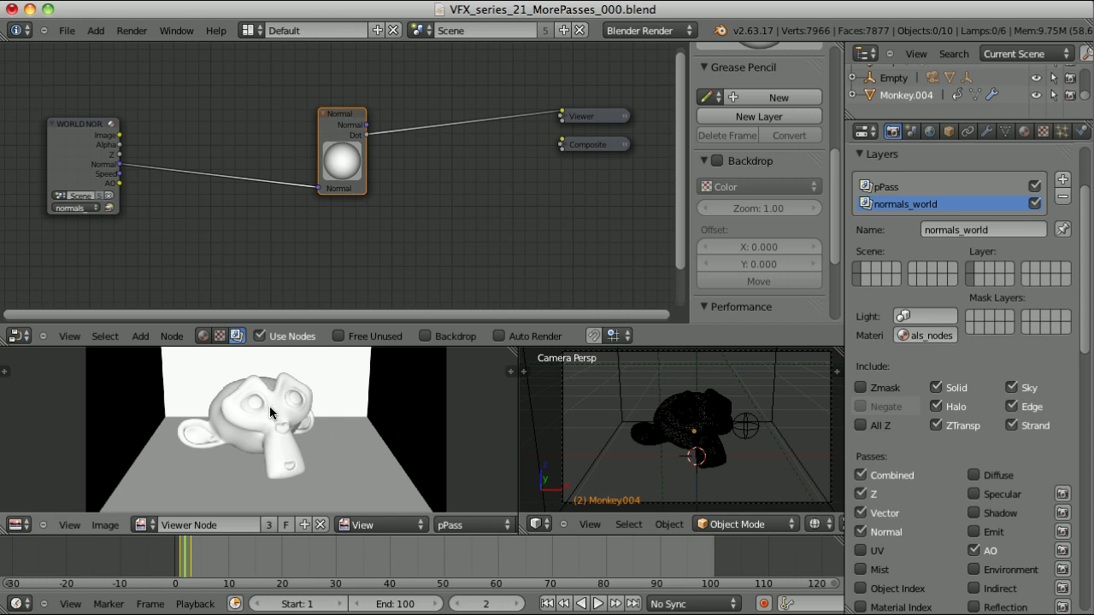
mouse_move(342, 161)
left_mouse_down()
mouse_move(371, 147)
mouse_move(357, 180)
mouse_move(335, 152)
left_mouse_up()
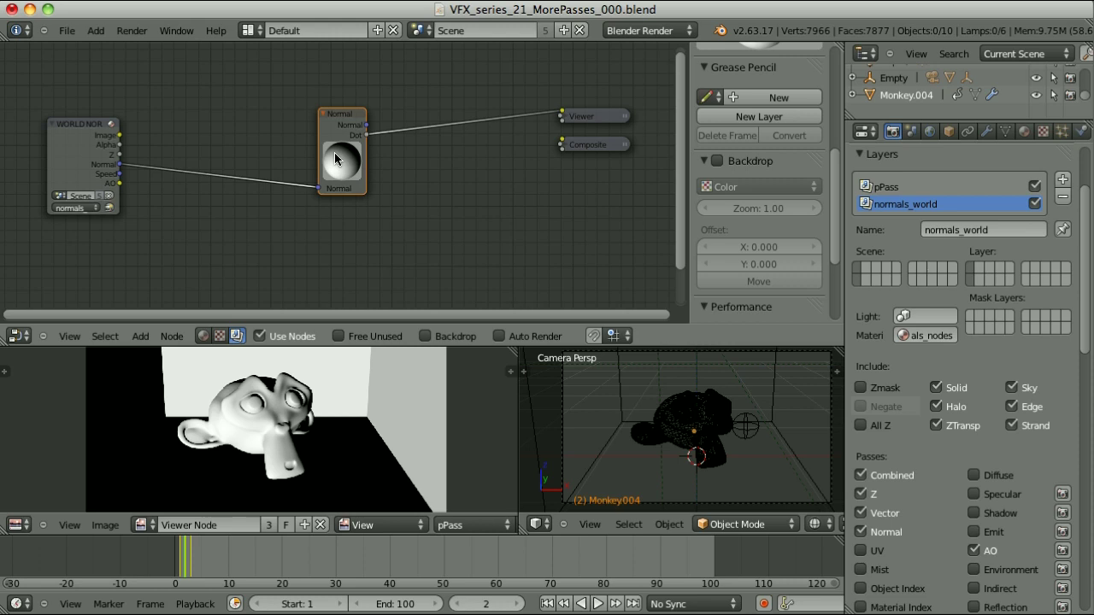
left_click_drag(357, 456, 346, 448)
Step: Add a Mix node beside the Normal node and enable its Clamp option
key("shift+a")
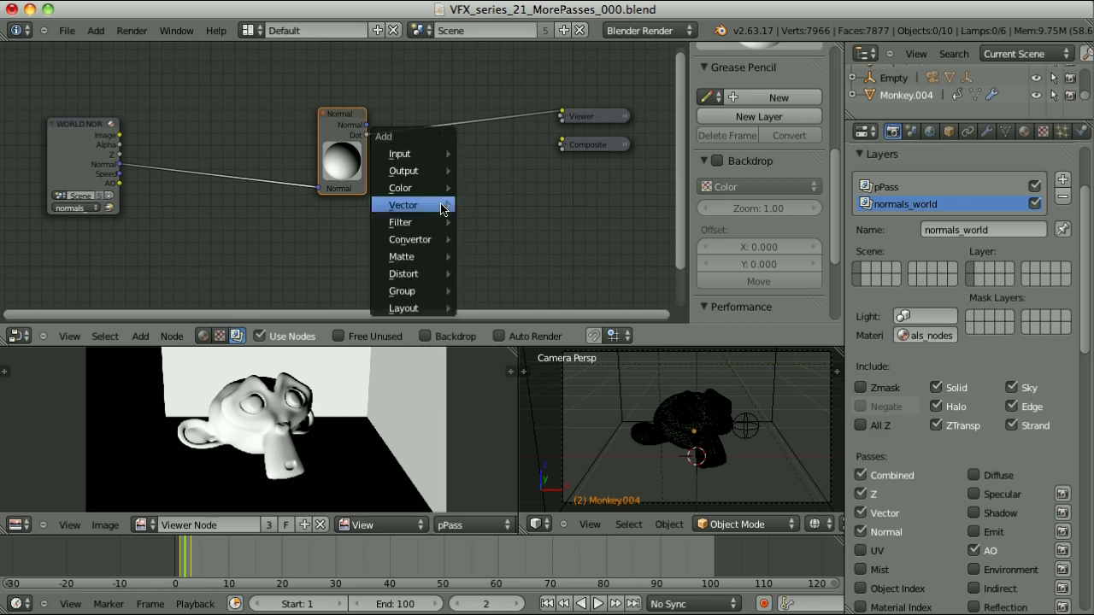
mouse_move(419, 191)
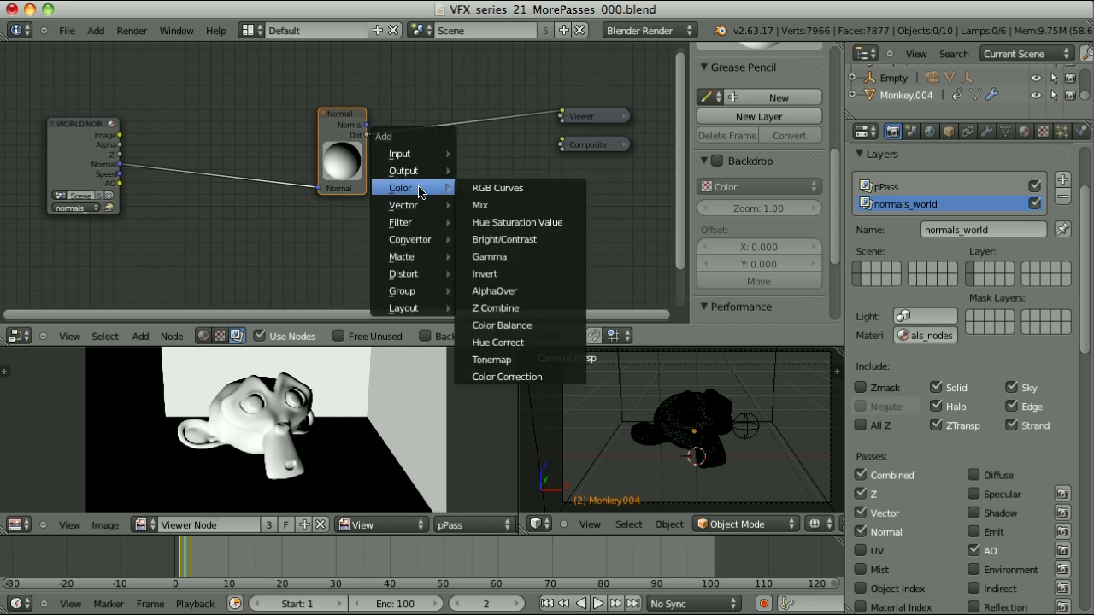
left_click(483, 203)
scroll(513, 190, "up", 2)
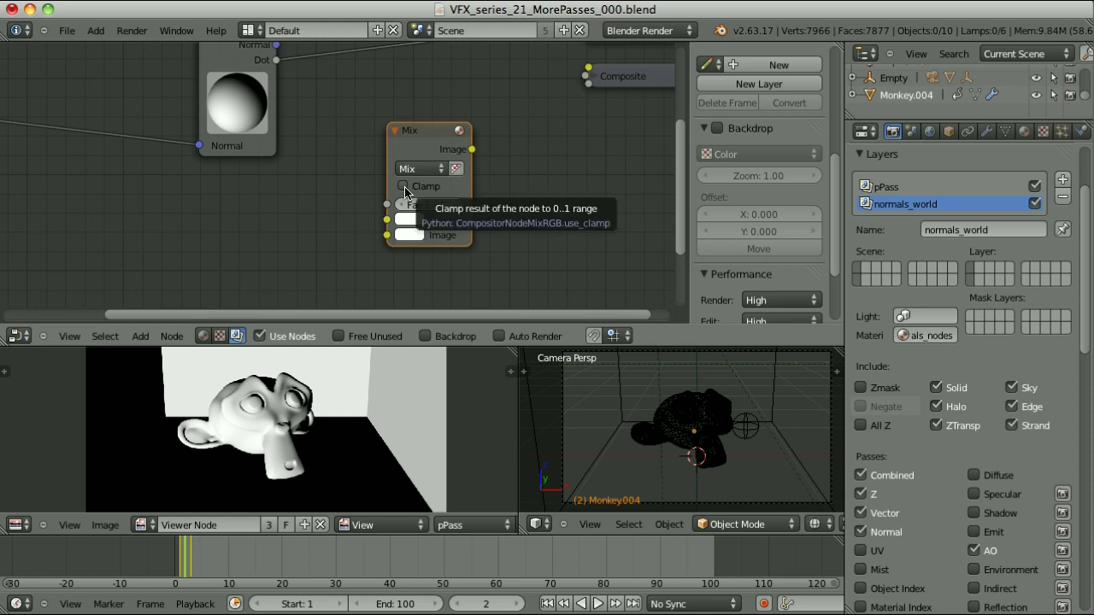
left_click(403, 187)
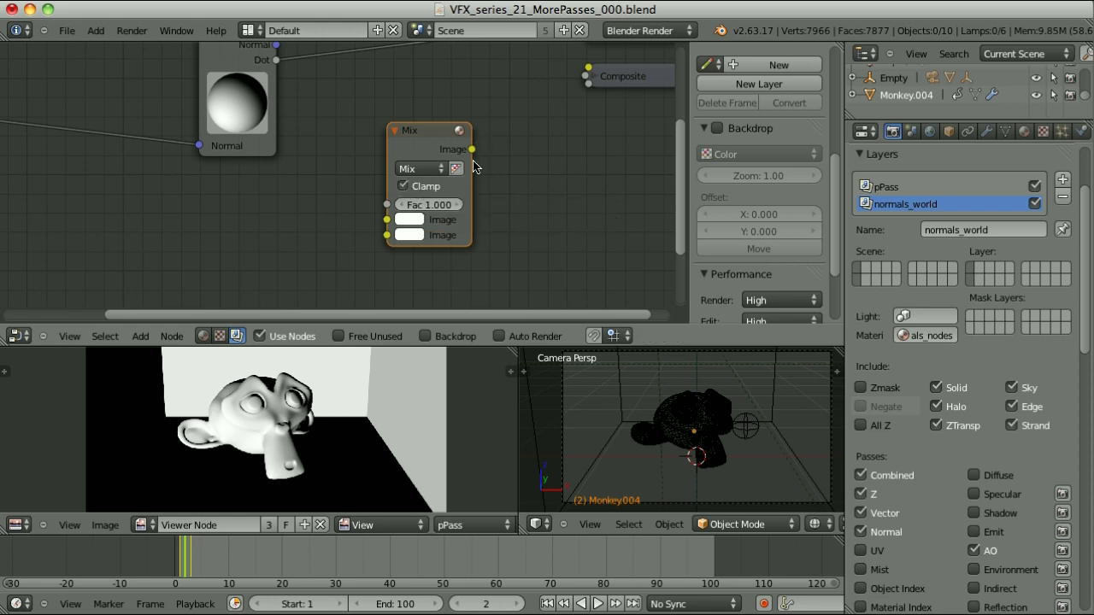
left_click_drag(473, 150, 556, 150)
Step: Add a Math node in Add mode, feed it the Normal node's Dot output, and set its second value to 0
key("shift+a")
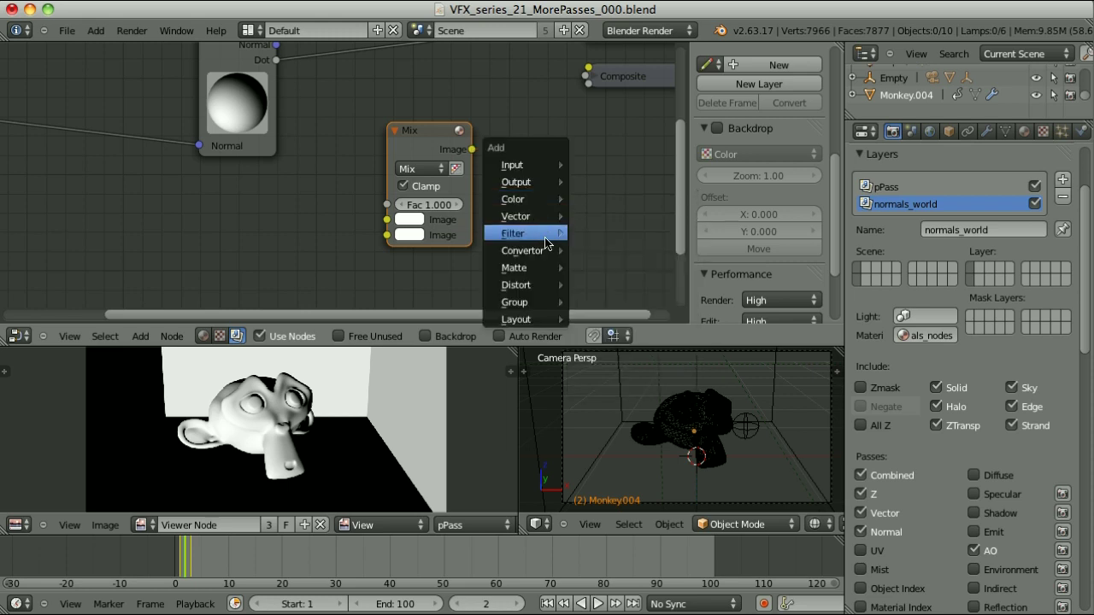
mouse_move(541, 252)
left_click(596, 319)
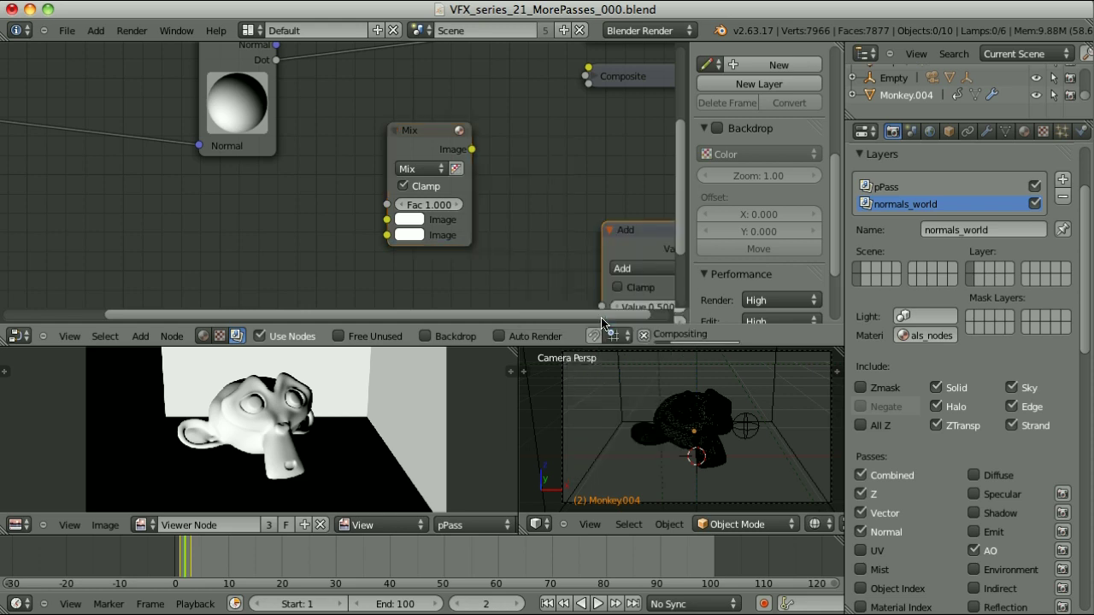
left_click_drag(278, 60, 517, 222)
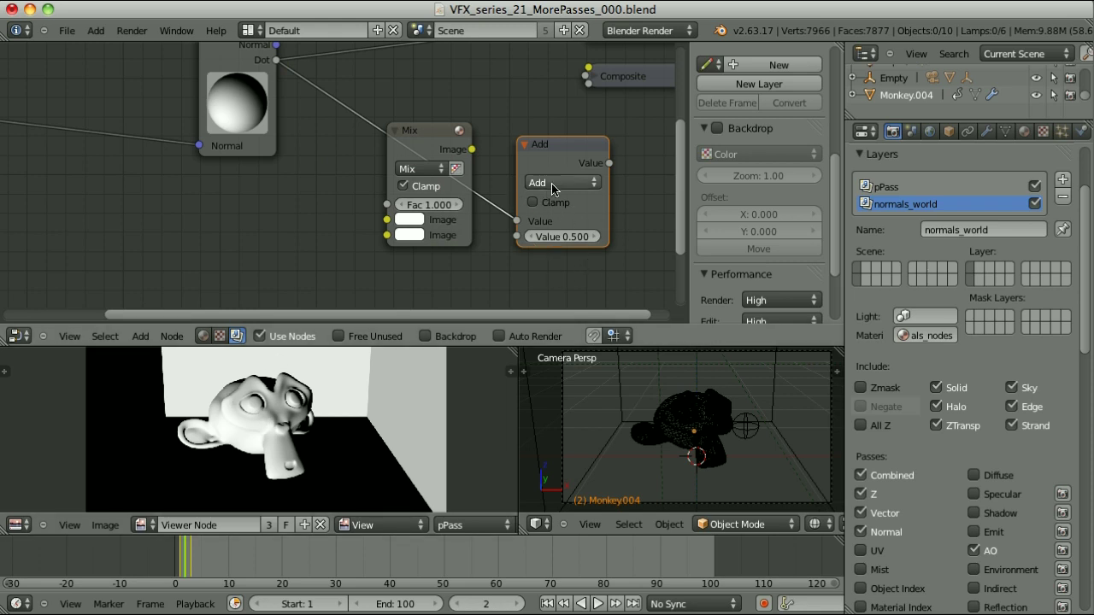
left_click(582, 237)
key("BackSpace")
key("BackSpace")
key("BackSpace")
type("0")
key("Return")
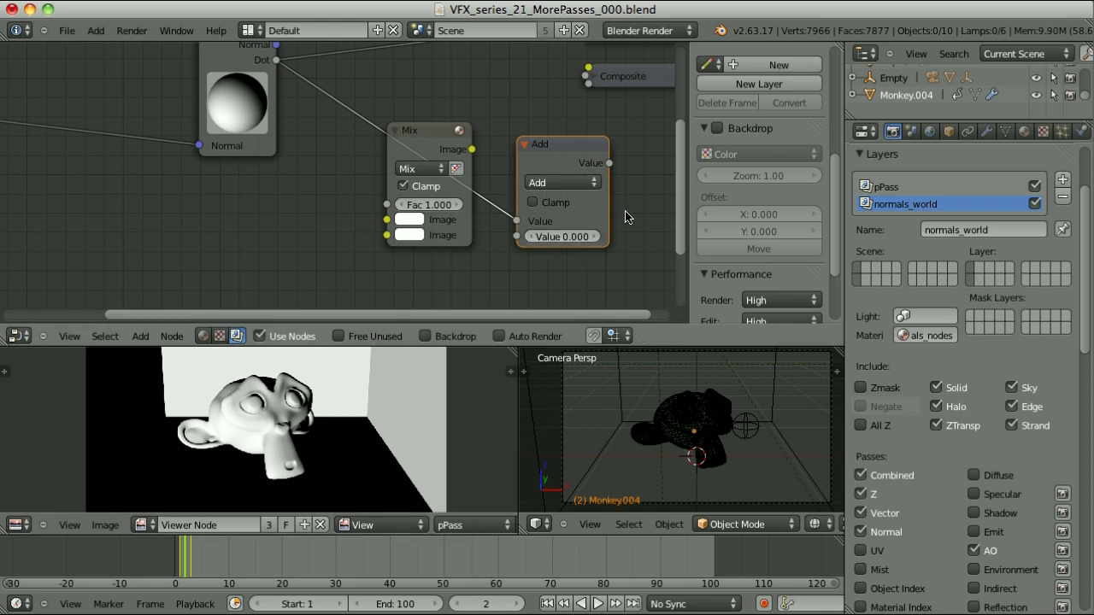
Step: Send the Math node to the Viewer, enable its Clamp option, and sample the dark floor's pixel values
left_click(561, 151, "ctrl+shift")
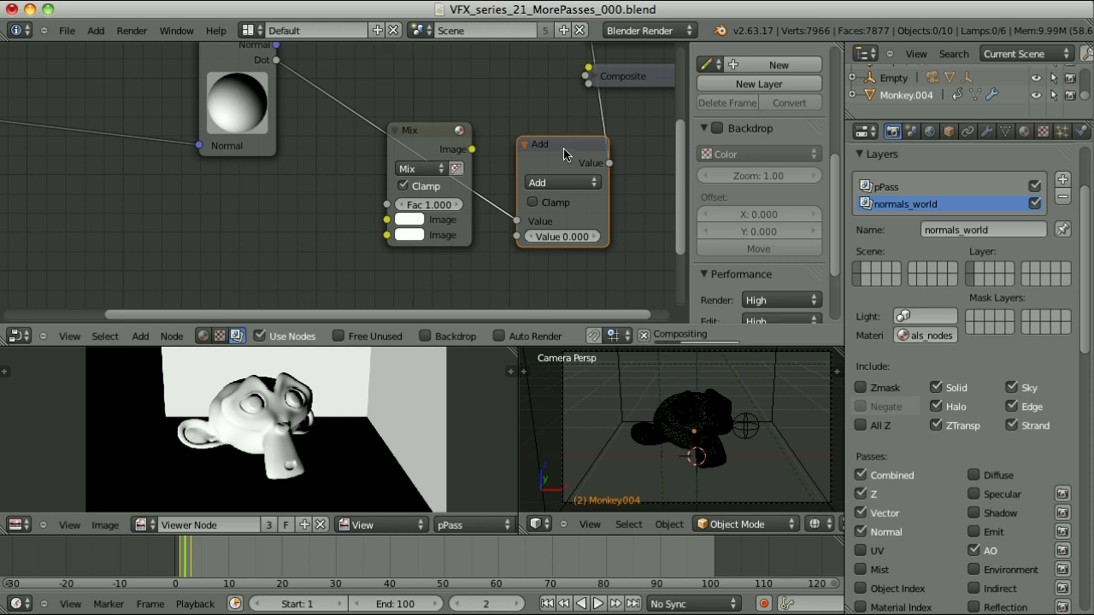
left_click_drag(354, 478, 346, 434)
left_click(534, 202)
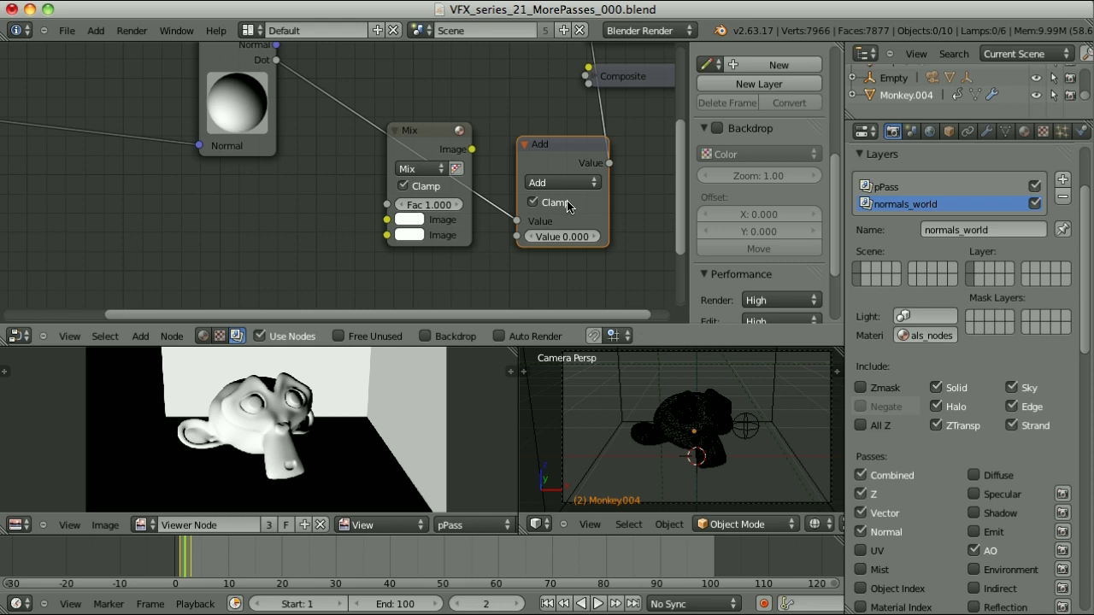
mouse_move(347, 473)
left_mouse_down()
mouse_move(353, 445)
mouse_move(336, 440)
mouse_move(341, 453)
left_mouse_up()
Step: Delete the Mix and Math nodes
left_click(409, 159, "shift")
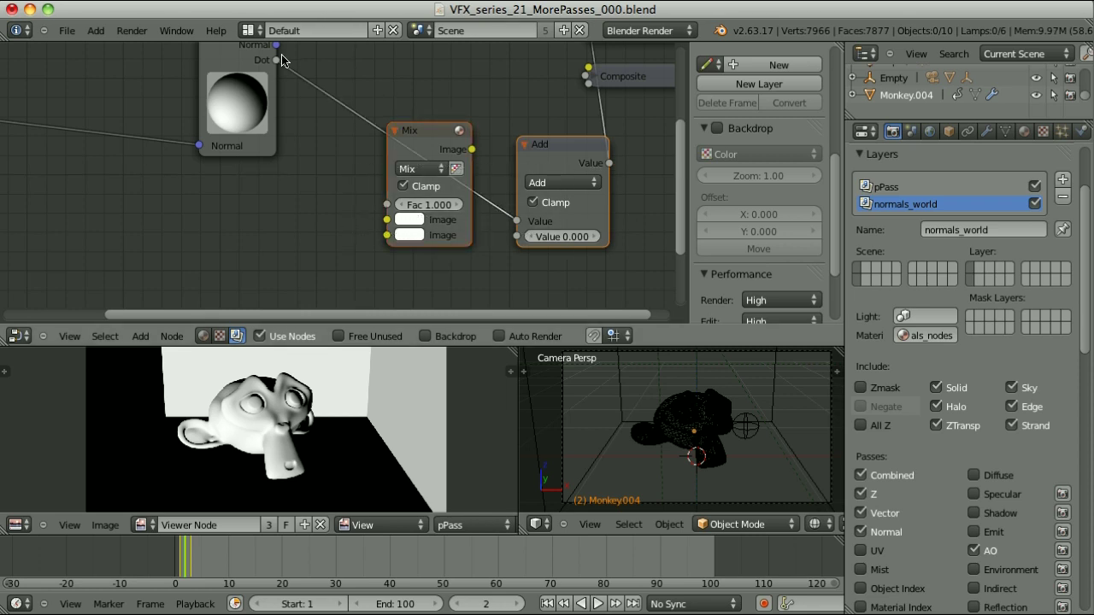
key("x")
Step: Add a Map Value node between the Normal node's Dot output and the Viewer, with Use Minimum enabled
key("shift+a")
mouse_move(325, 110)
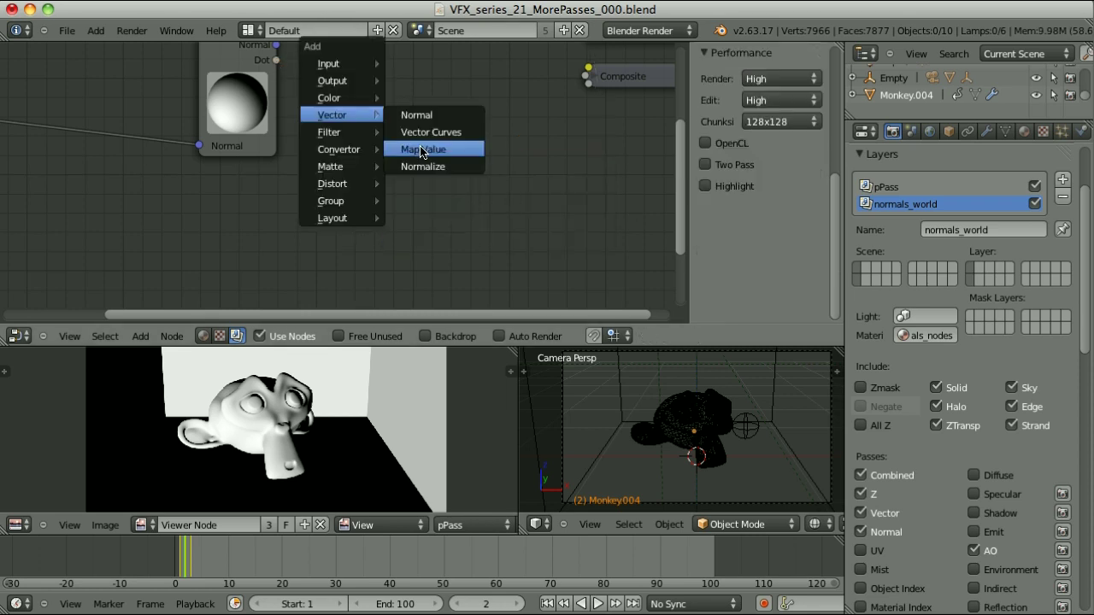
left_click(393, 146)
left_click(491, 172)
left_click_drag(276, 60, 389, 265)
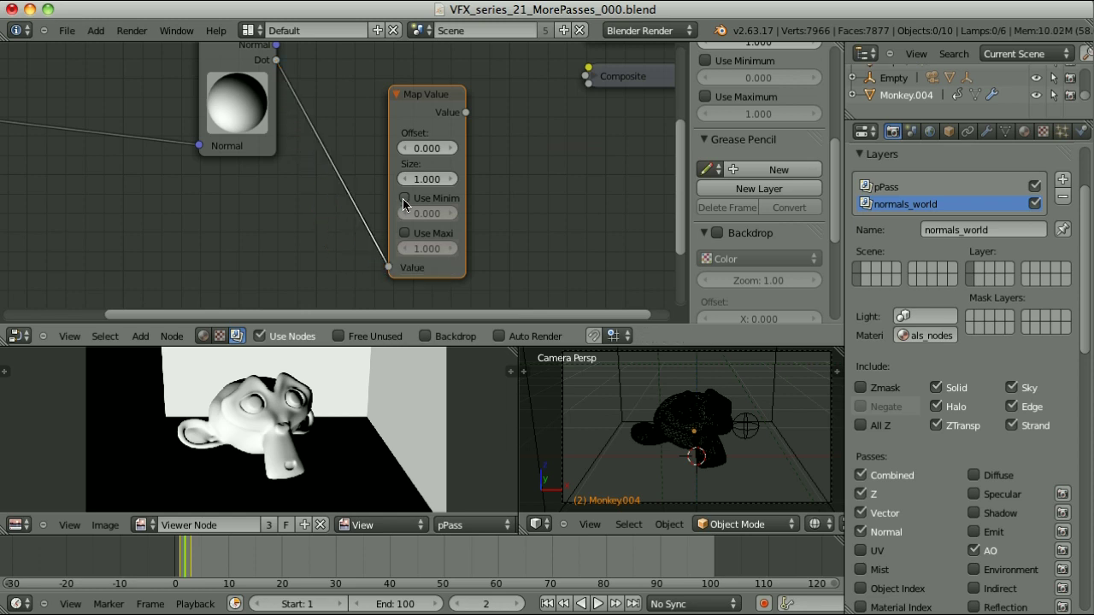
left_click(405, 198)
left_click(413, 92, "ctrl+shift")
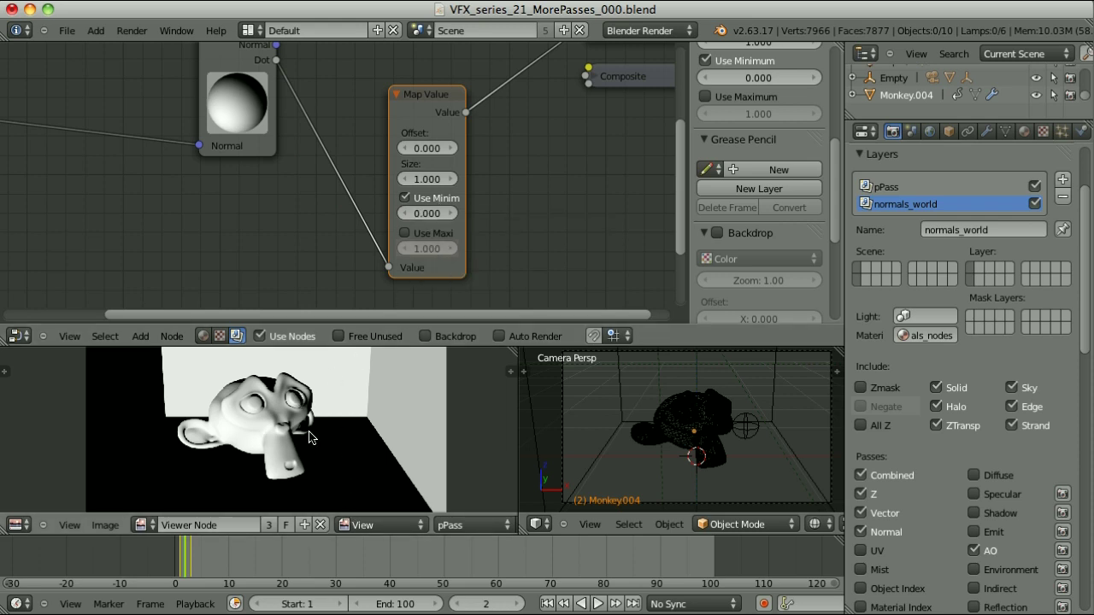
Step: Connect the world normals' Subtract node to the Normal node's input and show the Map Value result in the Viewer
scroll(337, 176, "down", 2)
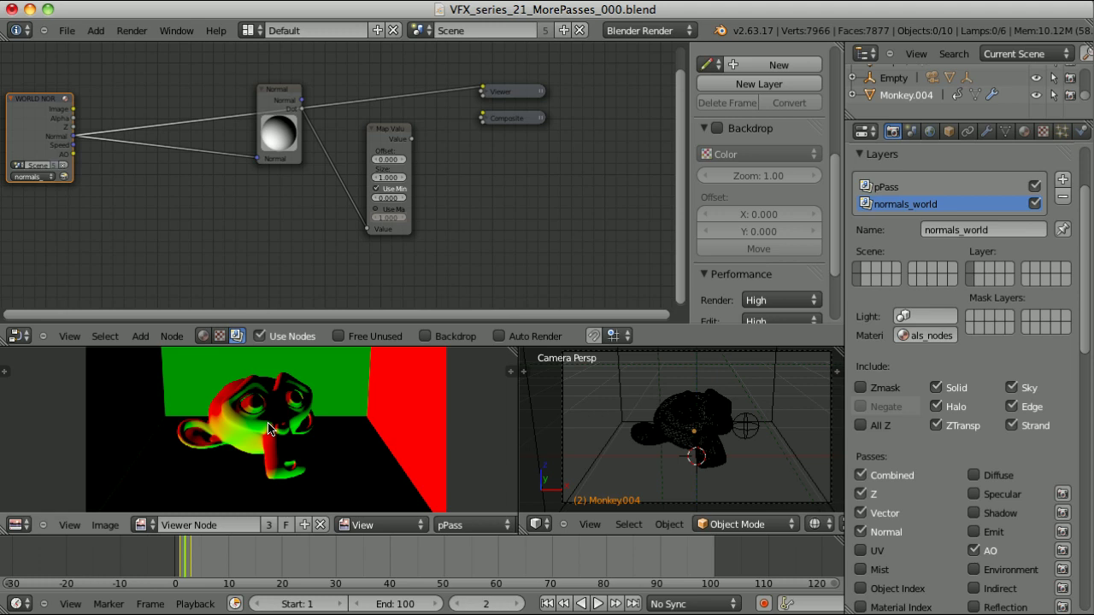
scroll(169, 242, "down", 1)
key("Home")
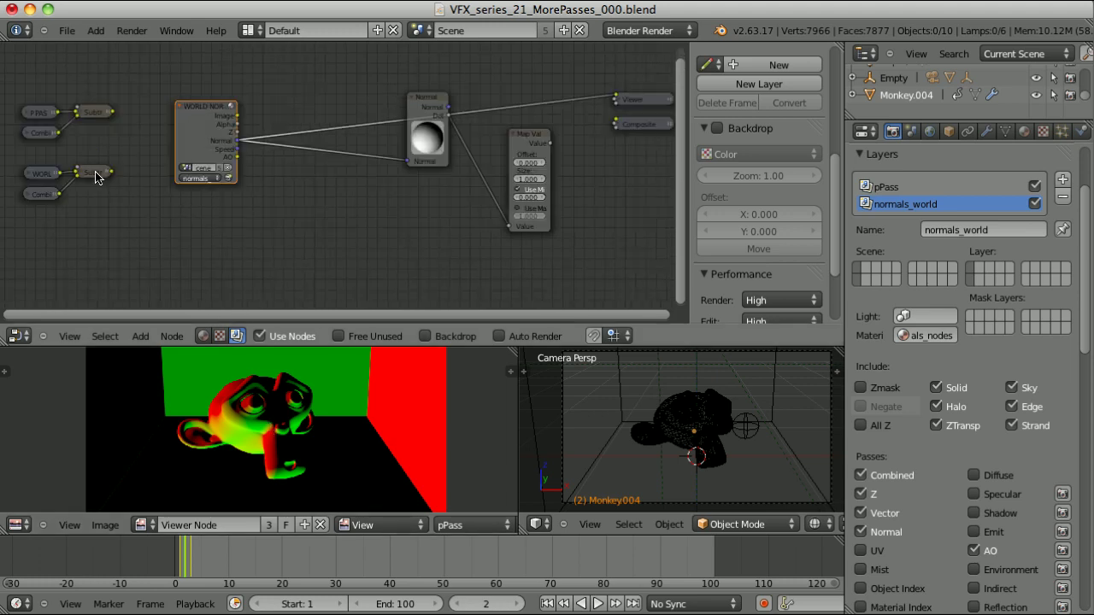
left_click(96, 177, "ctrl+shift")
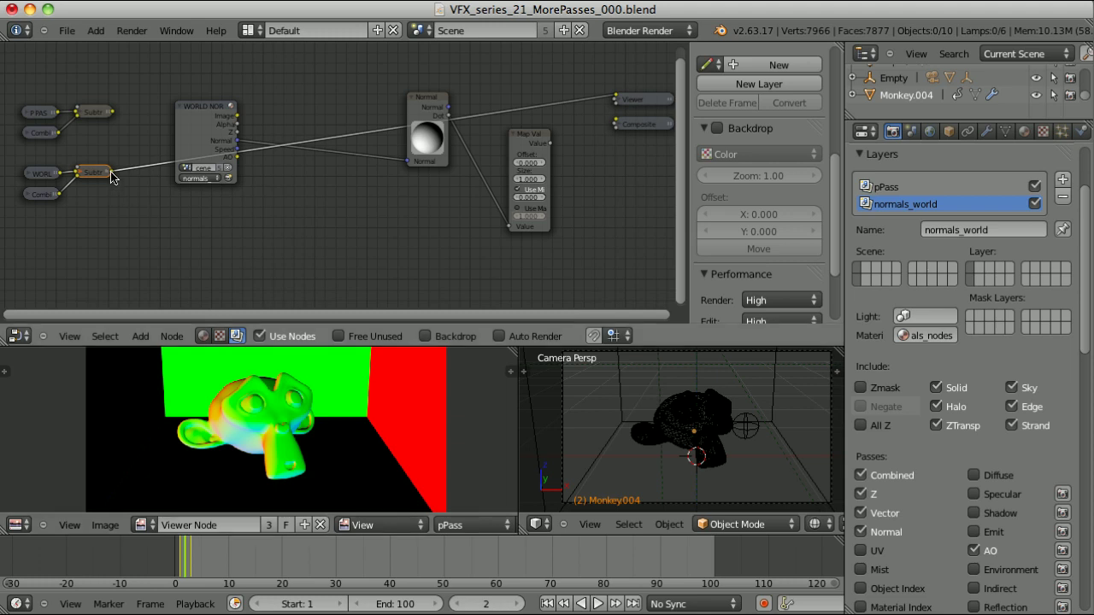
left_click_drag(111, 177, 408, 161)
left_click(535, 140, "ctrl+shift")
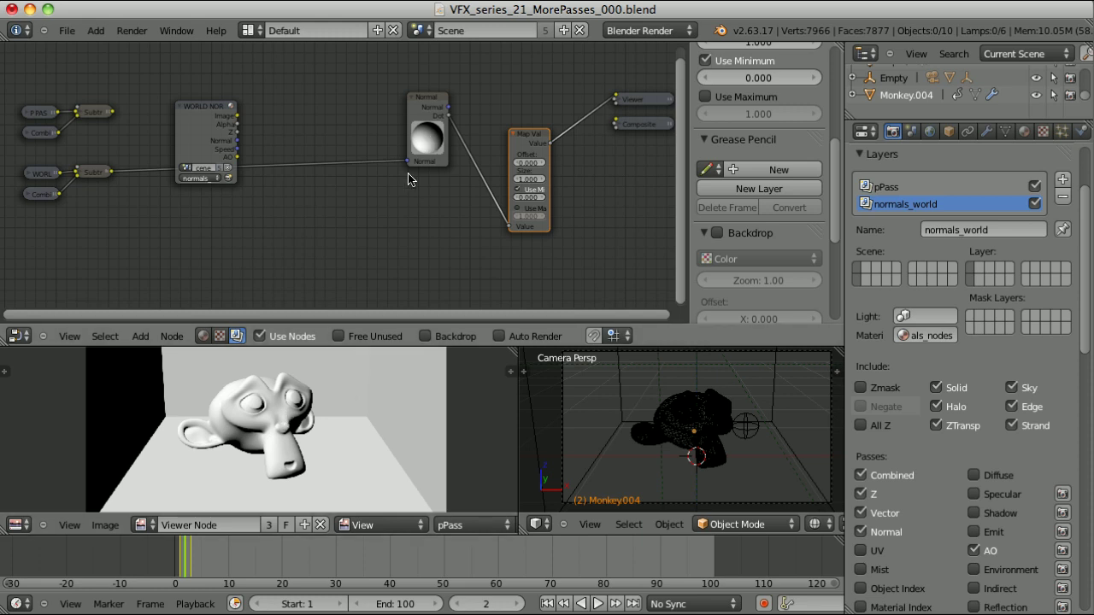
Step: Rotate the Normal node's sphere so the light falls from above onto the floor
scroll(466, 217, "up", 3)
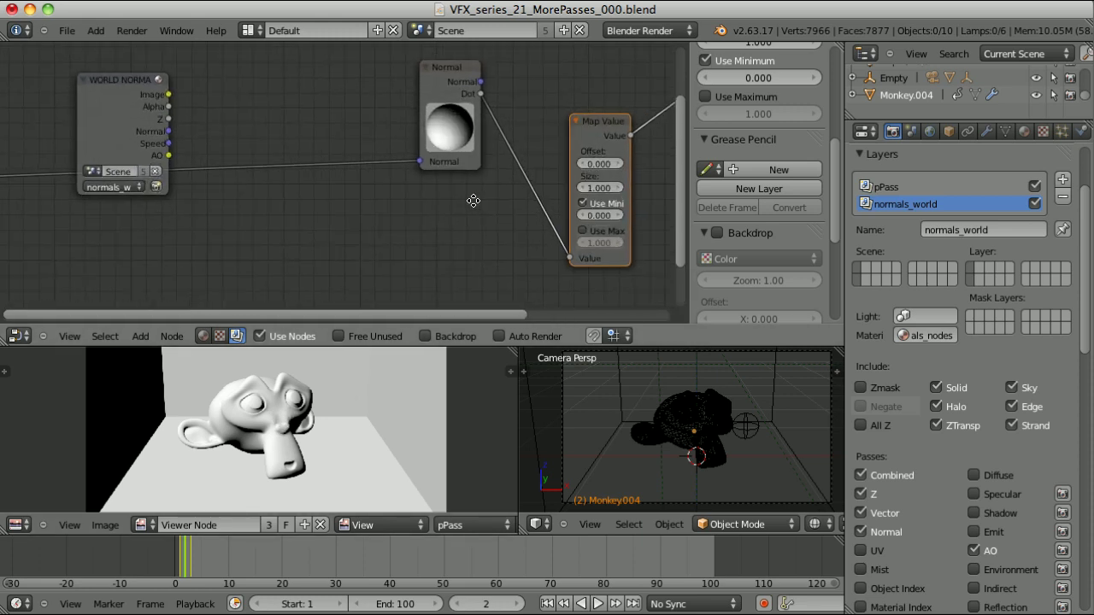
mouse_move(399, 125)
left_mouse_down()
mouse_move(400, 147)
mouse_move(408, 142)
mouse_move(399, 145)
left_mouse_up()
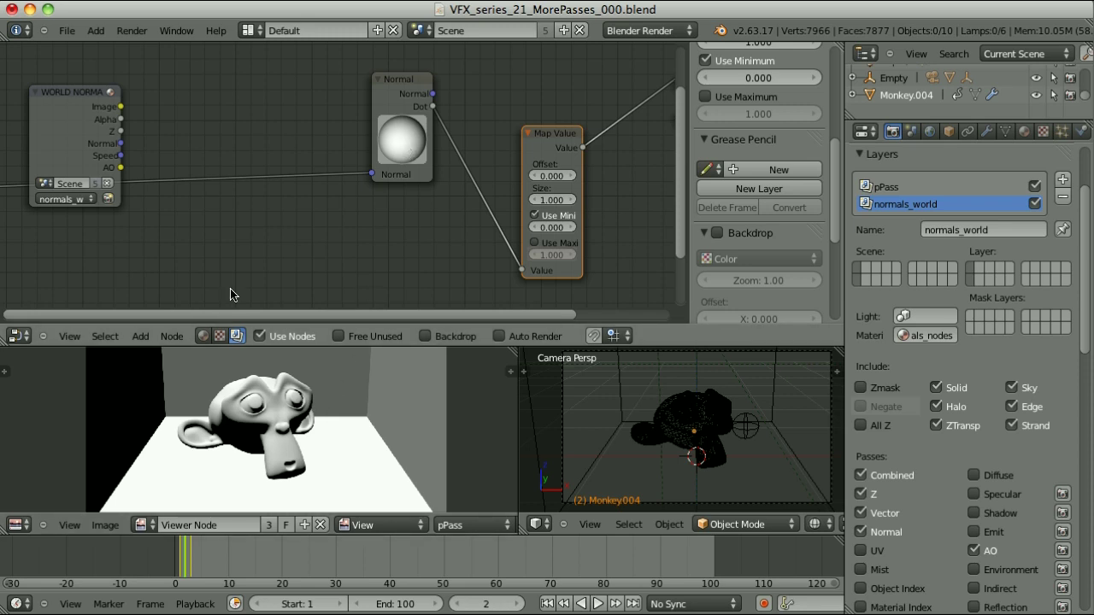
scroll(225, 247, "down", 1)
middle_click_drag(225, 247, 323, 221)
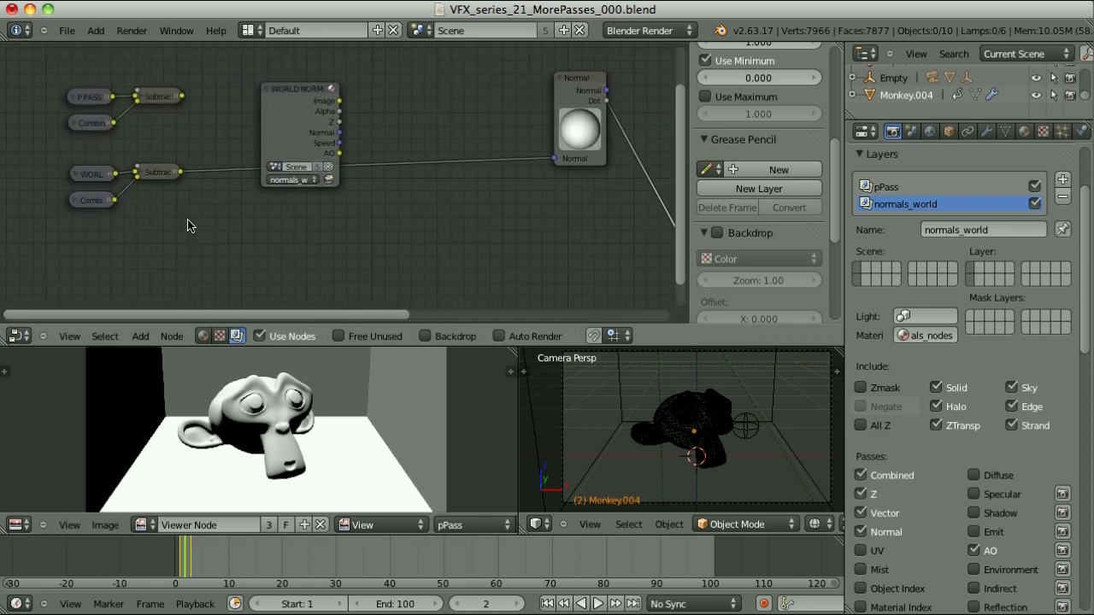
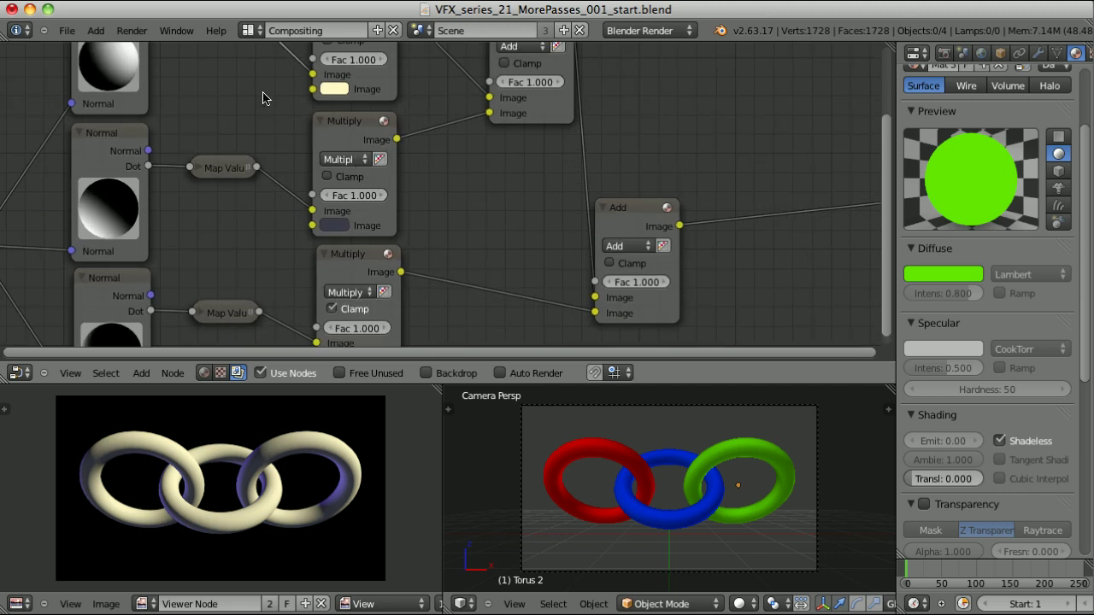
Step: Expand the uppermost Map Value node to check its Use Minimum option, collapse it again, and inspect the adjoining Multiply node
key("h")
middle_click_drag(390, 237, 403, 176)
left_click(326, 211)
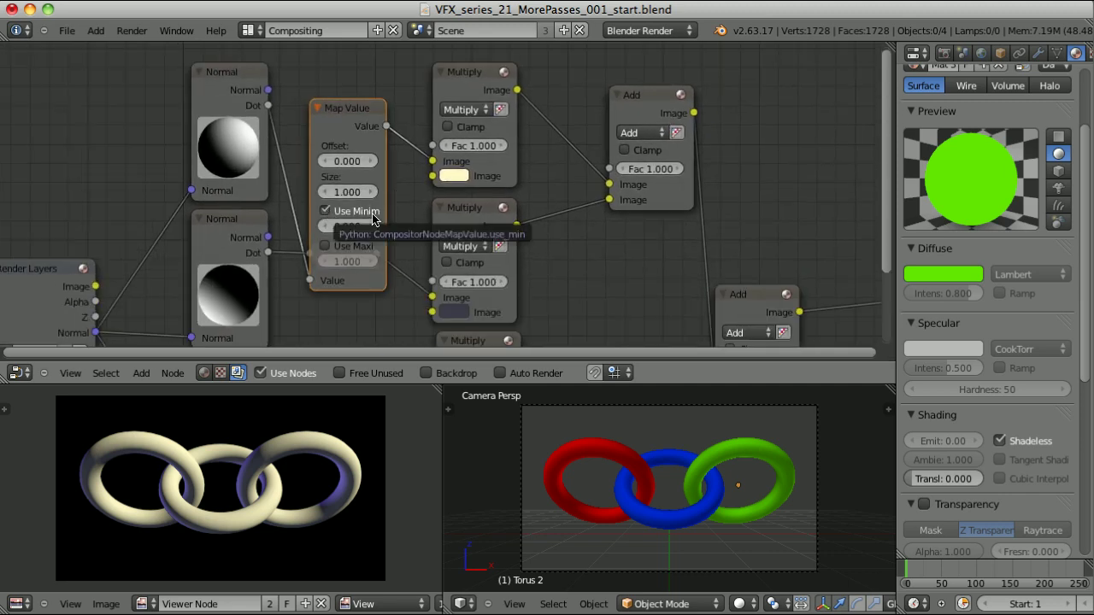
key("h")
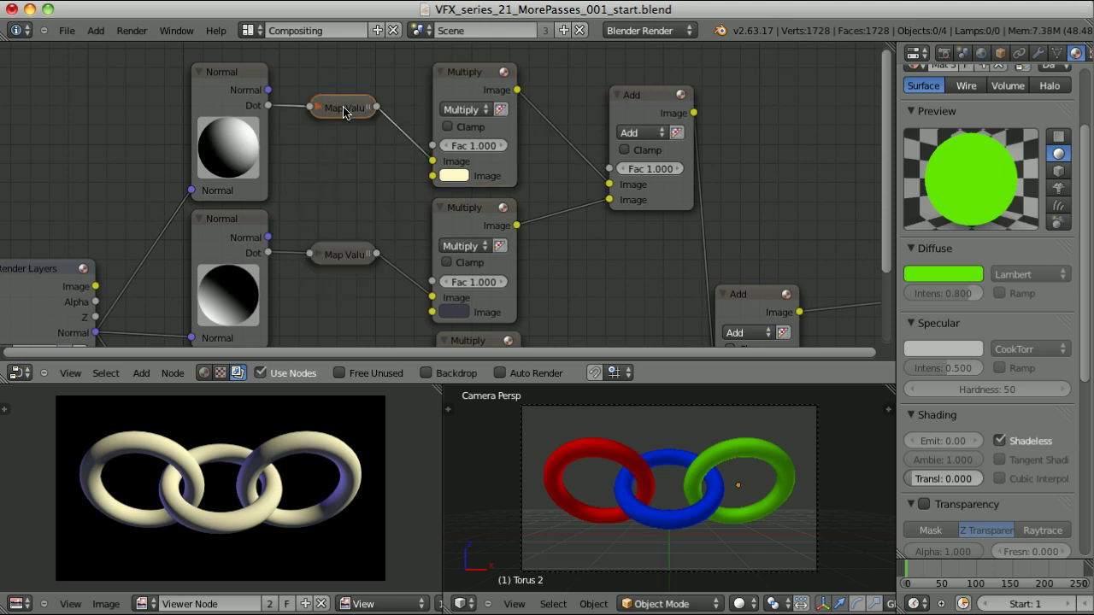
left_click(469, 79)
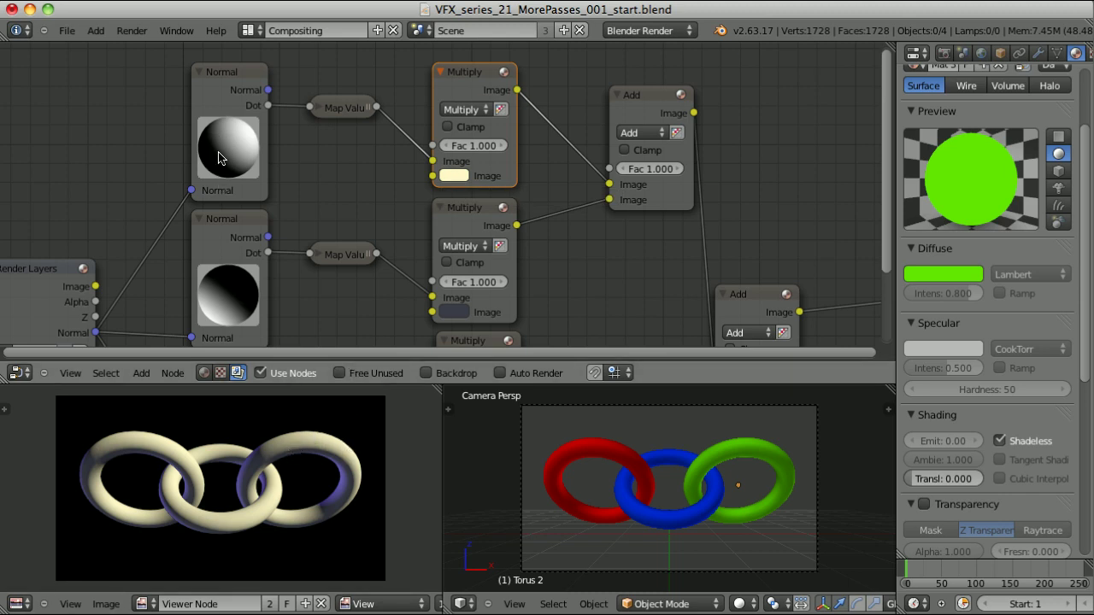
Step: Preview each Map Value node and the three Multiply nodes it feeds in the Viewer to compare the individual light contributions
scroll(359, 107, "down", 3)
left_click(352, 107, "ctrl+shift")
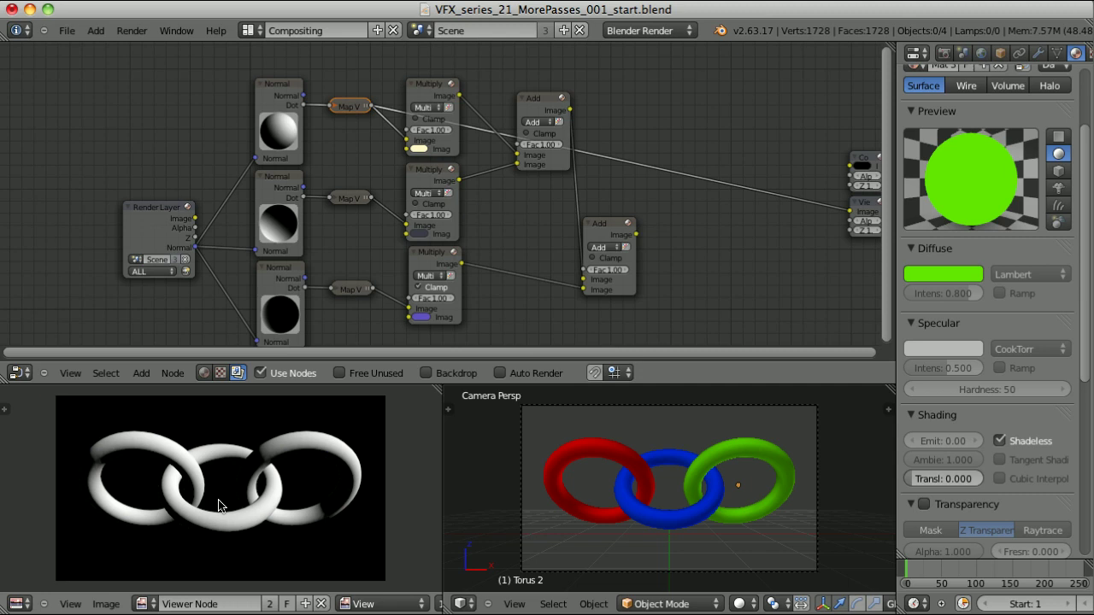
left_click(432, 119, "ctrl+shift")
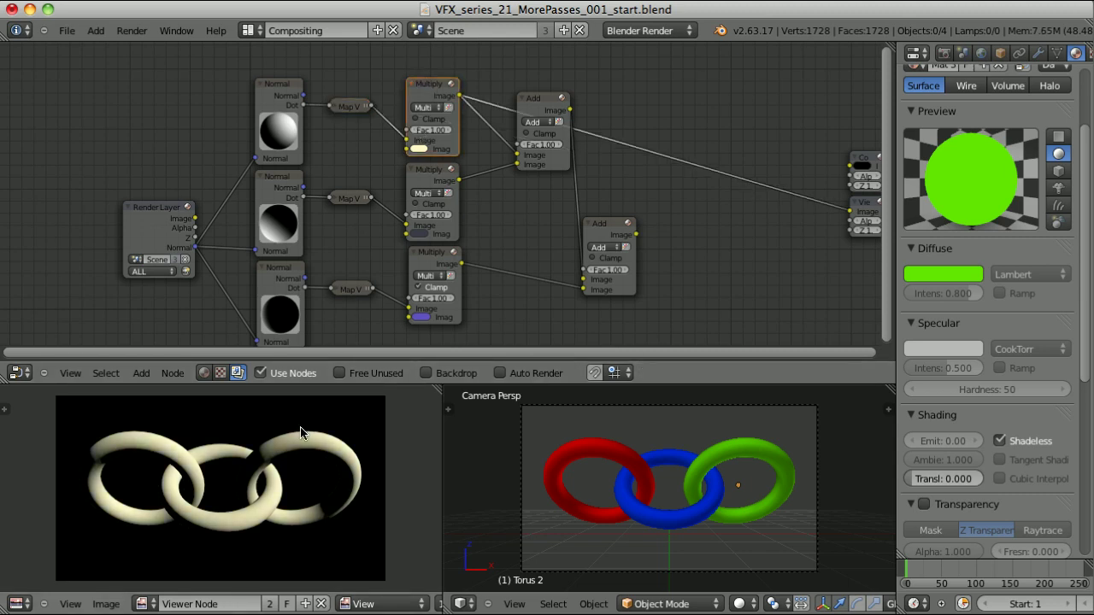
left_click(350, 198, "ctrl+shift")
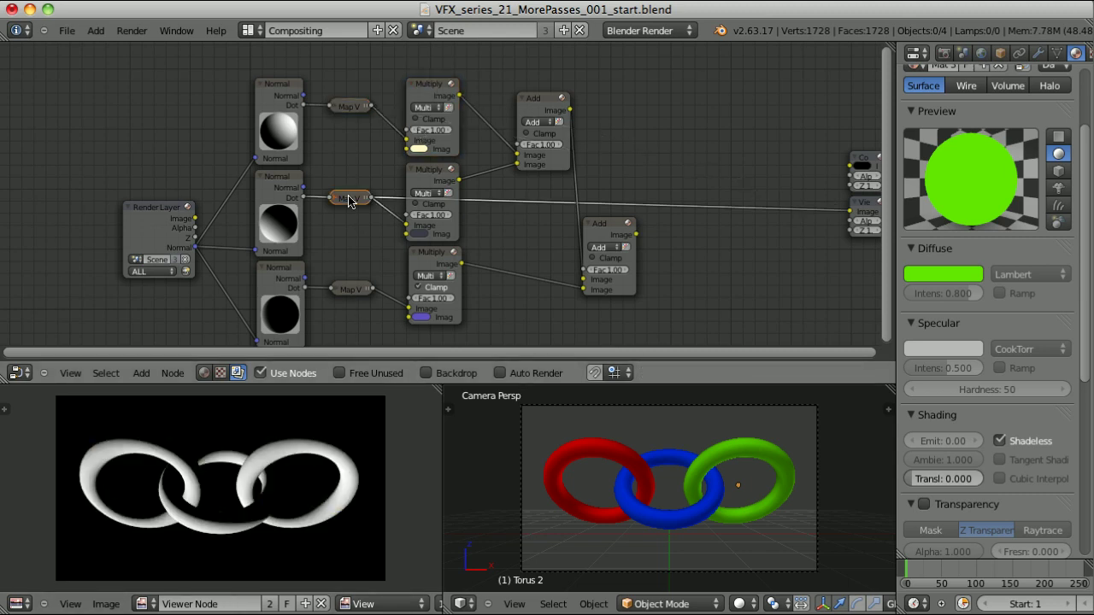
left_click(445, 177, "ctrl+shift")
left_click(353, 290, "ctrl+shift")
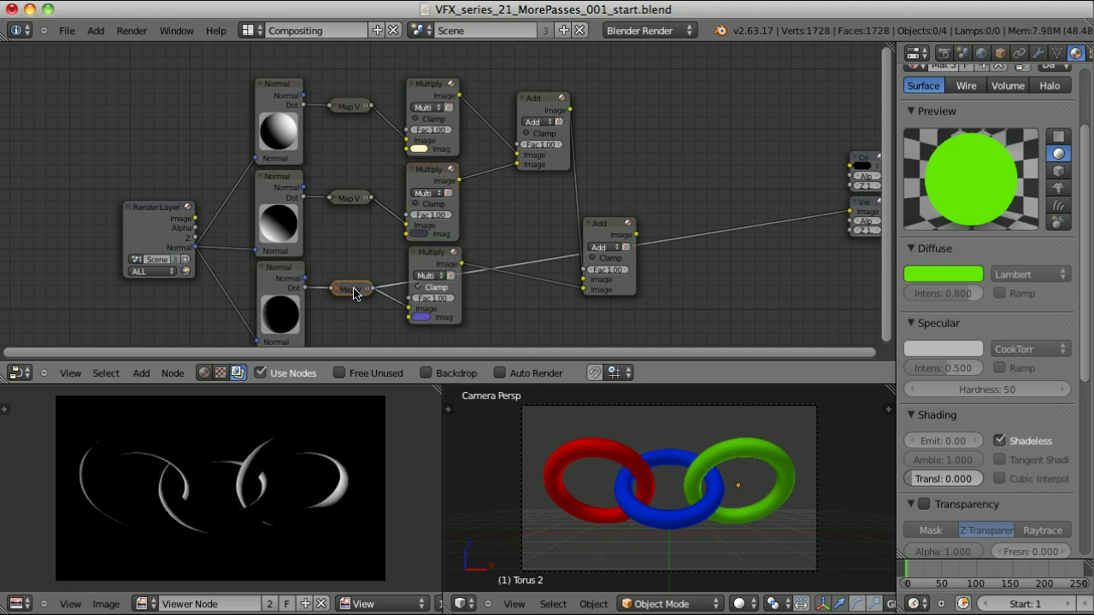
left_click(434, 261, "ctrl+shift")
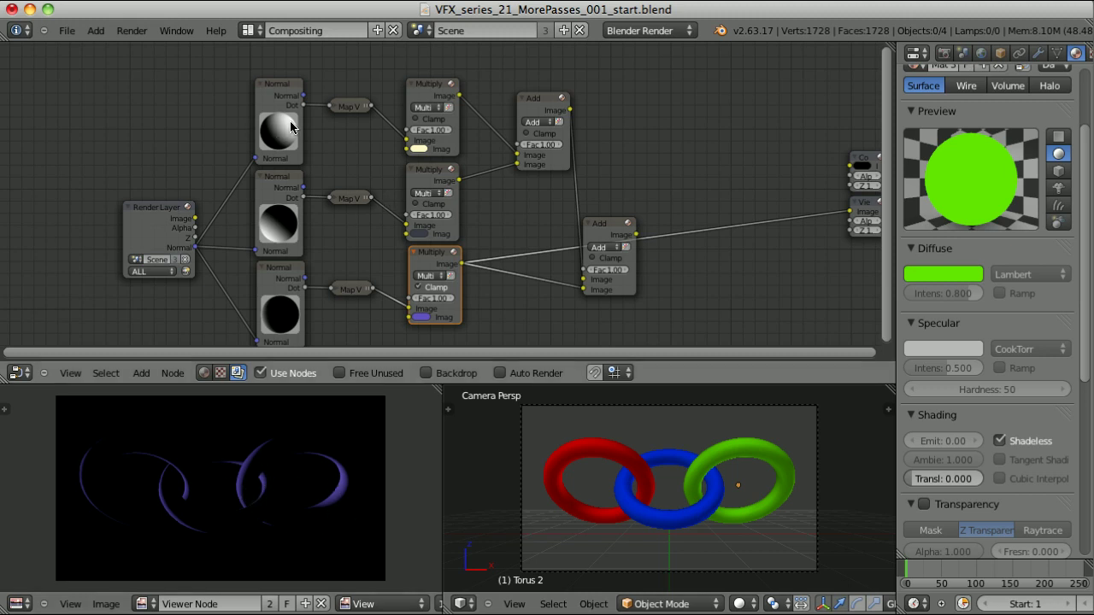
Step: Preview the upper two Multiply nodes, the Add node combining them, and the final Add node in the Viewer
left_click(432, 88, "ctrl+shift")
left_click(432, 175, "ctrl+shift")
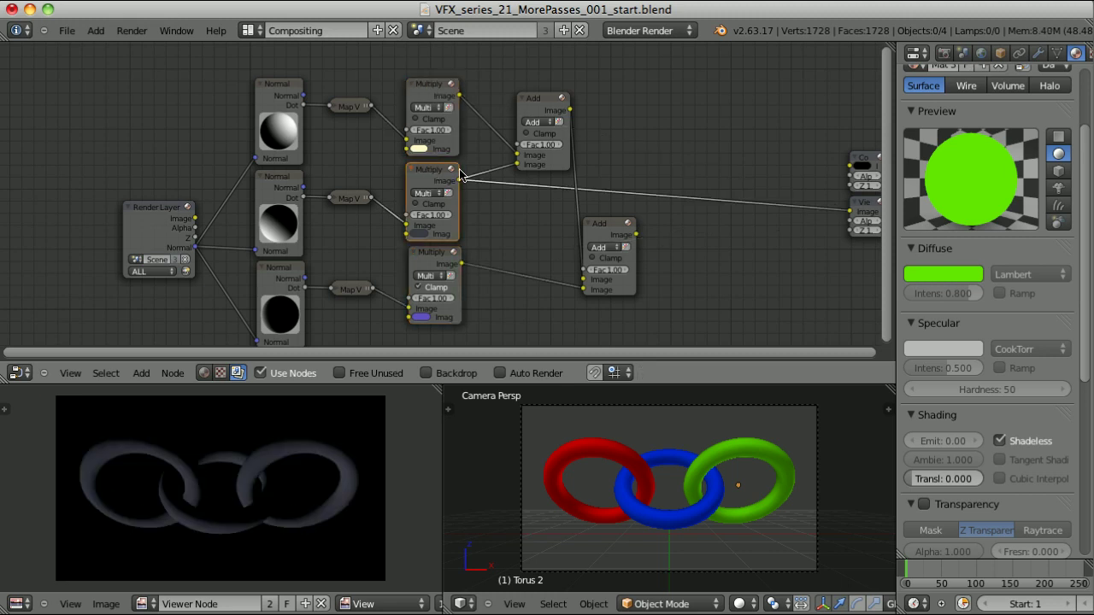
left_click(540, 104, "ctrl+shift")
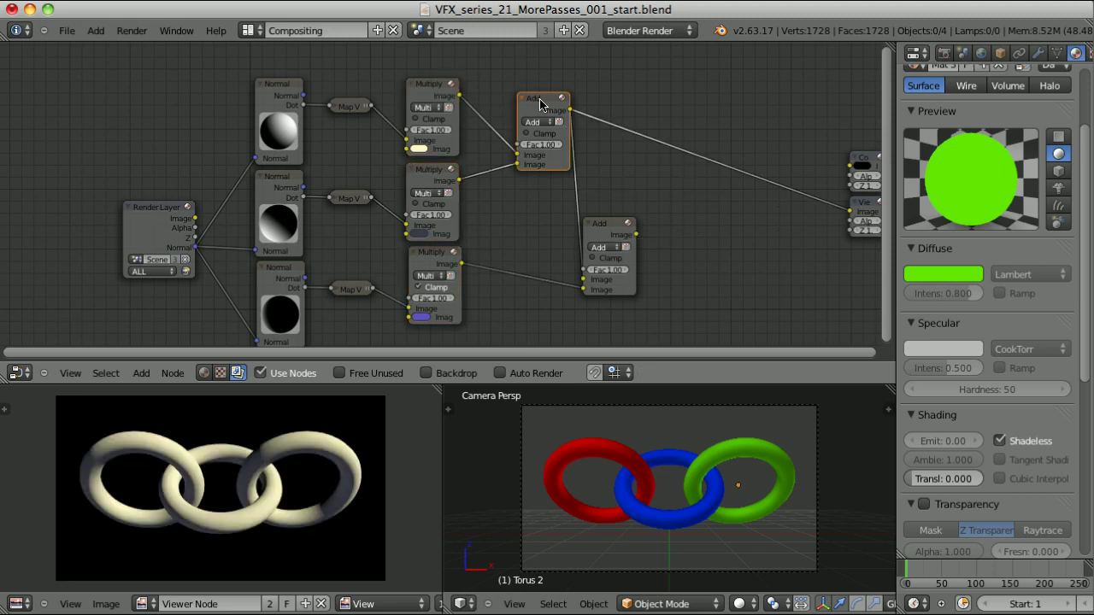
left_click(423, 88)
left_click(431, 183)
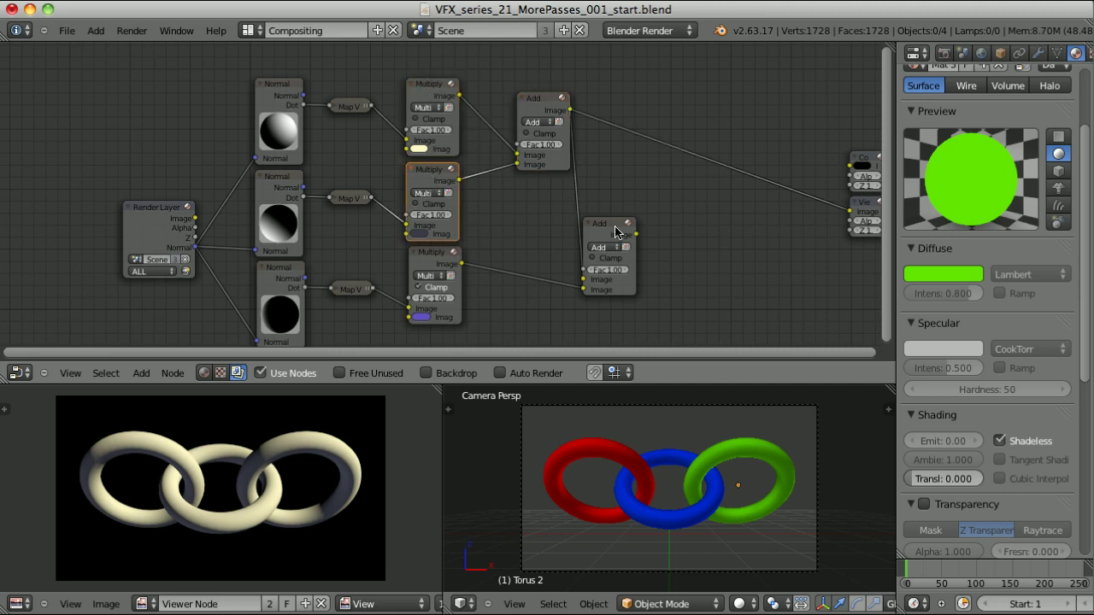
left_click(604, 226, "ctrl+shift")
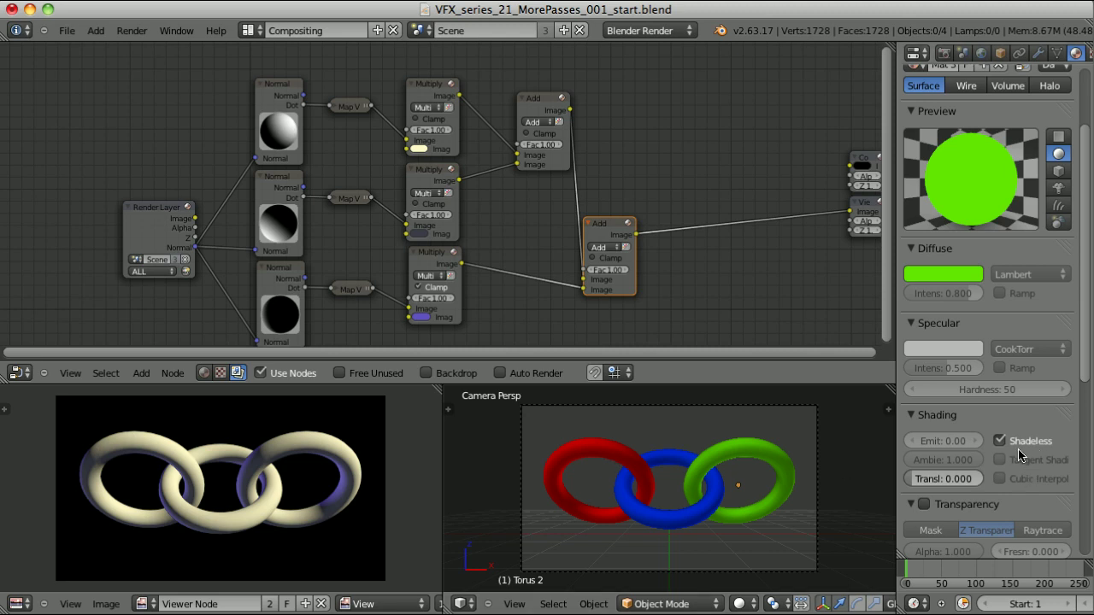
Step: Duplicate the final Add node as a Multiply node, feed it the Render Layers Image and combined light, and show it in the Viewer
key("Home")
key("shift+d")
left_click(722, 278)
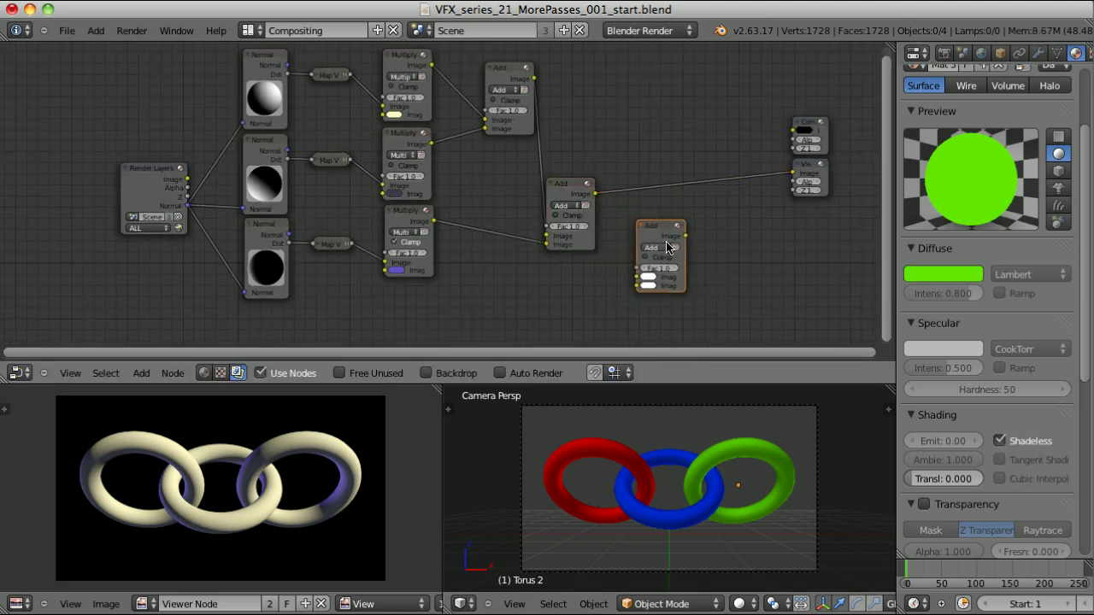
left_click(665, 247)
left_click(659, 219)
left_click_drag(187, 179, 639, 277)
left_click_drag(595, 194, 637, 287)
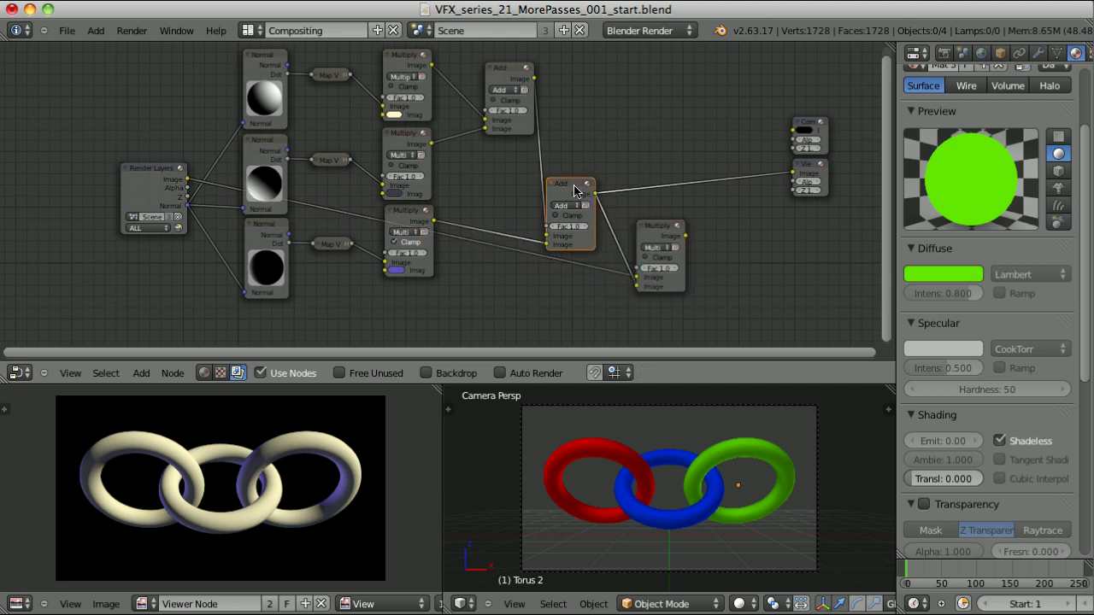
left_click(663, 229, "ctrl+shift")
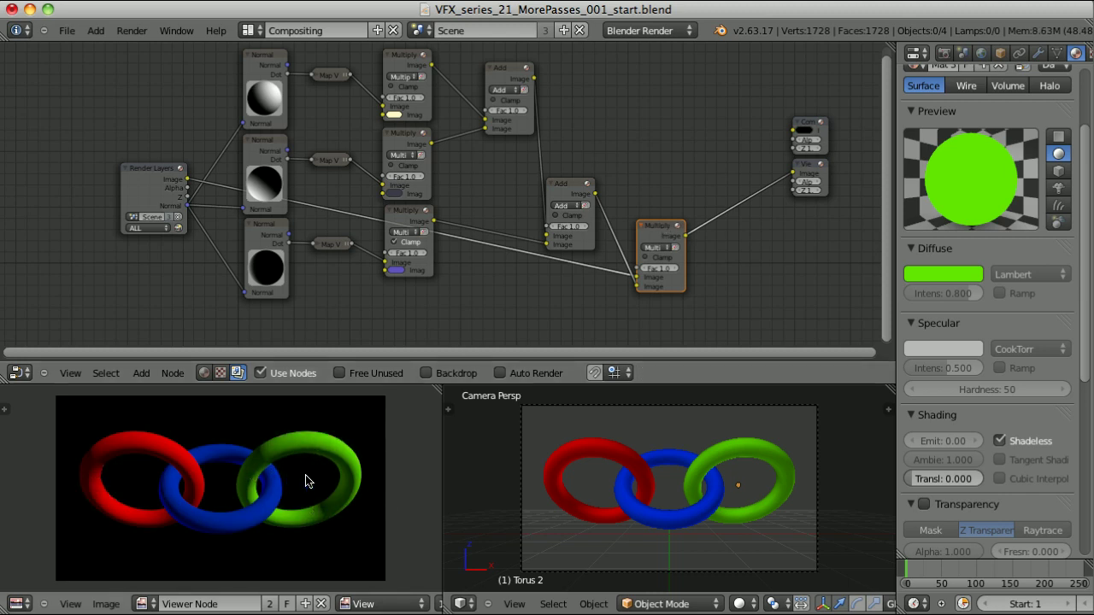
Step: Try adding a plane to the scene and changing the uppermost Multiply node's light colour to a dark blue
key("shift+a")
left_click(647, 466)
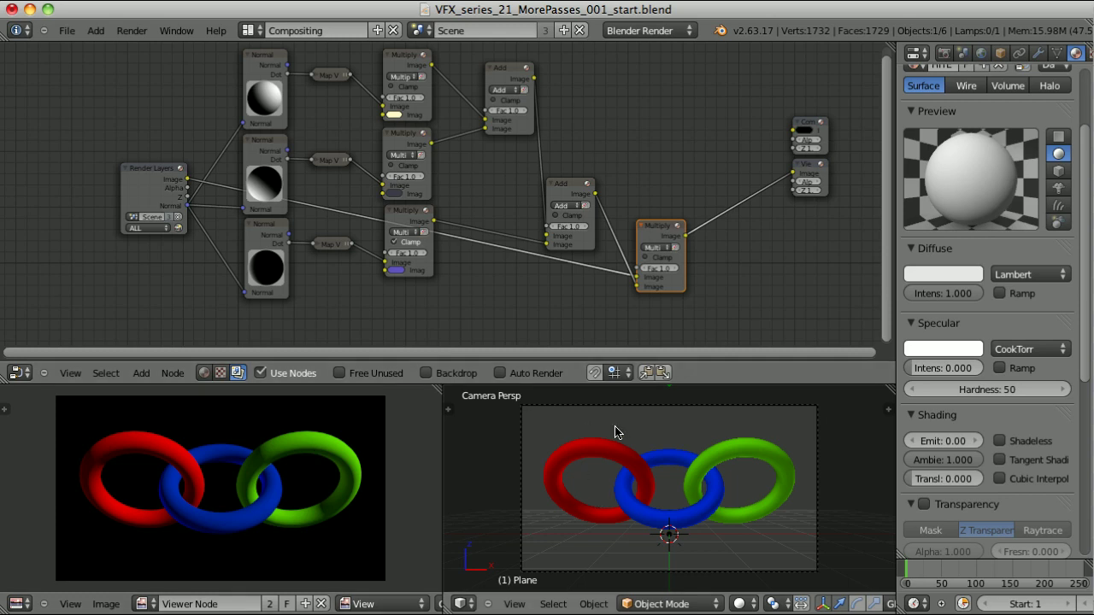
left_click(395, 116)
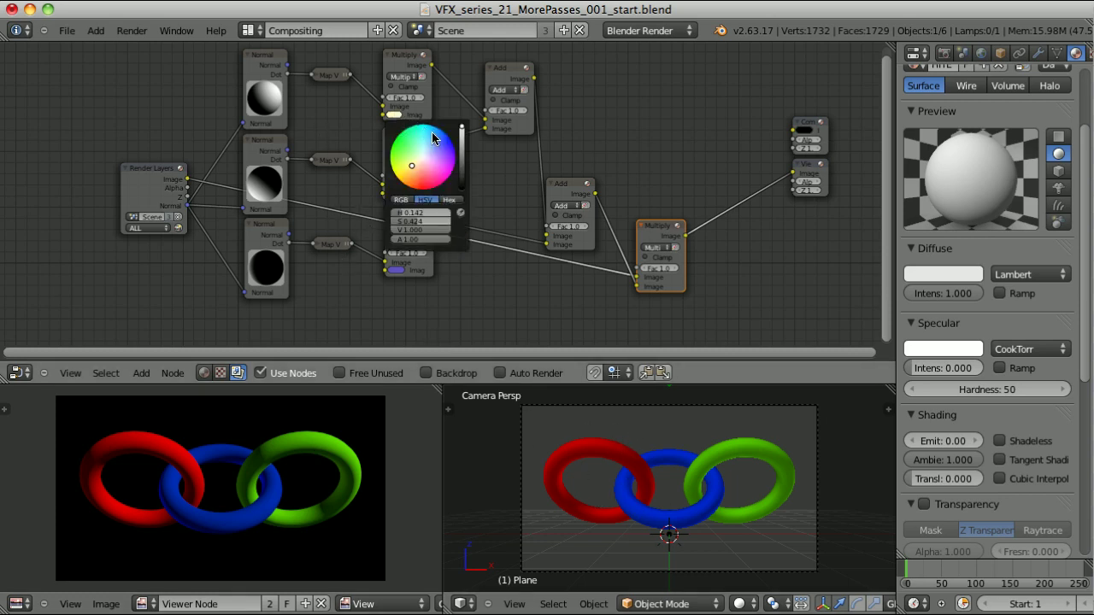
left_click(443, 150)
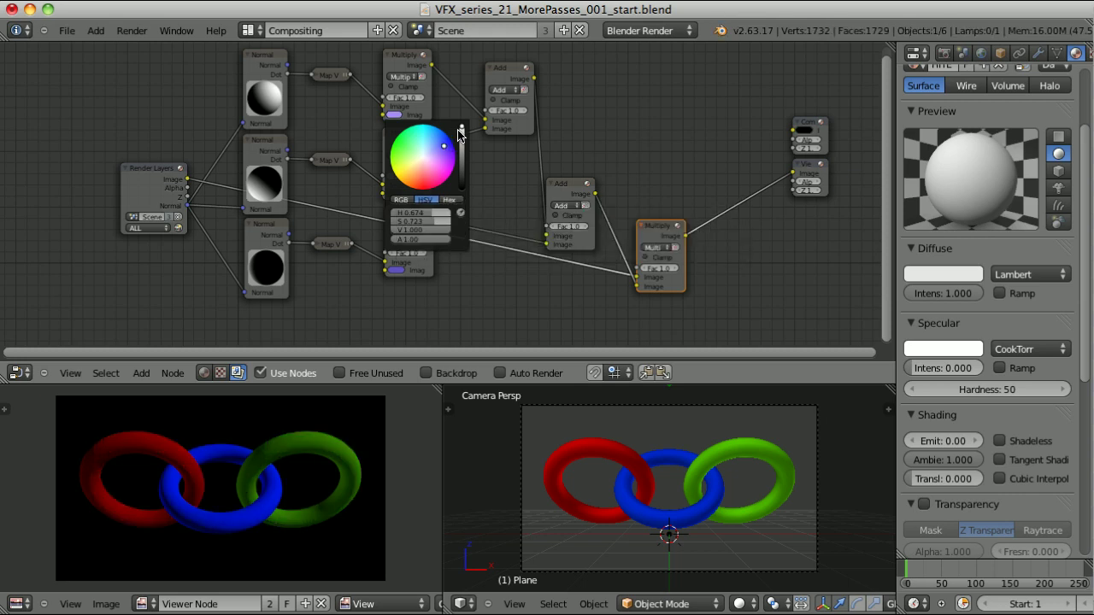
left_click_drag(461, 132, 501, 163)
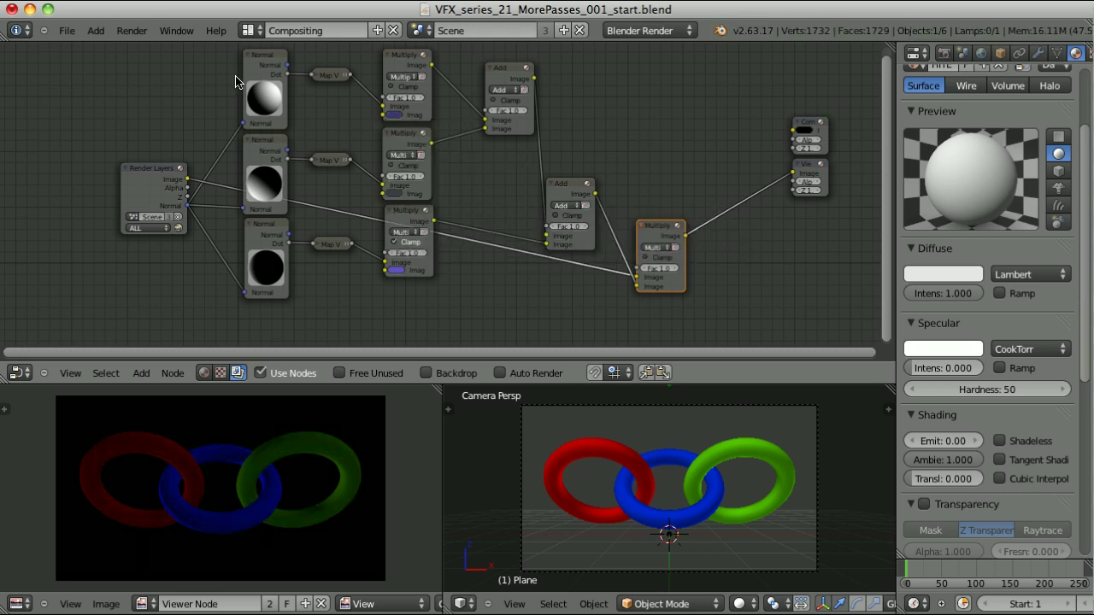
Step: Try rotating the upper two Normal nodes' spheres away from the view, and undo the relighting changes
mouse_move(272, 89)
left_mouse_down()
mouse_move(245, 114)
mouse_move(217, 76)
left_mouse_up()
left_click_drag(268, 195, 339, 213)
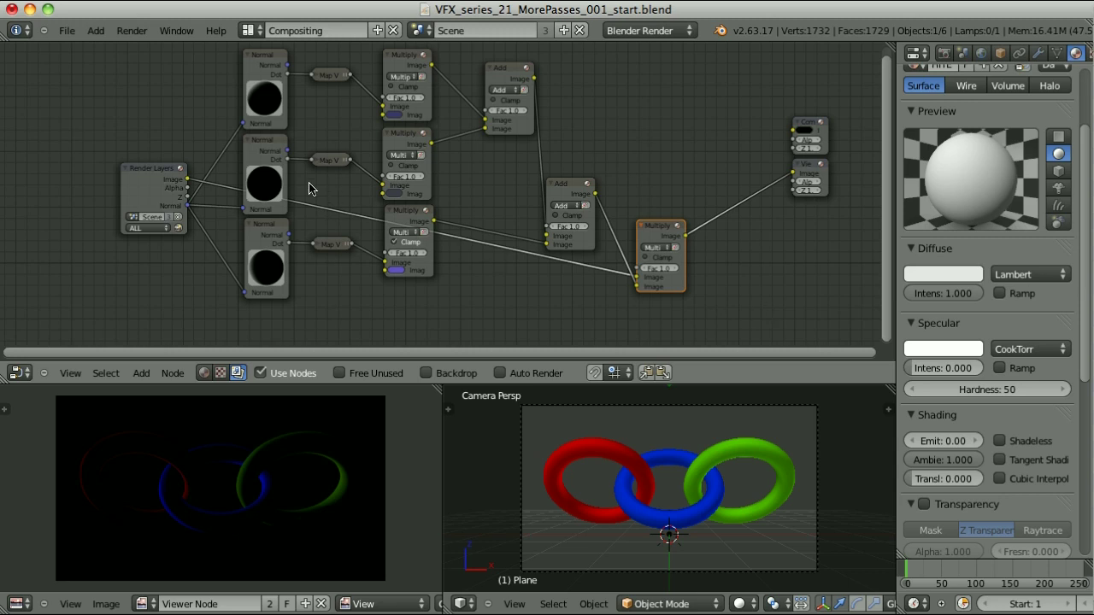
left_click_drag(264, 178, 261, 176)
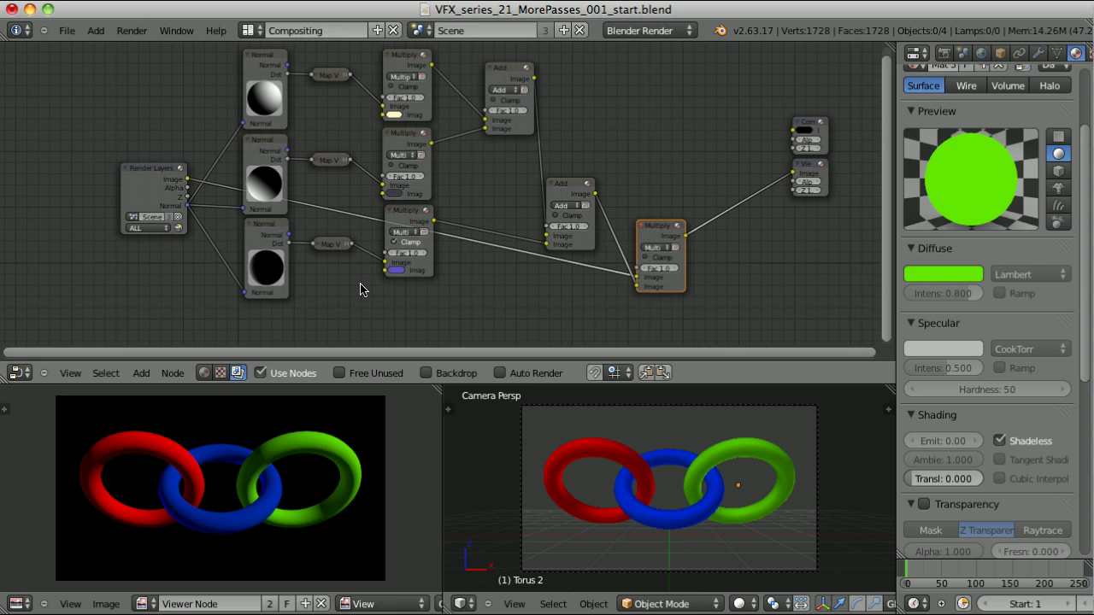
key("ctrl+z")
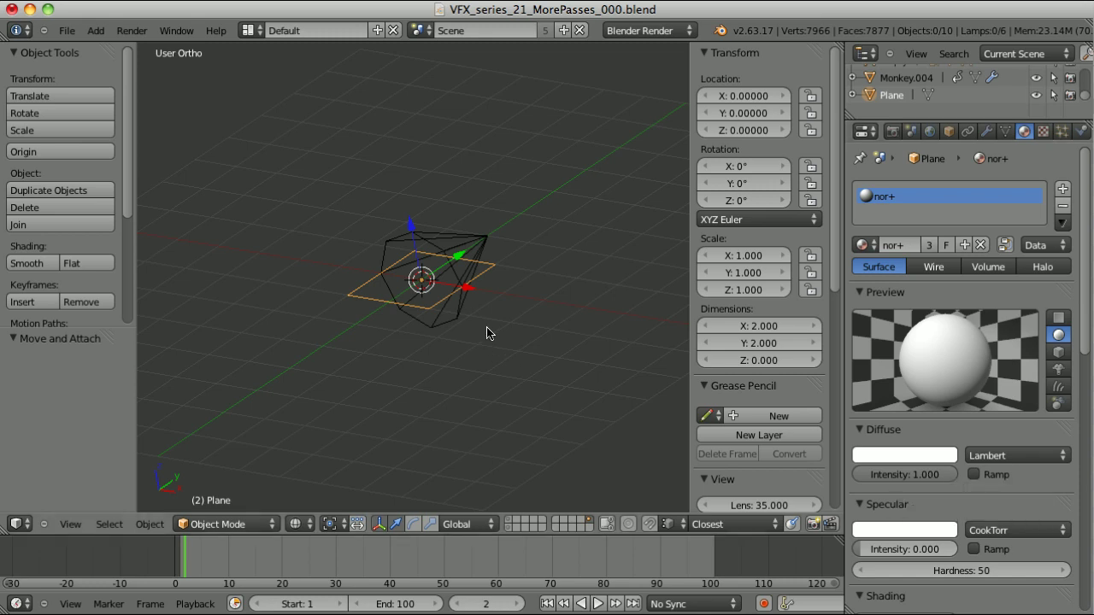
Step: Show the lamps' layer in VFX_series_21_MorePasses_000.blend and examine the RGB colours of the Left, Front and Bottom sun lamps
key("1")
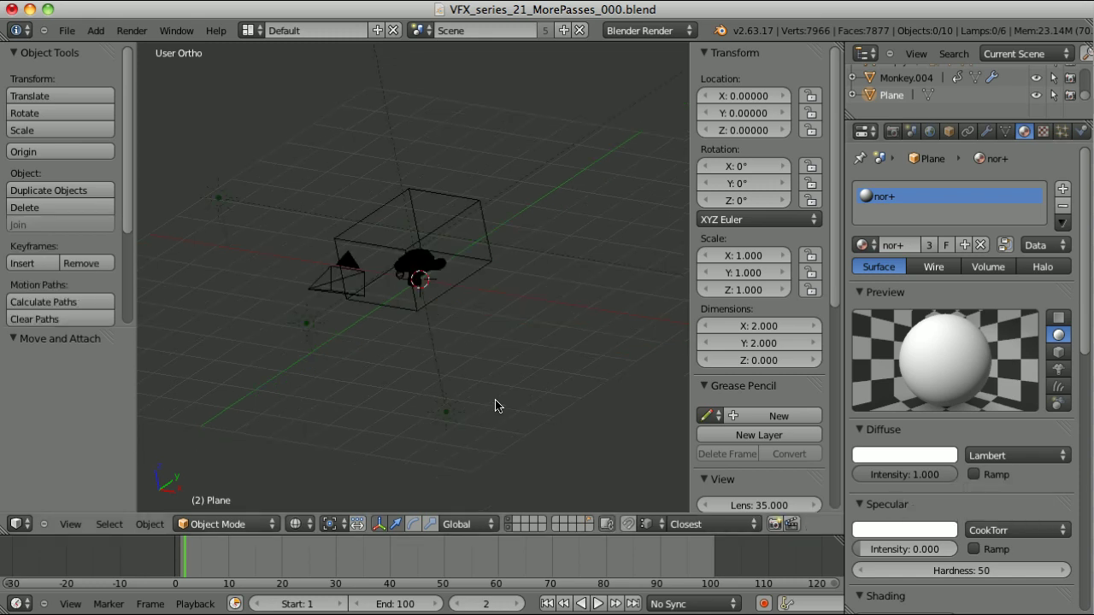
right_click(445, 416)
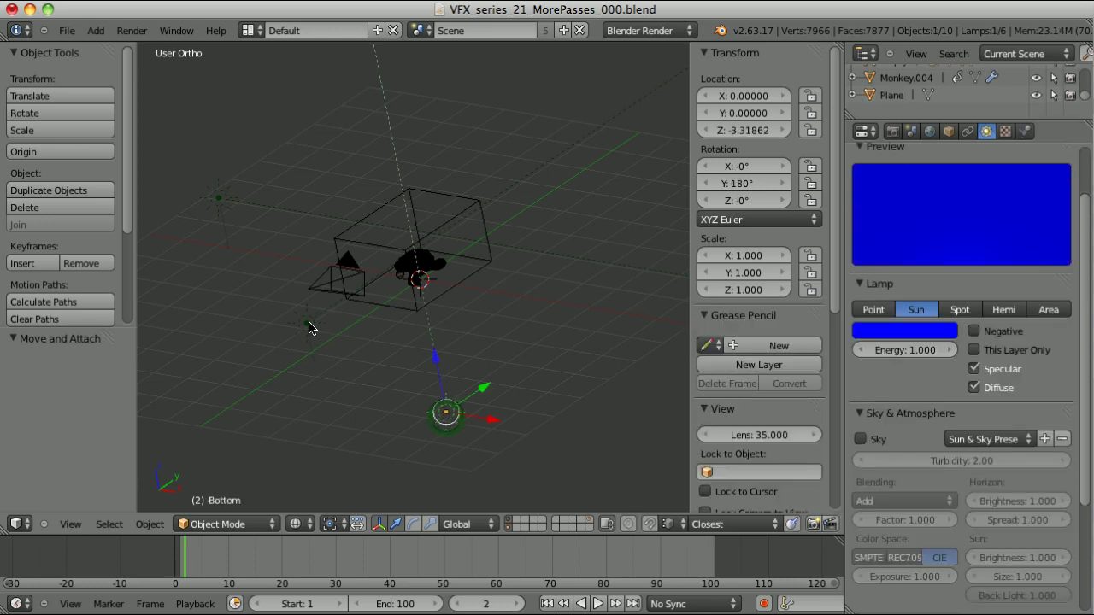
right_click(307, 323)
right_click(219, 199)
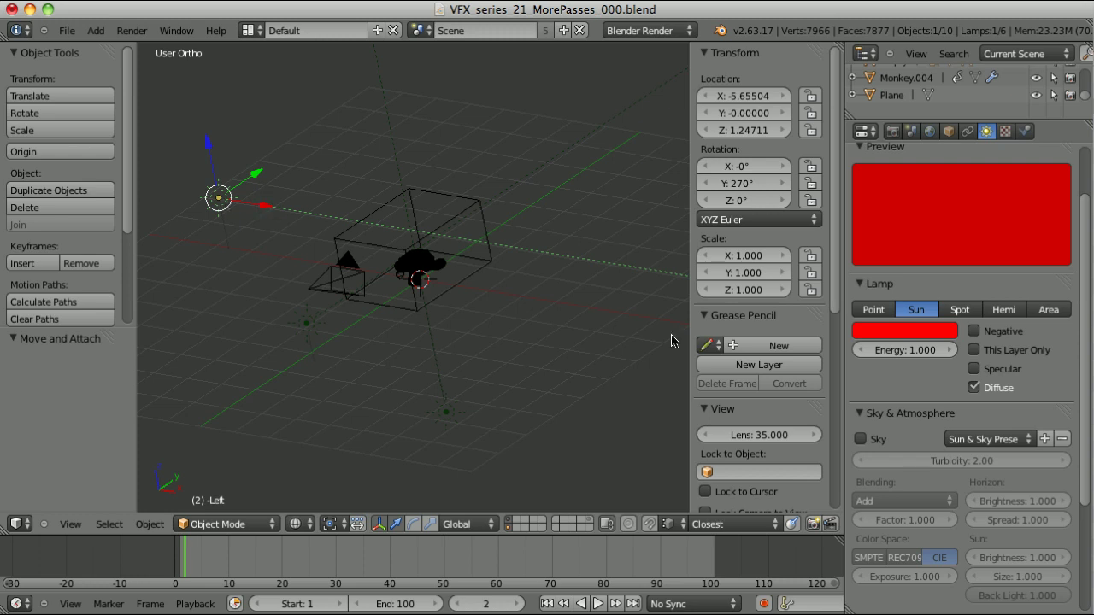
left_click(899, 330)
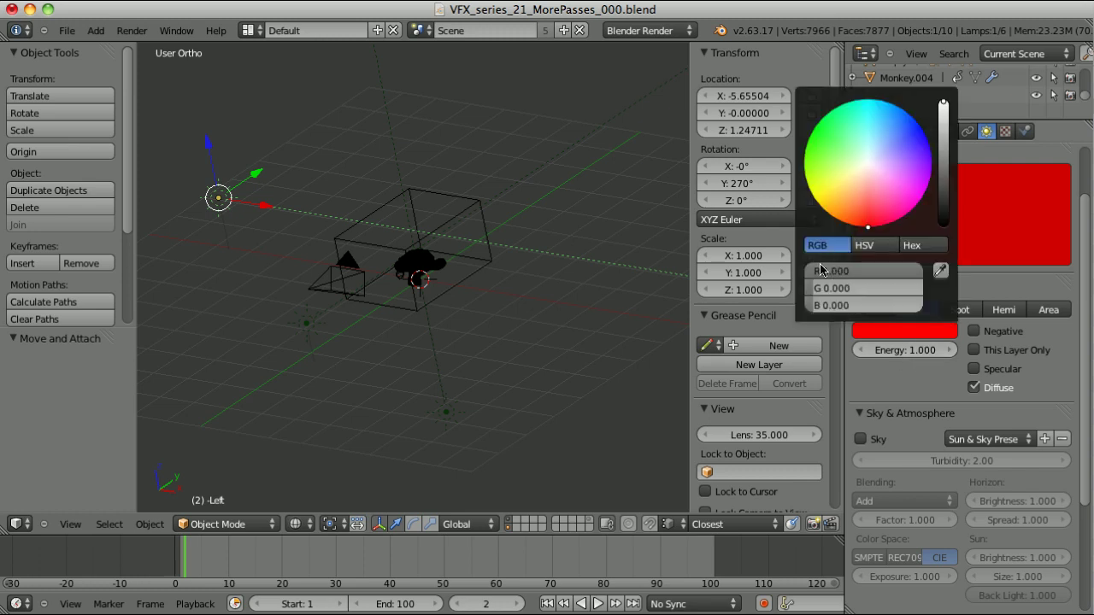
right_click(307, 322)
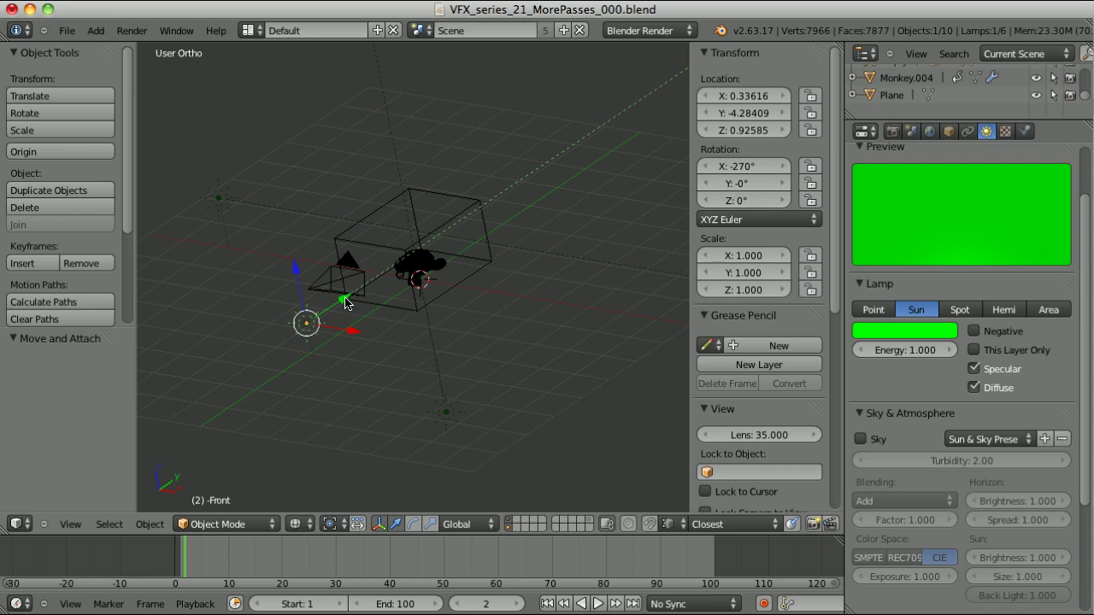
left_click(904, 331)
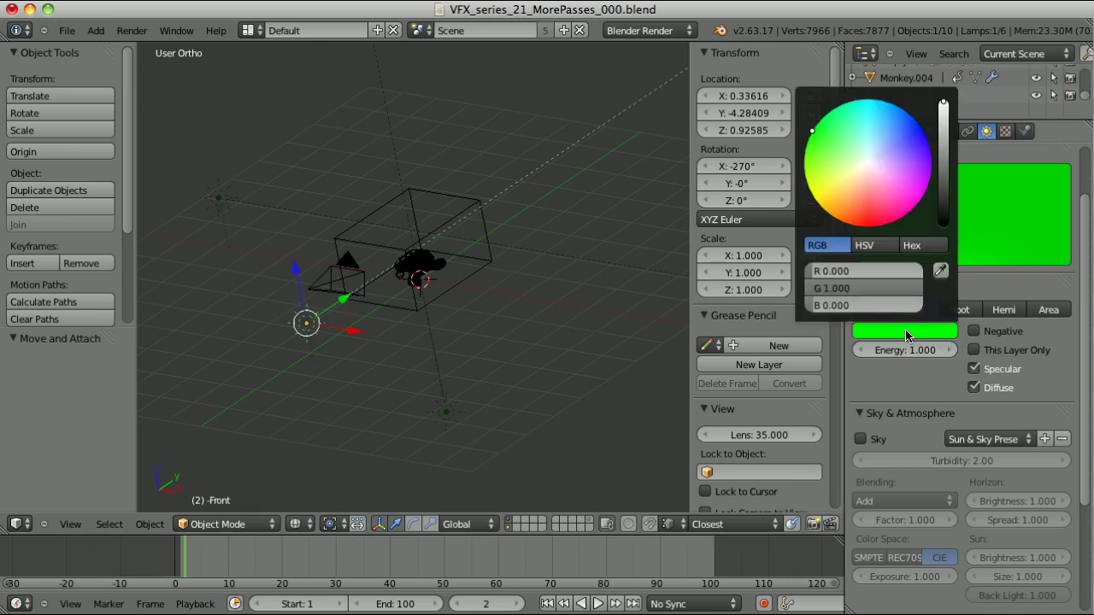
right_click(448, 411)
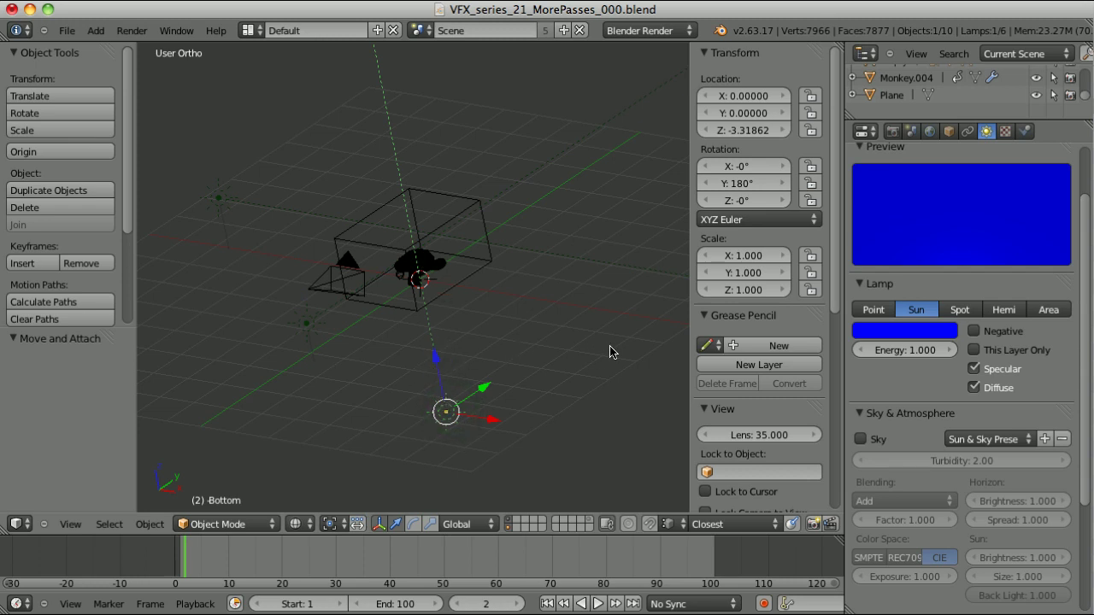
left_click(891, 332)
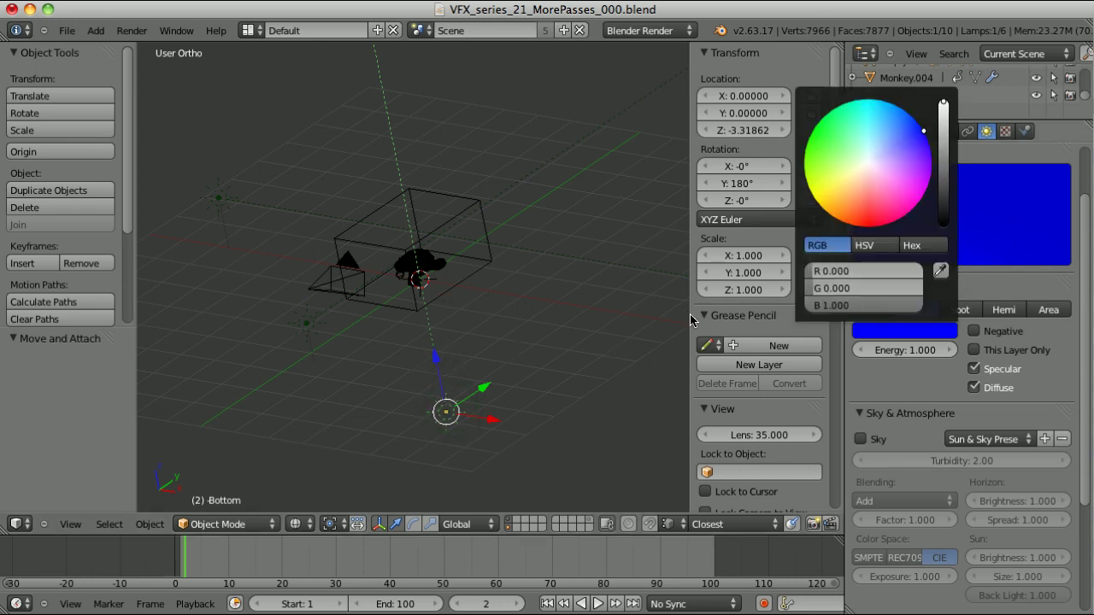
Step: Select the Front and Left lamps along with the Bottom lamp, and check the nor+ material's Light Group and Exclusive options
right_click(299, 315, "shift")
right_click(213, 200, "shift")
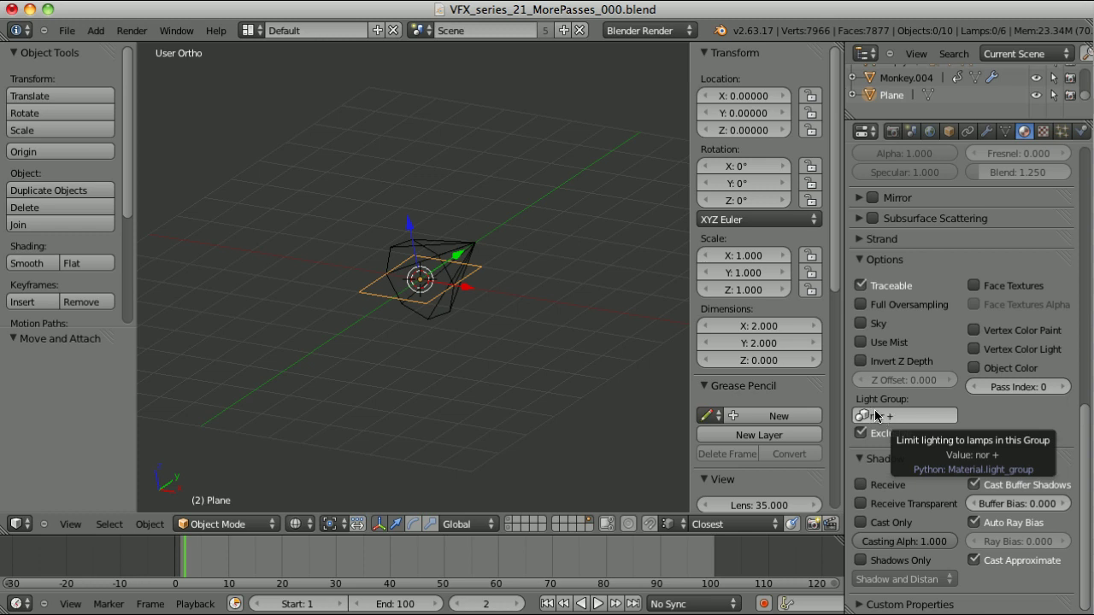
left_click(861, 434)
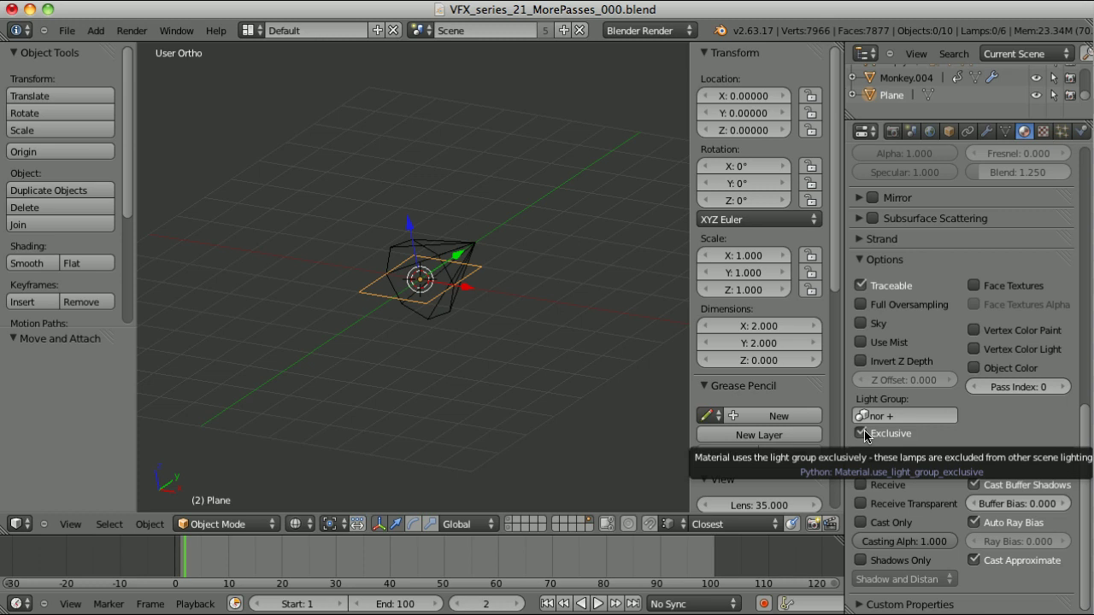
Step: In the Compositing layout, insert a Separate RGBA node after the WORLD NORM render layer and show its R channel in the Viewer
key("ctrl+Left")
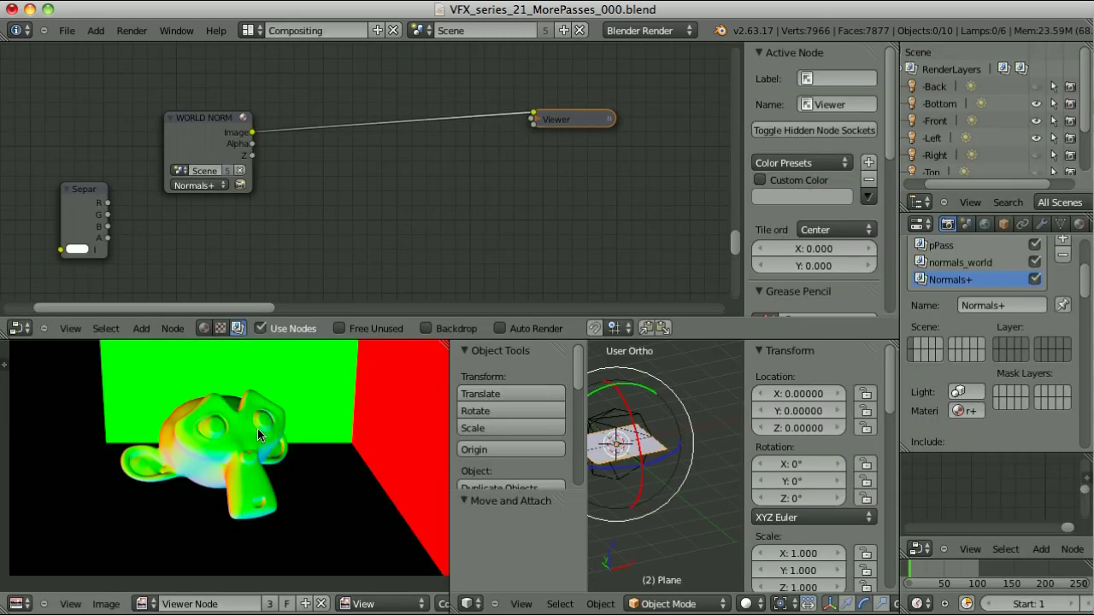
key("shift+a")
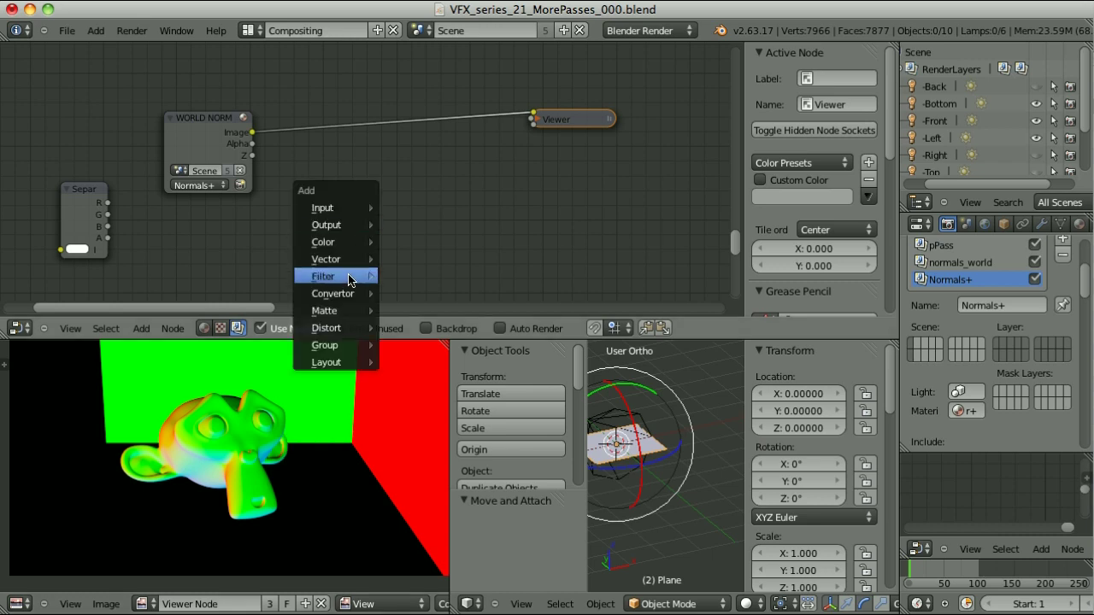
mouse_move(359, 293)
left_click(427, 379)
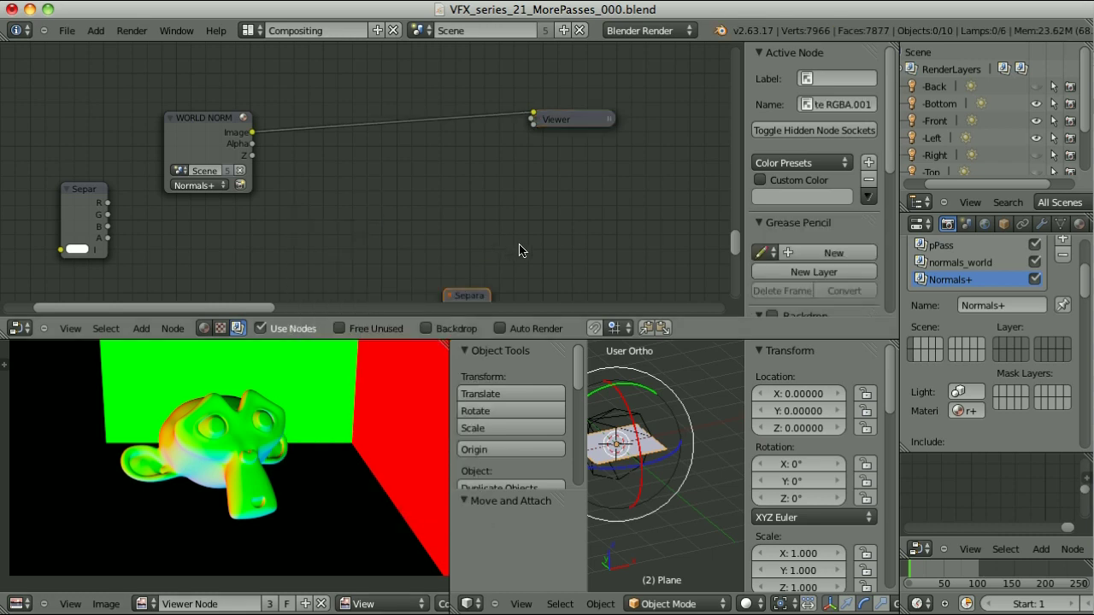
left_click(334, 125)
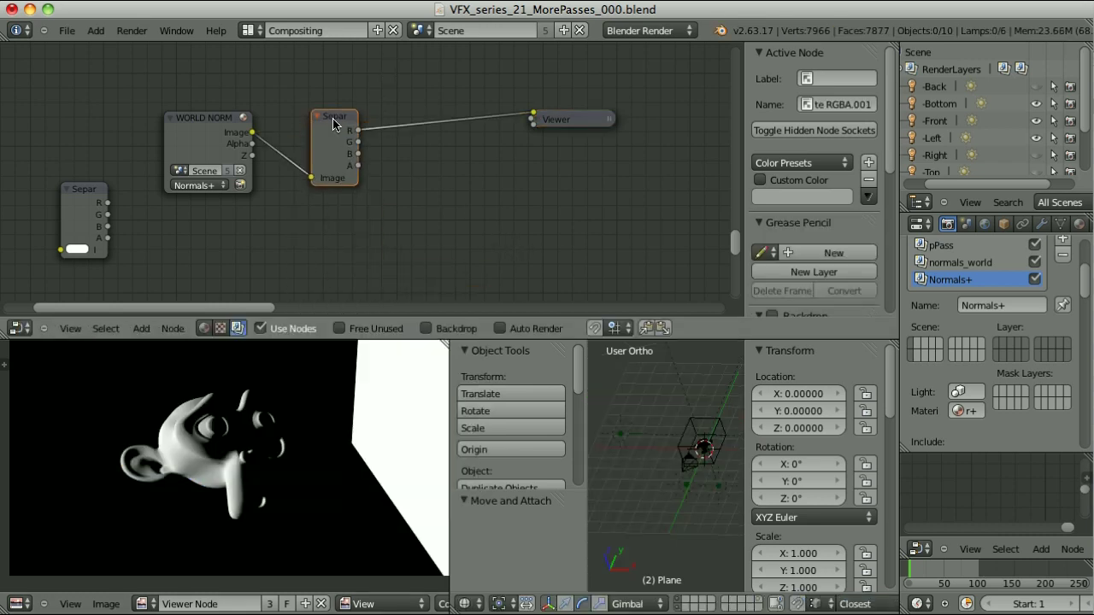
Step: Select the Left and Front lamps while showing the Separate RGBA node's G and B channels in the Viewer
right_click(622, 436)
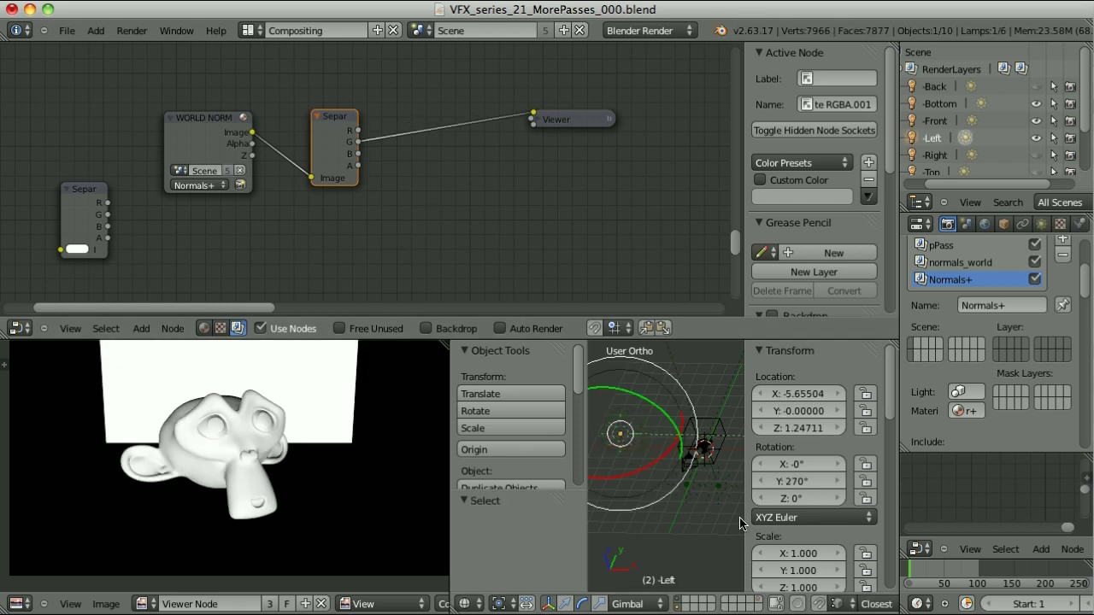
right_click(687, 484)
left_click(322, 135, "ctrl+shift")
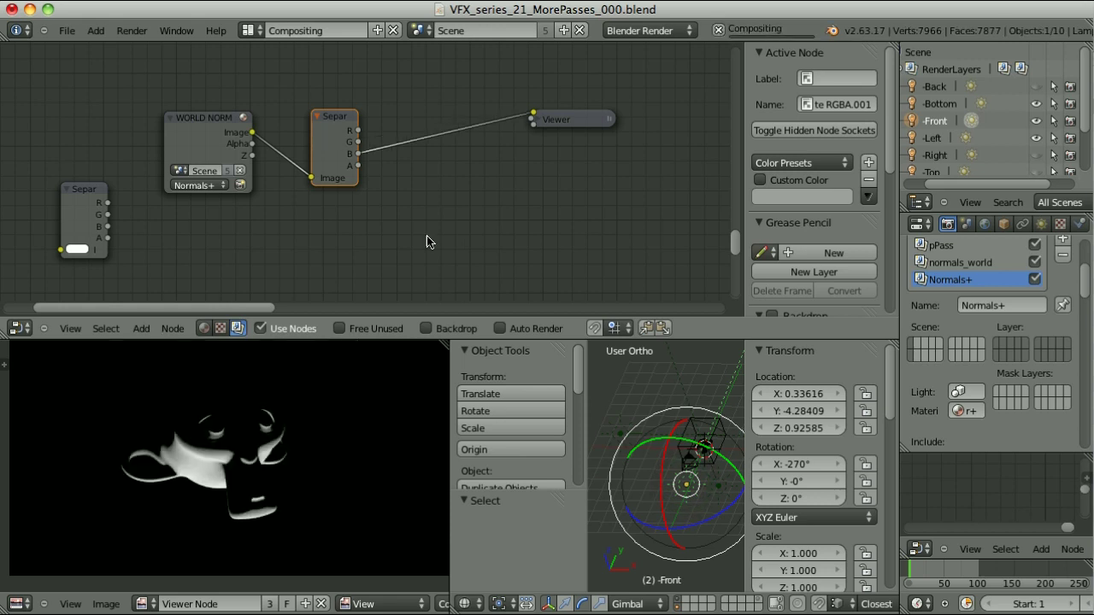
Step: Examine the sun lamps placed around the monkey and open the name of the opposing lamps' nor - group
right_click(721, 491)
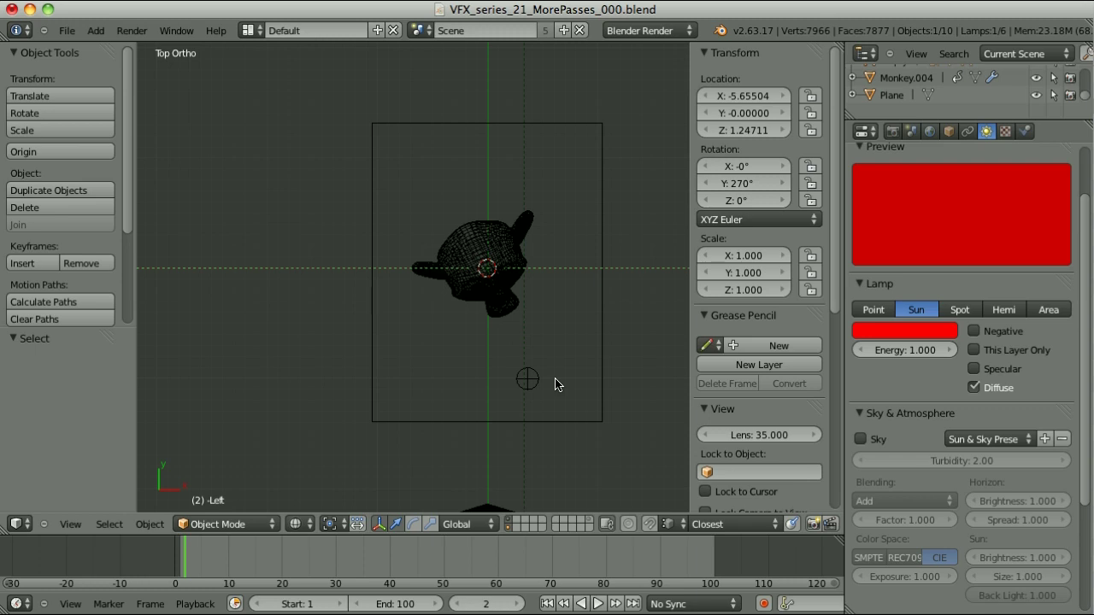
scroll(479, 313, "down", 4)
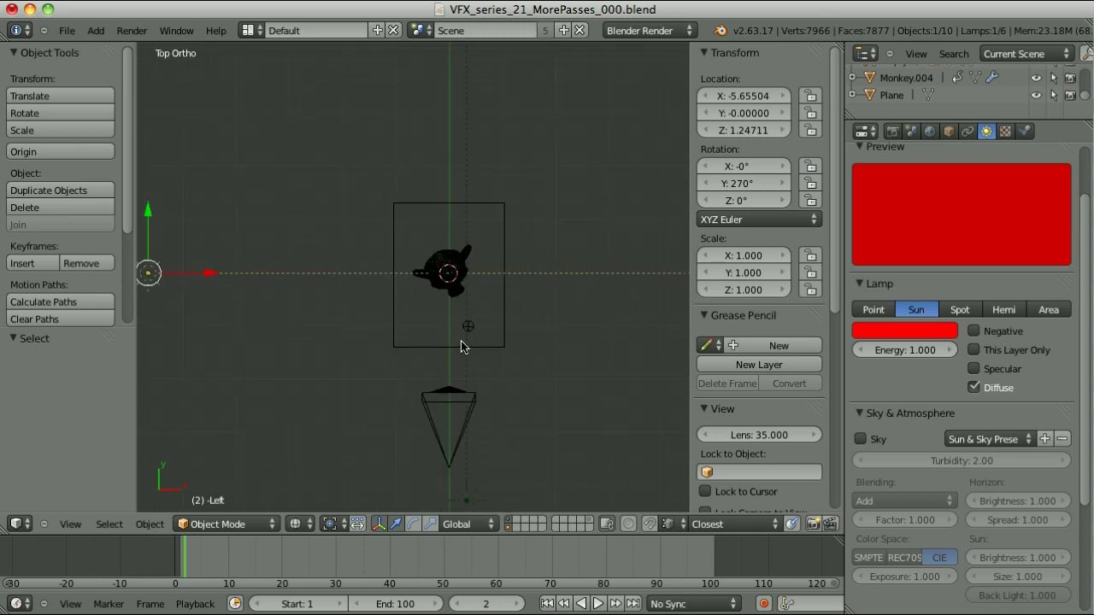
scroll(464, 342, "up", 5)
scroll(461, 346, "down", 2)
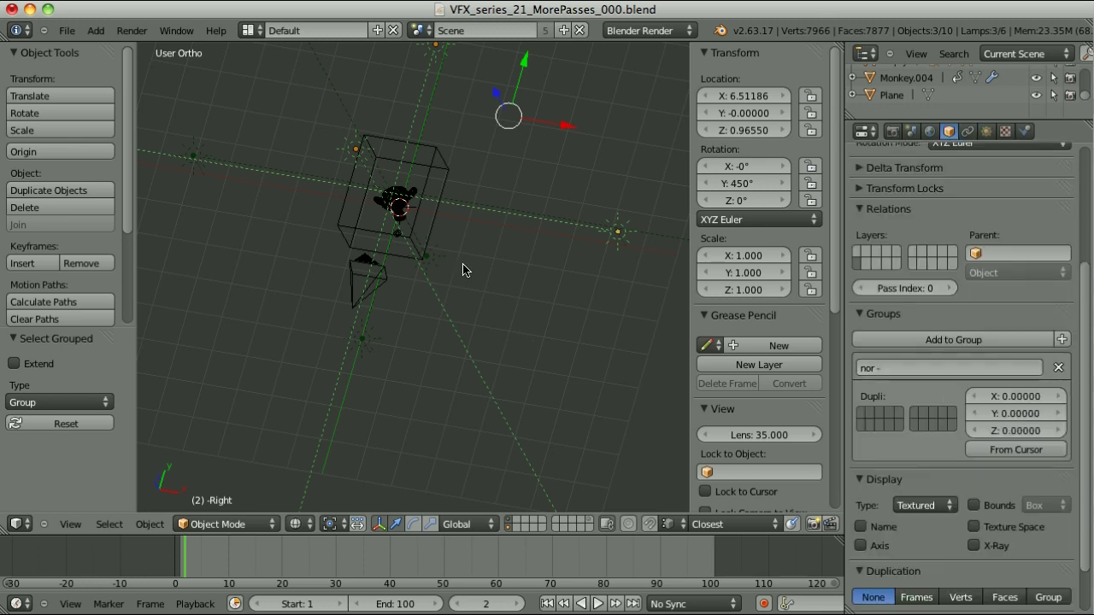
left_click(889, 367)
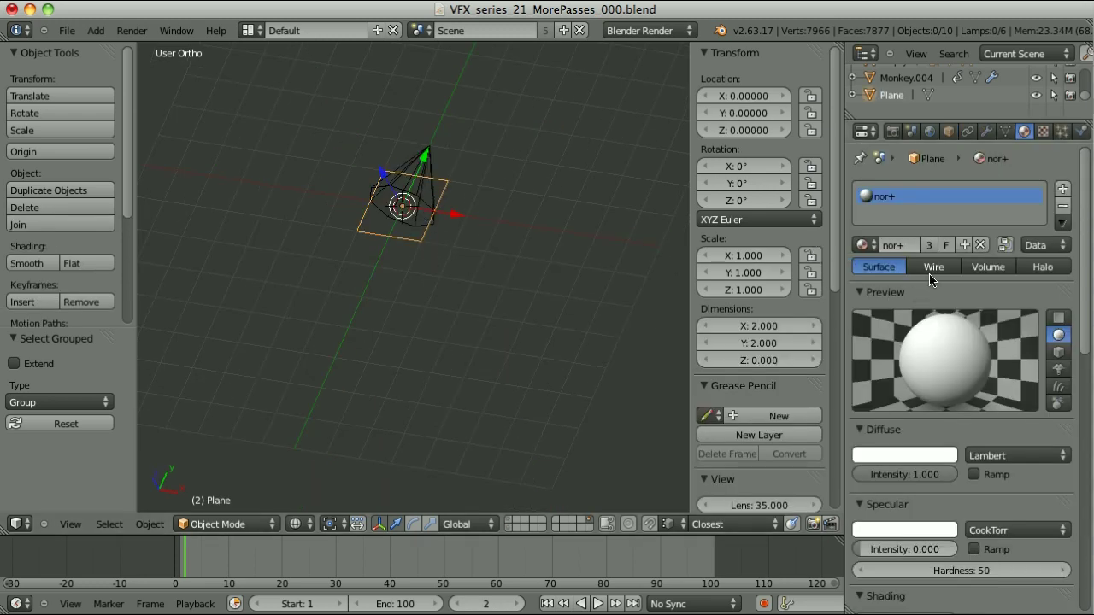
Step: Assign the nor- material to the Plane and check its shading options
left_click(870, 244)
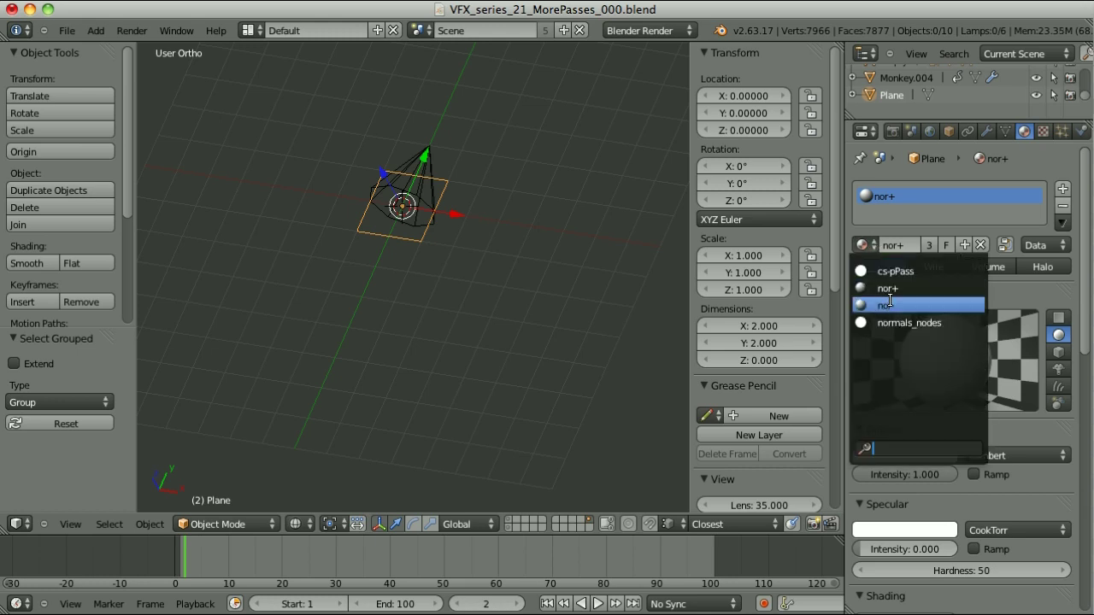
left_click(889, 305)
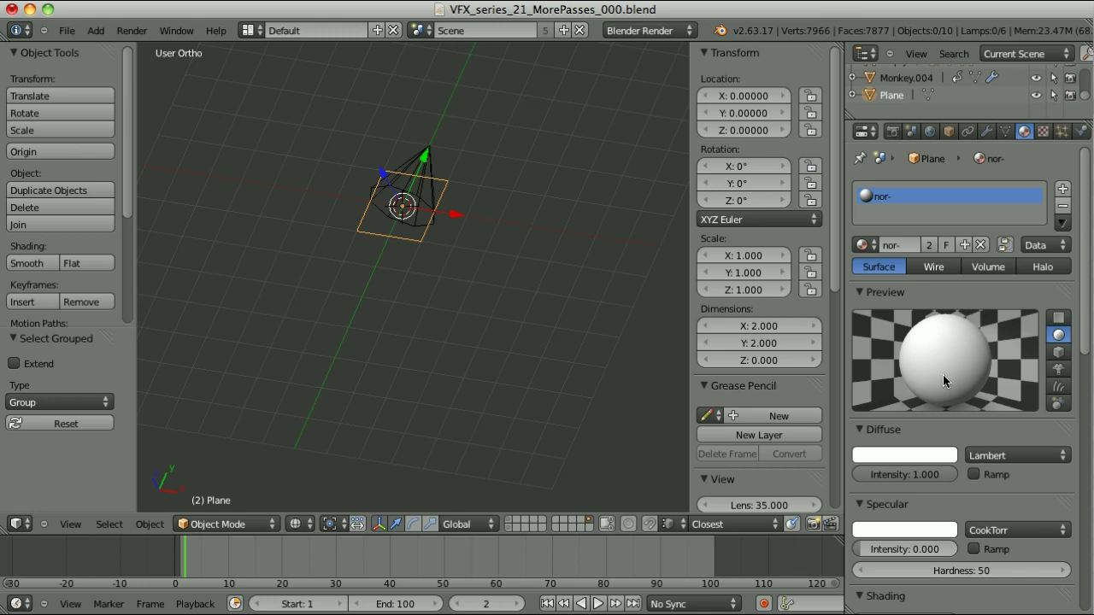
scroll(943, 374, "down", 10)
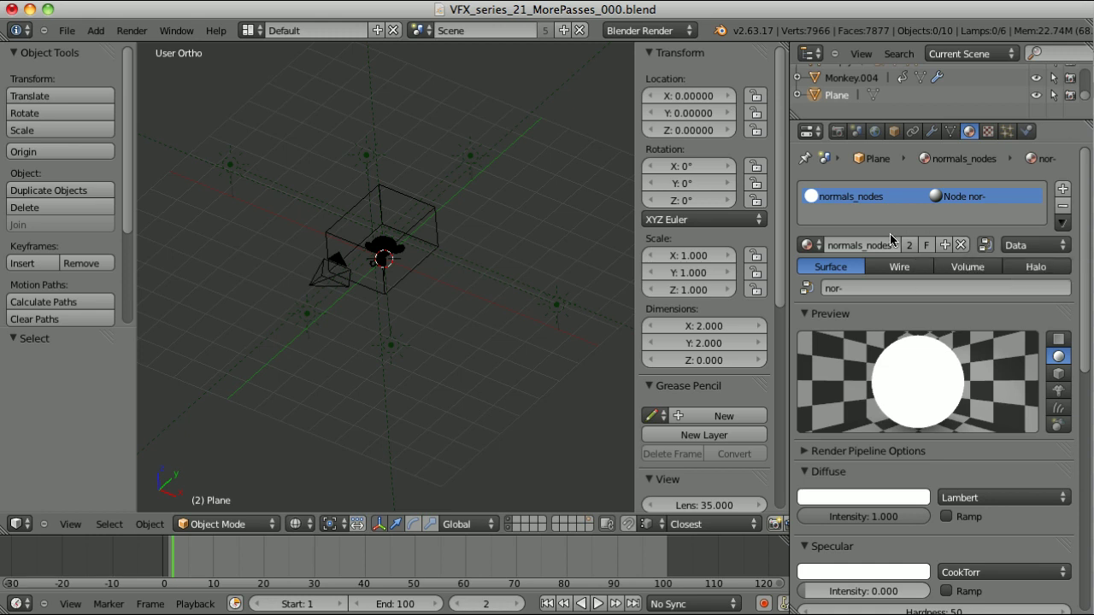
Step: Show the normals_nodes material's node tree in the Compositing layout and assign nor+ to its Material node
key("ctrl+Left")
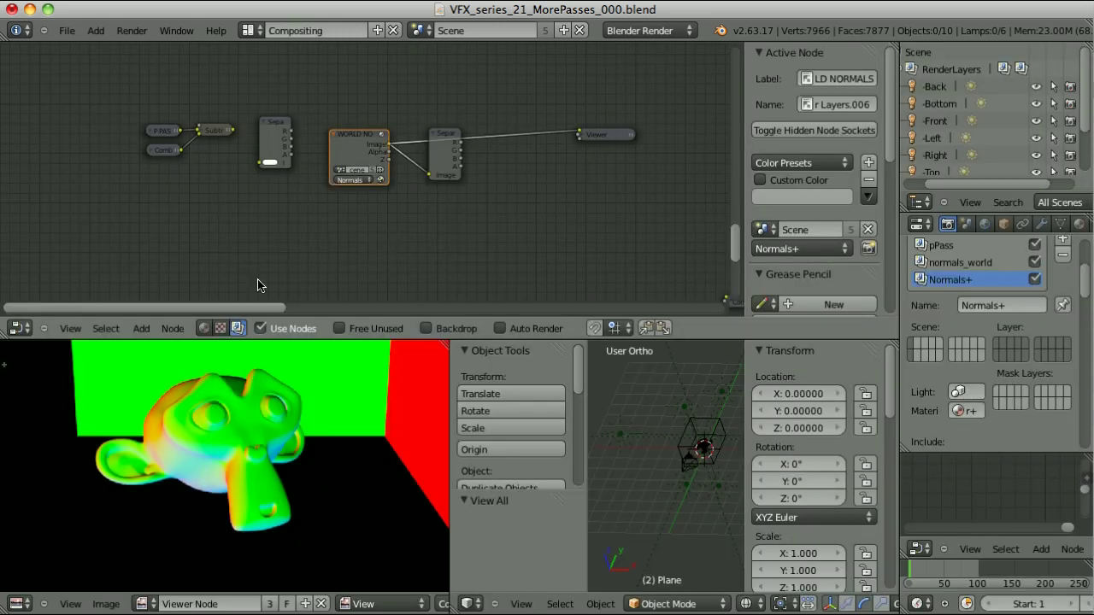
left_click(203, 329)
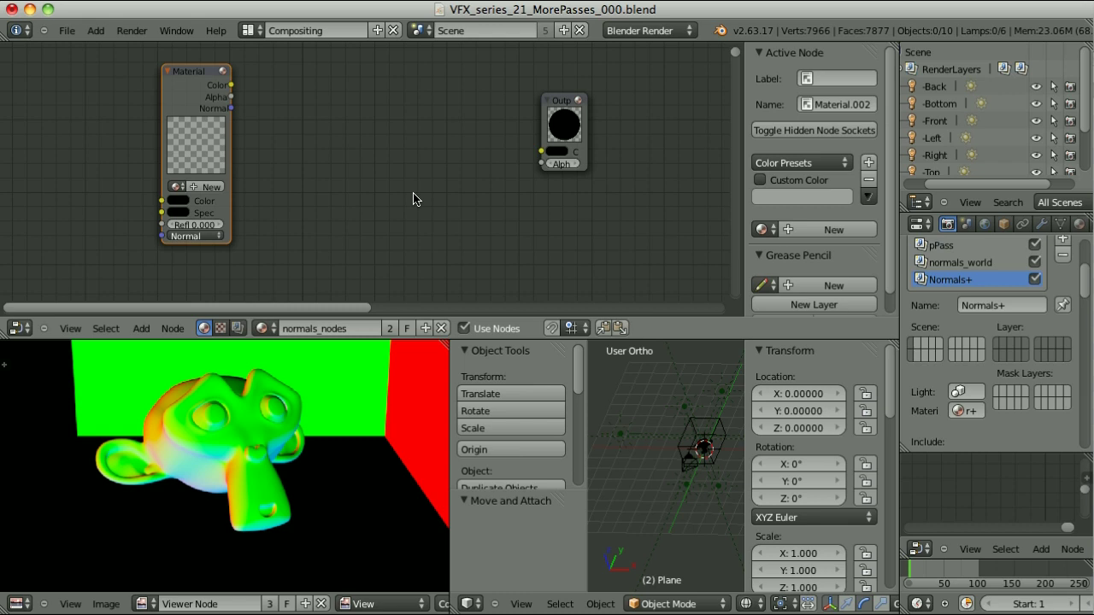
left_click_drag(190, 76, 242, 83)
left_click(227, 193)
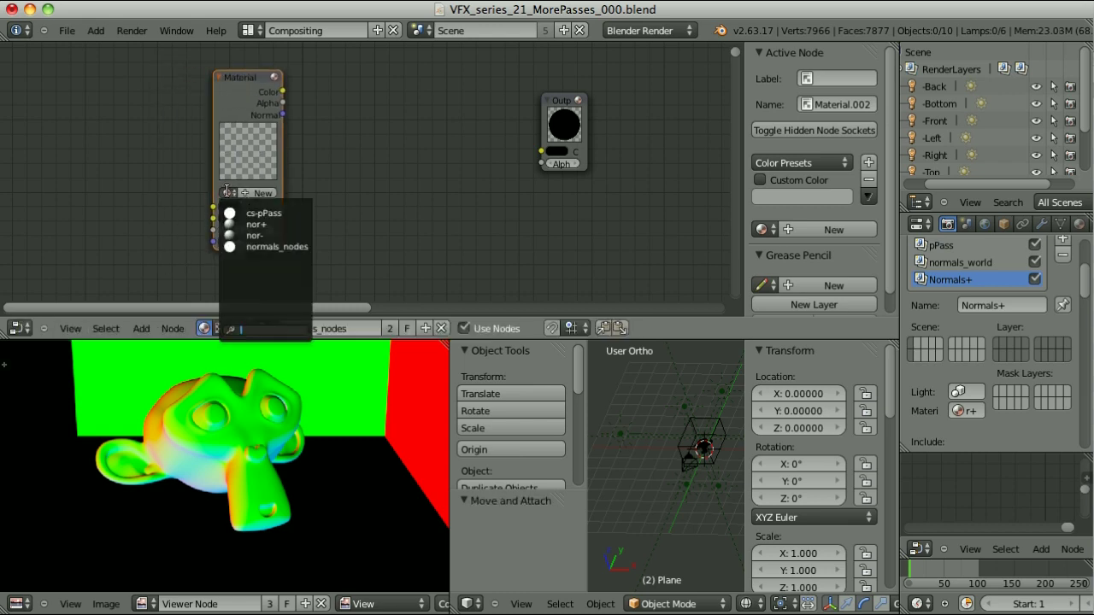
left_click(257, 225)
Step: Duplicate the nor+ Material node below the original and assign the nor- material to the copy
scroll(271, 102, "down", 3)
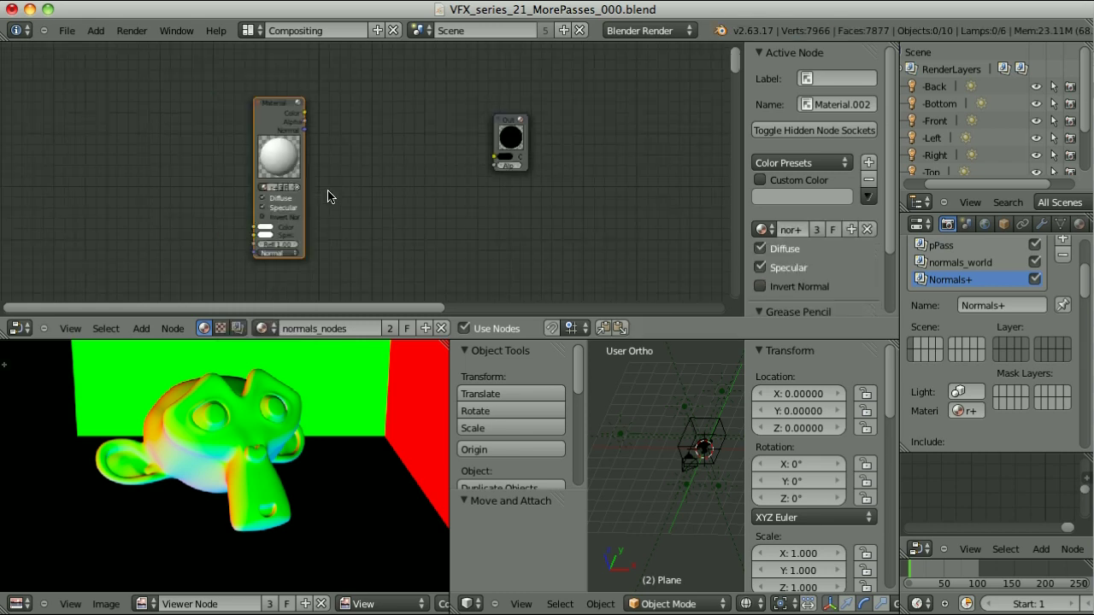
key("shift+d")
left_click(291, 248)
scroll(291, 248, "up", 3)
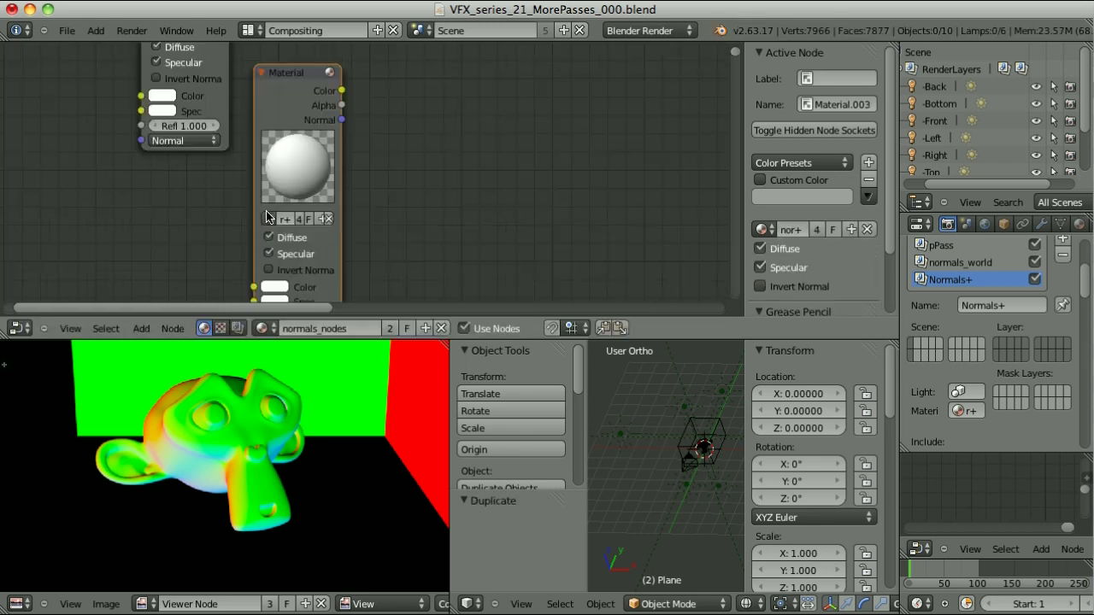
left_click(270, 220)
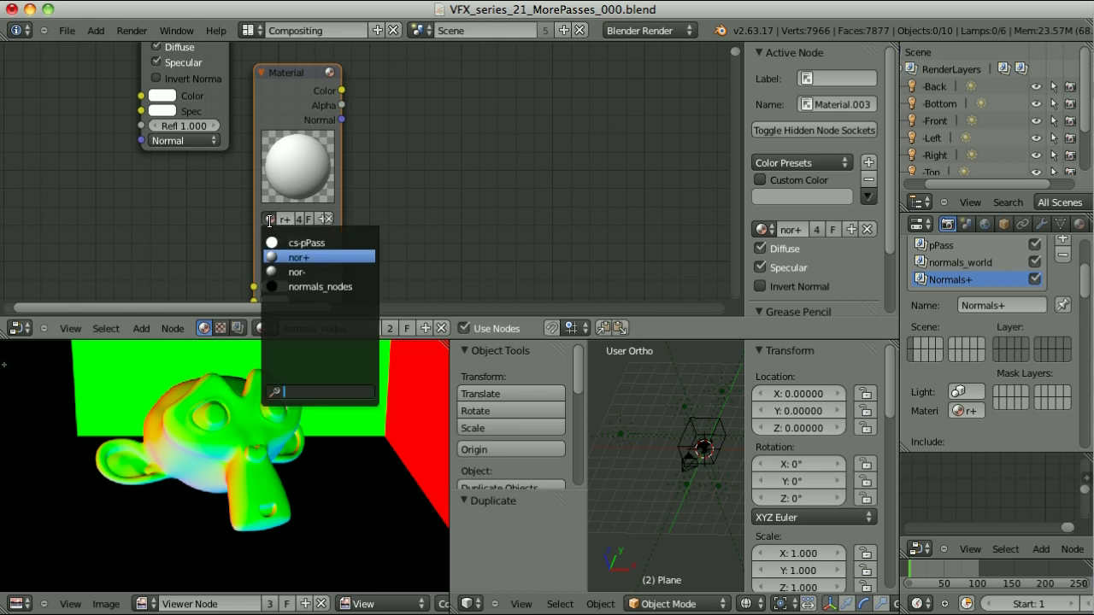
left_click(296, 272)
scroll(380, 217, "down", 3)
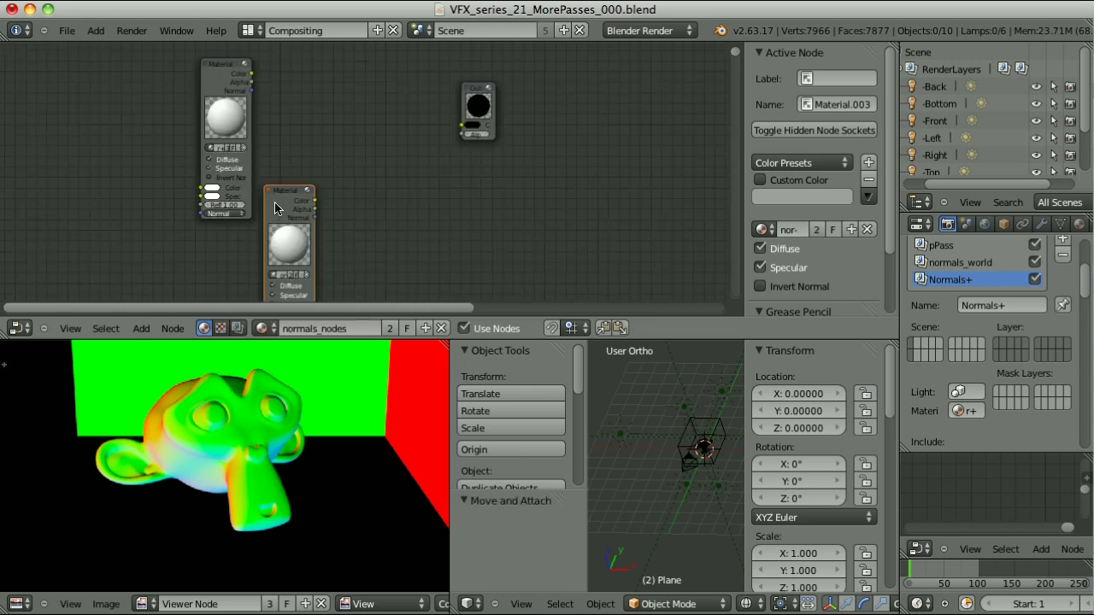
Step: Add a Mix node to the normals_nodes tree, set to Subtract with a factor of 1
left_click(210, 64)
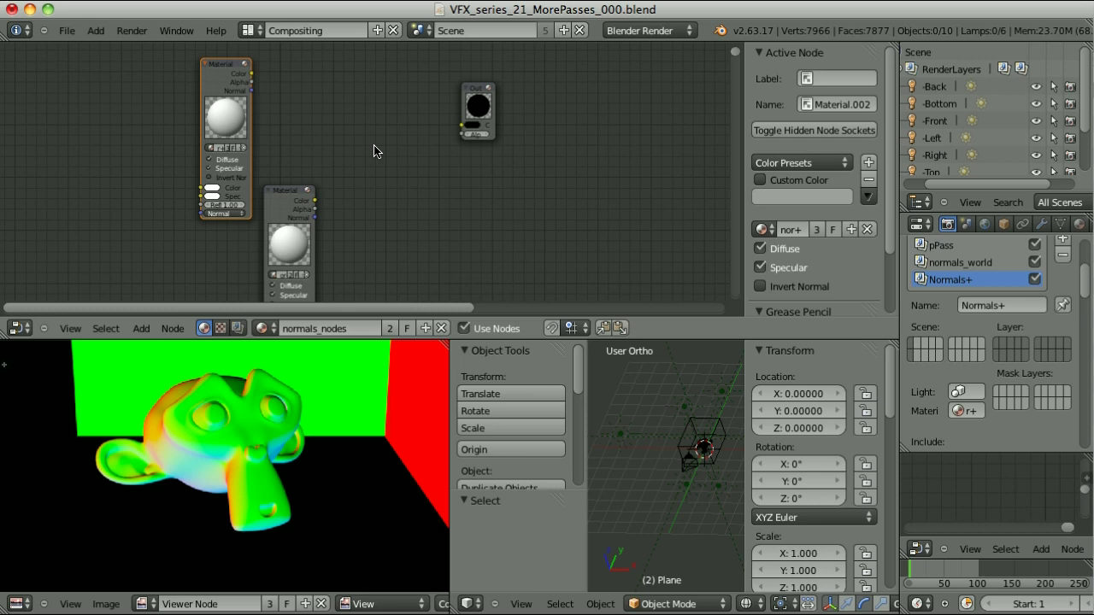
key("shift+a")
mouse_move(367, 182)
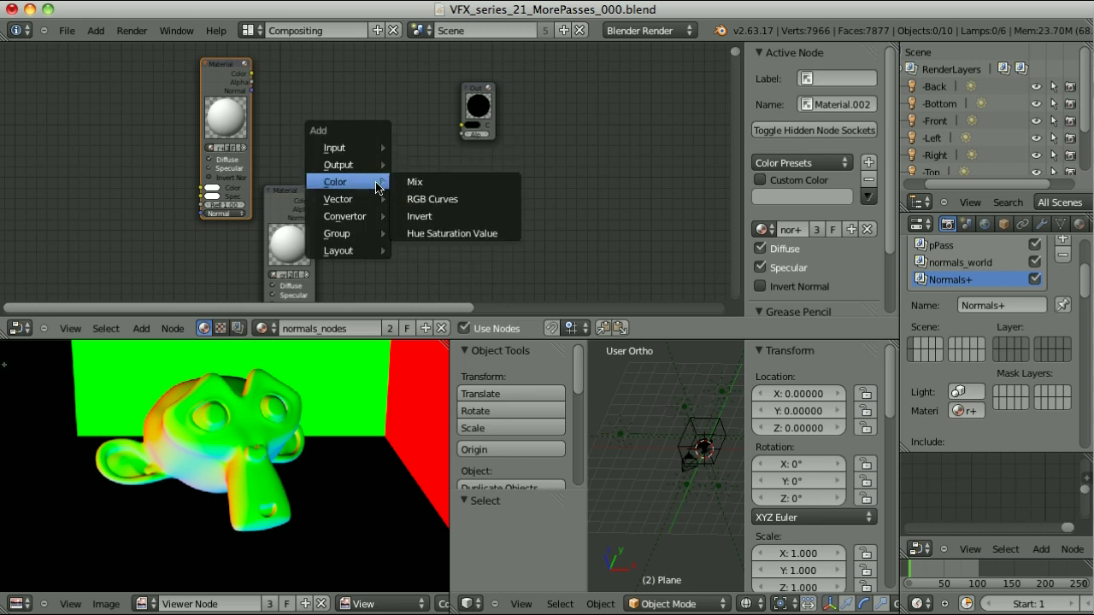
left_click(427, 183)
left_click(453, 188)
left_click(449, 224)
scroll(453, 224, "up", 2)
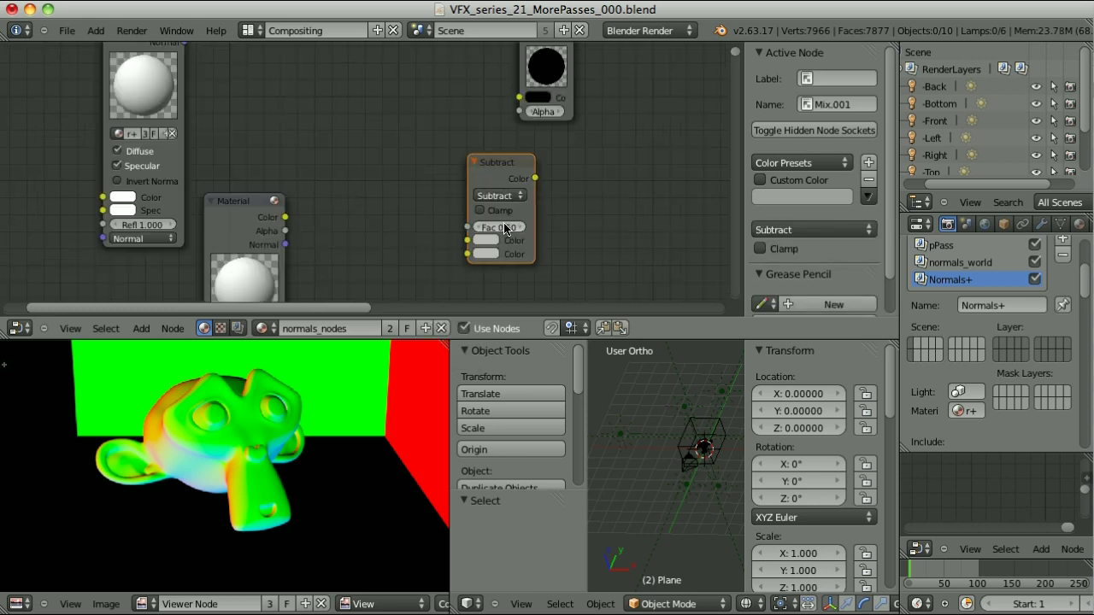
scroll(504, 224, "down", 3)
Step: Connect the nor+ and nor- colours to the Subtract node's Color1 and Color2, and its result to the Output node's Color
left_click_drag(259, 82, 425, 211)
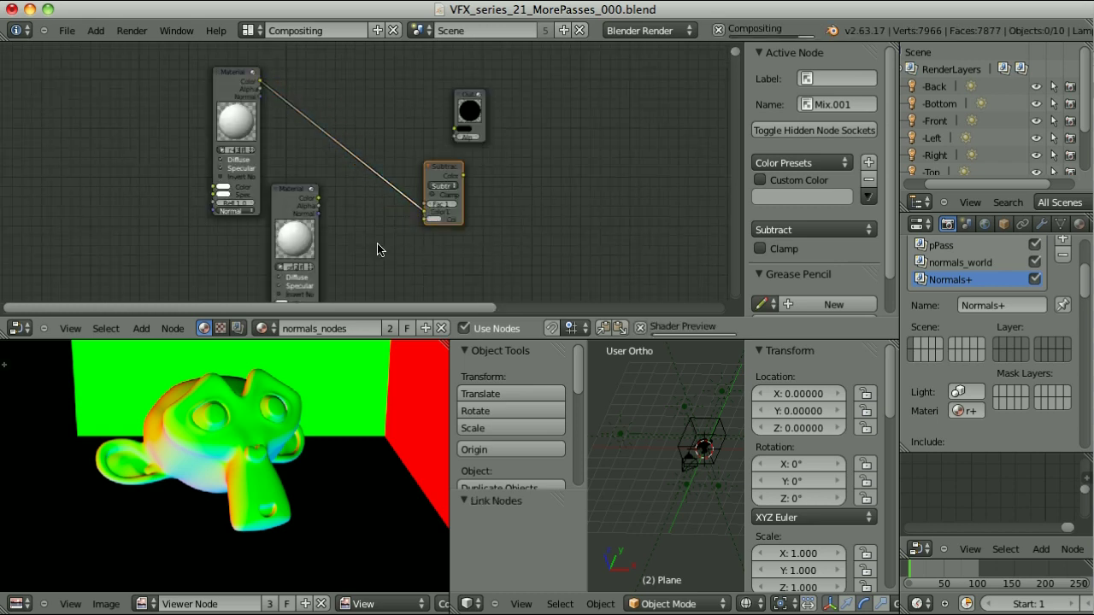
left_click_drag(317, 201, 426, 220)
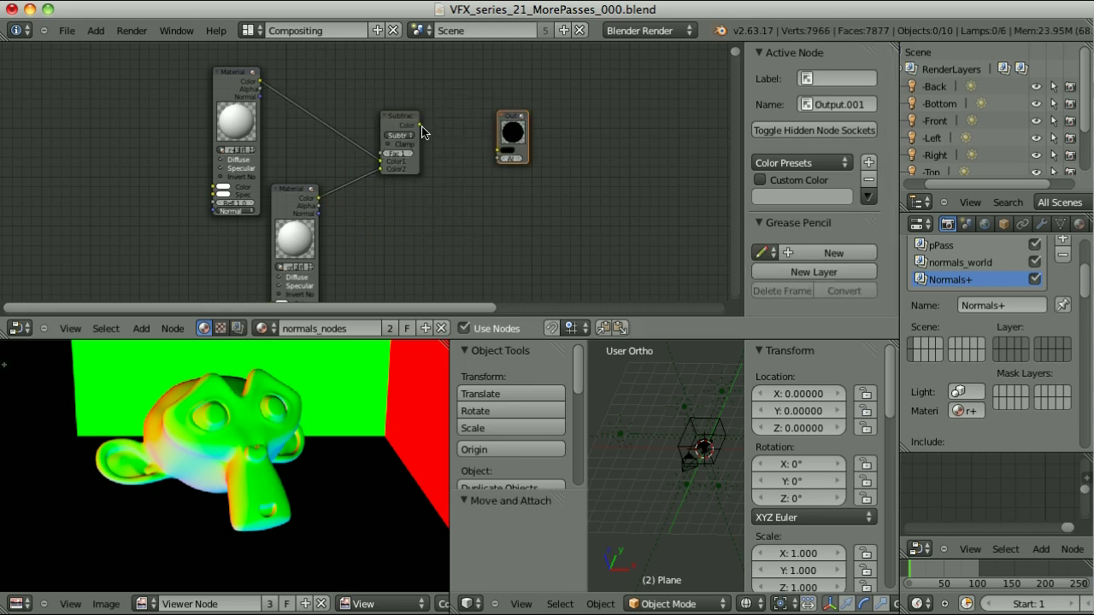
left_click_drag(419, 126, 499, 150)
scroll(498, 129, "up", 3)
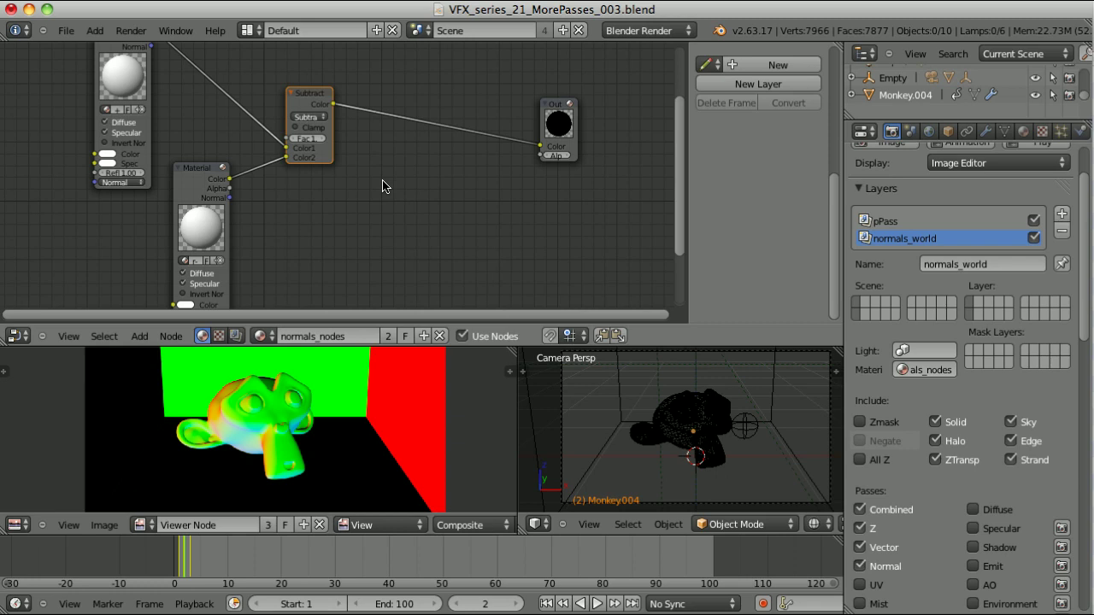
Step: Duplicate the Subtract node, insert the copy before the Output node and set its blend type to Add
key("shift+d")
left_click(488, 199)
scroll(488, 199, "up", 1)
left_click(468, 175)
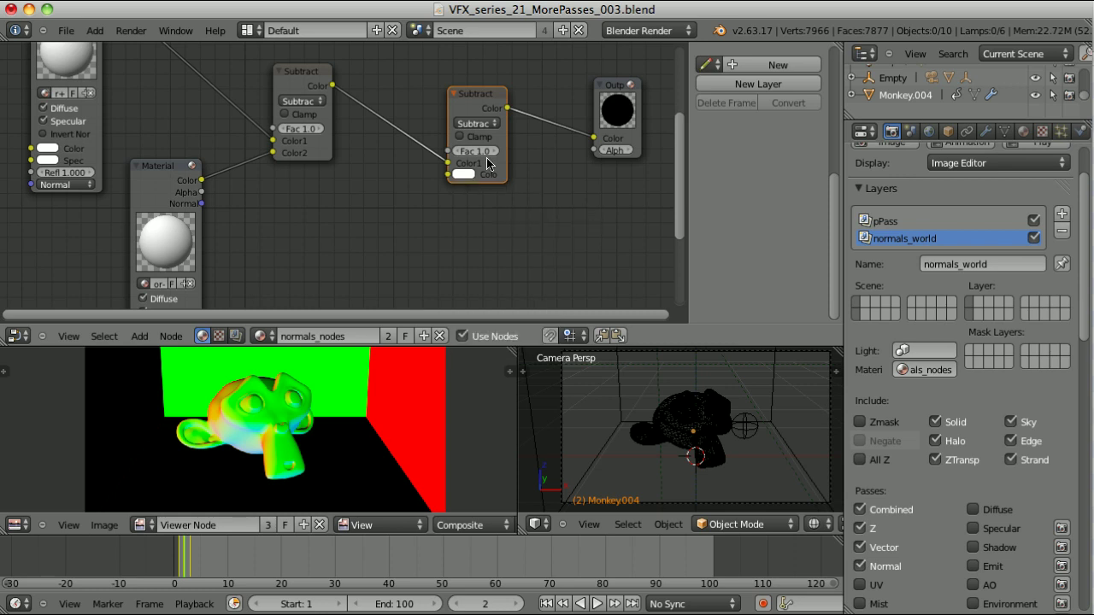
left_click(478, 123)
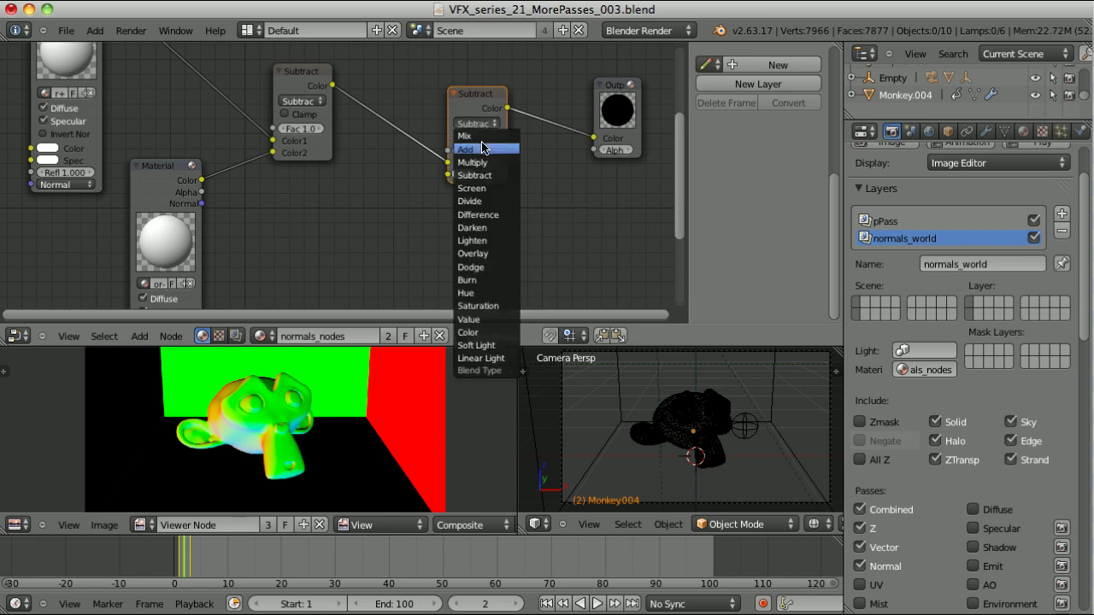
left_click(483, 149)
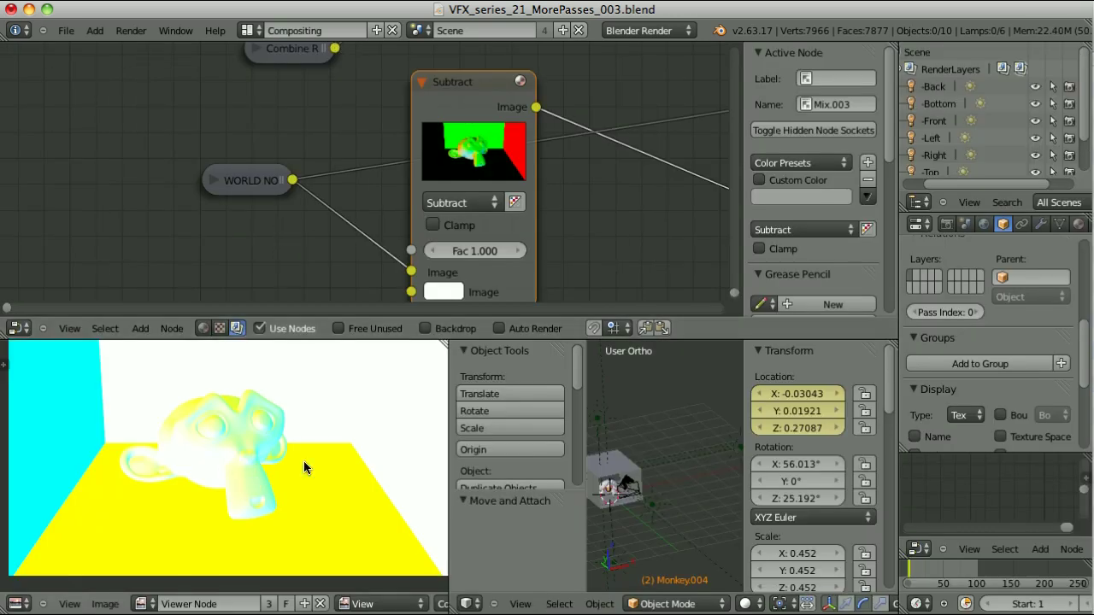
Step: Check the compositor Subtract node's white second colour and compare its result with the WORLD NORMALS layer in the Viewer
scroll(356, 176, "down", 1)
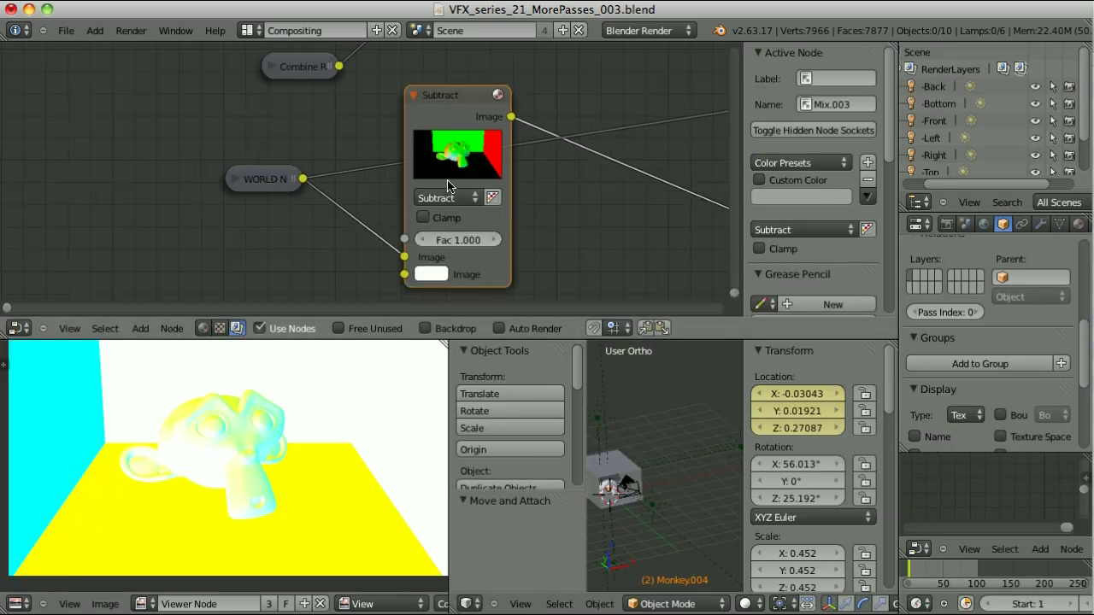
left_click(432, 275)
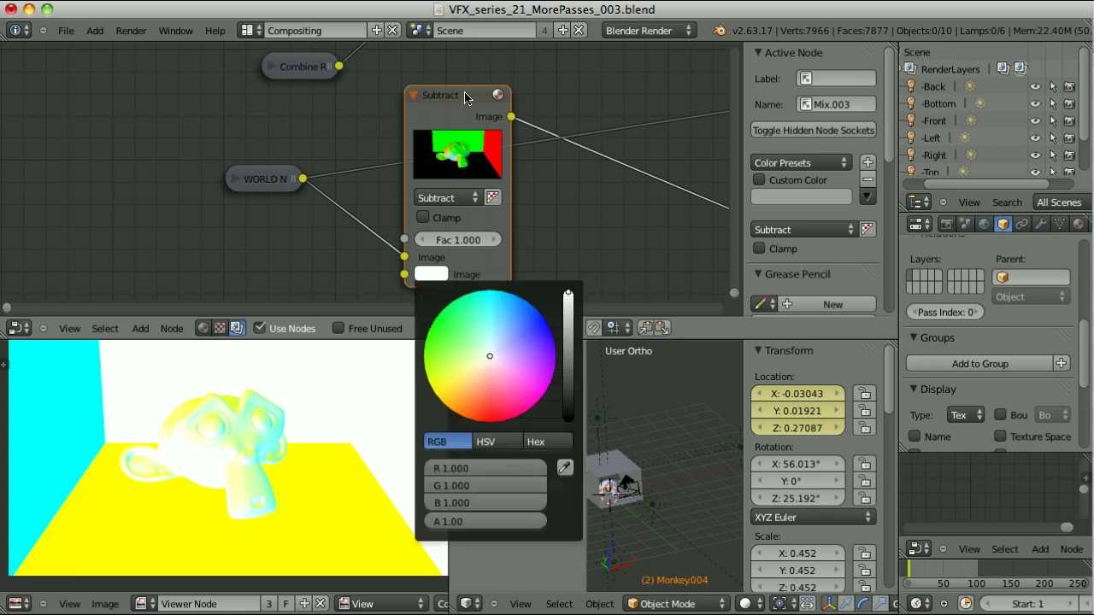
left_click(423, 282, "ctrl+shift")
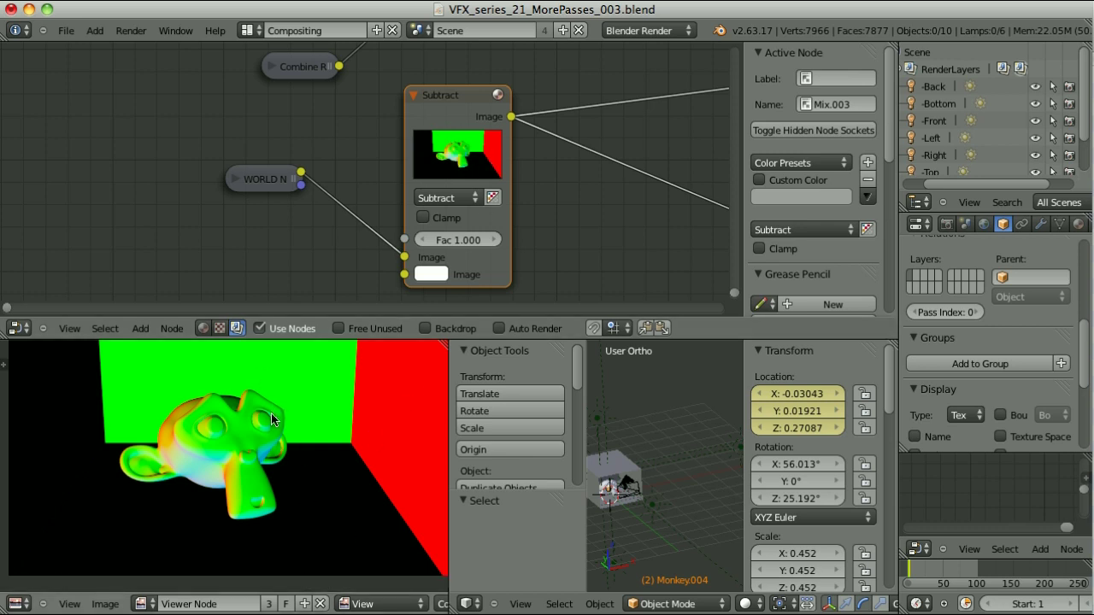
left_click(271, 181, "ctrl+shift")
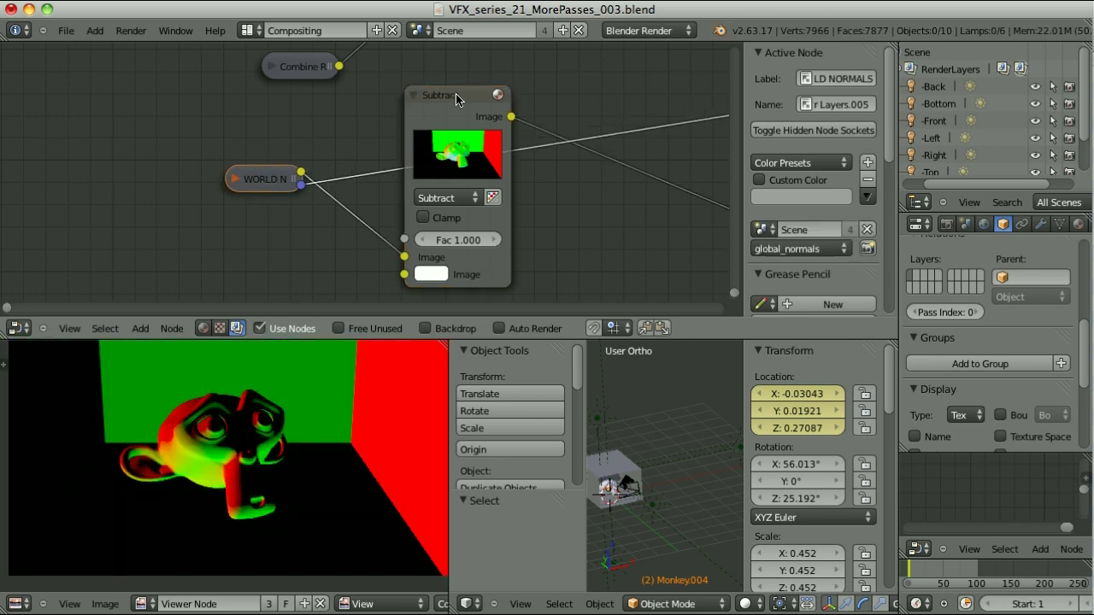
left_click(457, 98, "ctrl+shift")
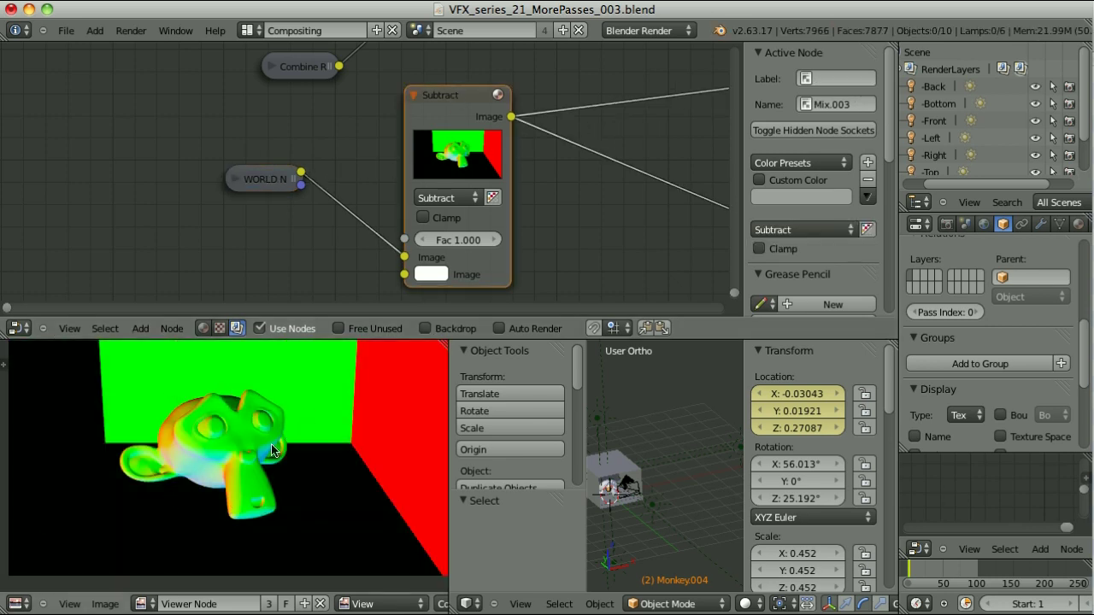
Step: Insert a Normal node after the compositor's Subtract node and rotate its sphere to relight the monkey
key("shift+a")
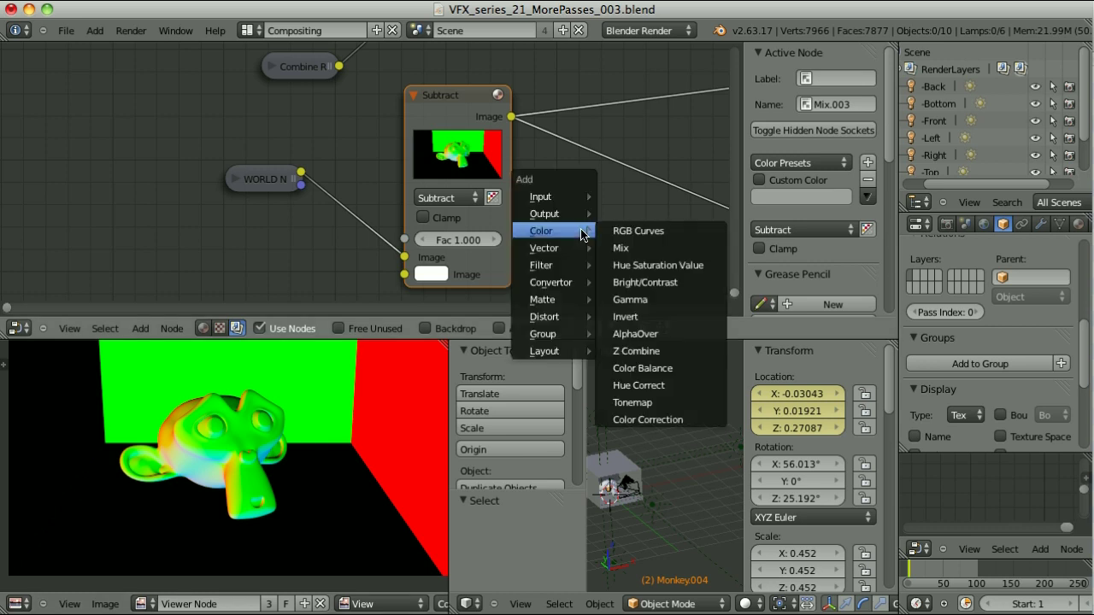
mouse_move(573, 248)
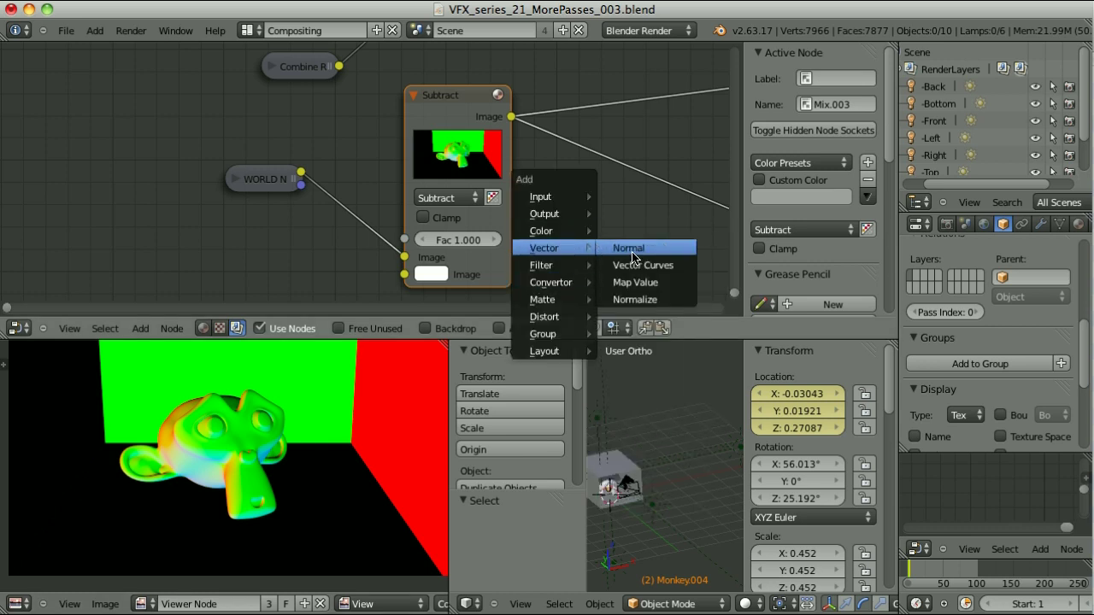
left_click(628, 248)
scroll(367, 180, "down", 2)
left_click_drag(590, 190, 554, 85)
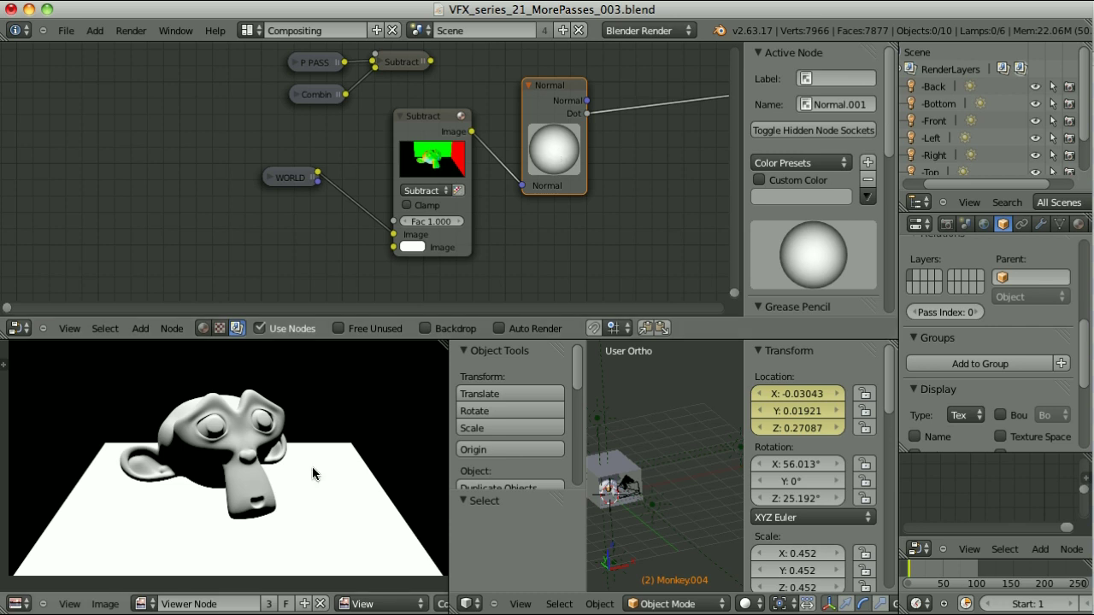
left_click_drag(558, 148, 531, 136)
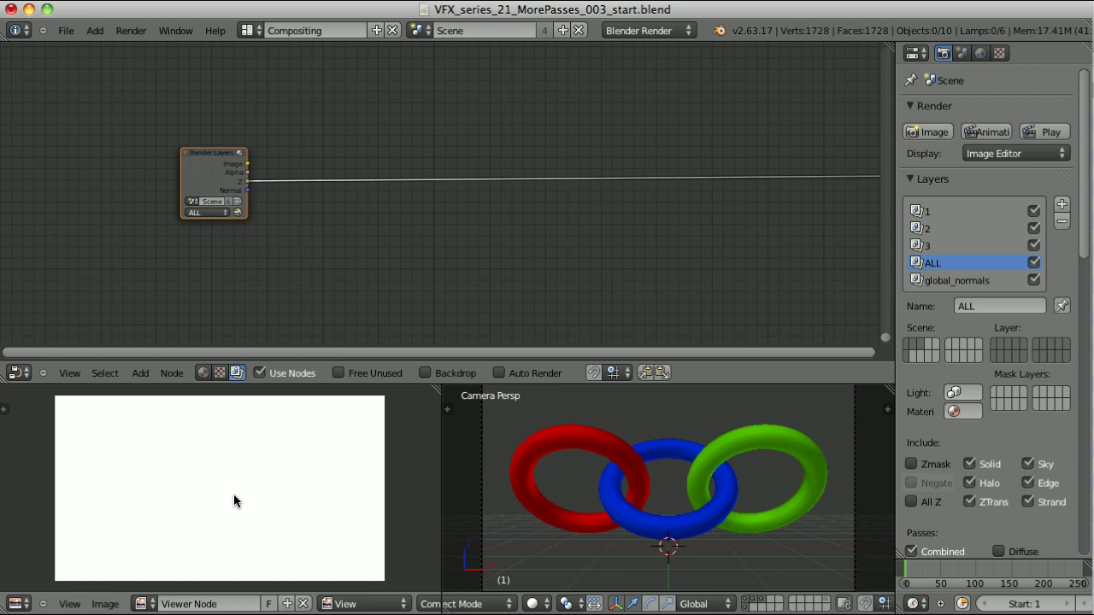
Step: In VFX_series_21_MorePasses_003_start.blend, sample the Z pass in the Viewer and select the red, blue and green rings in turn
mouse_move(234, 501)
left_mouse_down()
mouse_move(257, 535)
mouse_move(241, 540)
mouse_move(217, 516)
mouse_move(228, 512)
left_mouse_up()
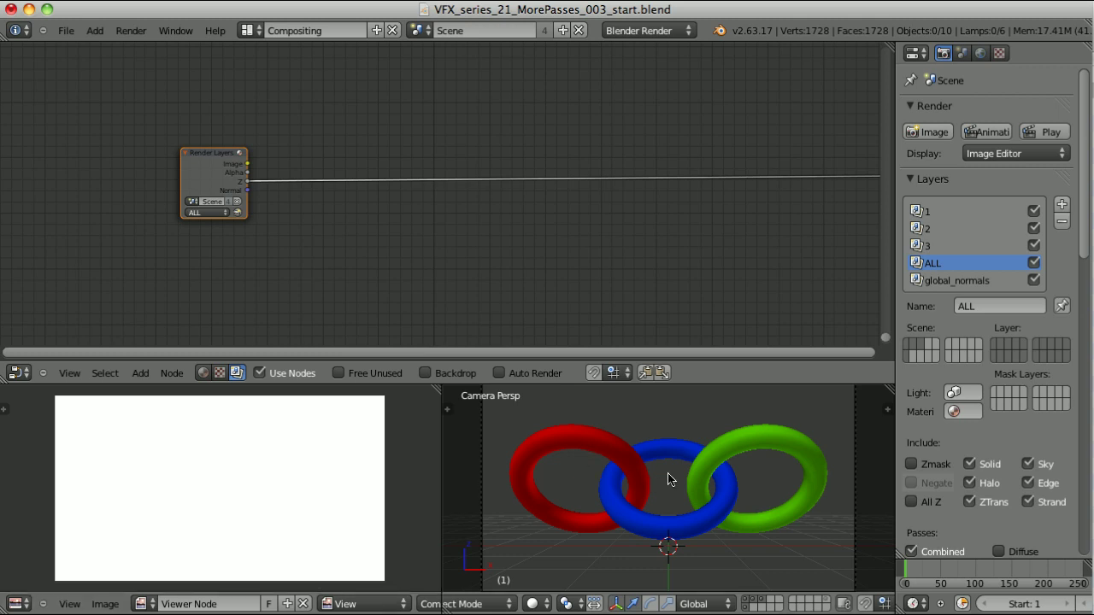
right_click(581, 445)
right_click(711, 523)
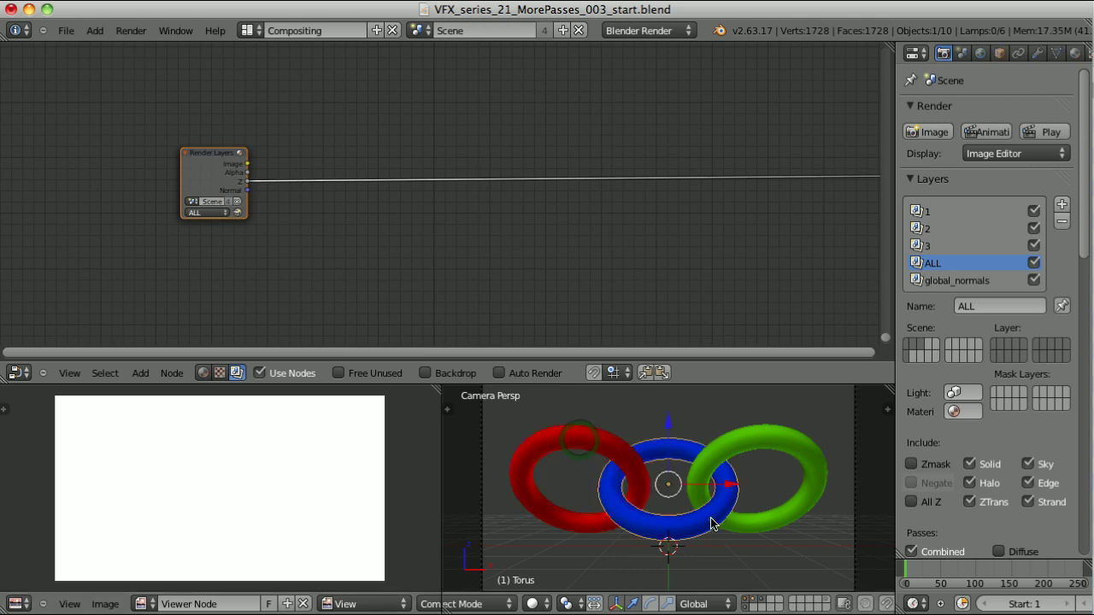
right_click(780, 444)
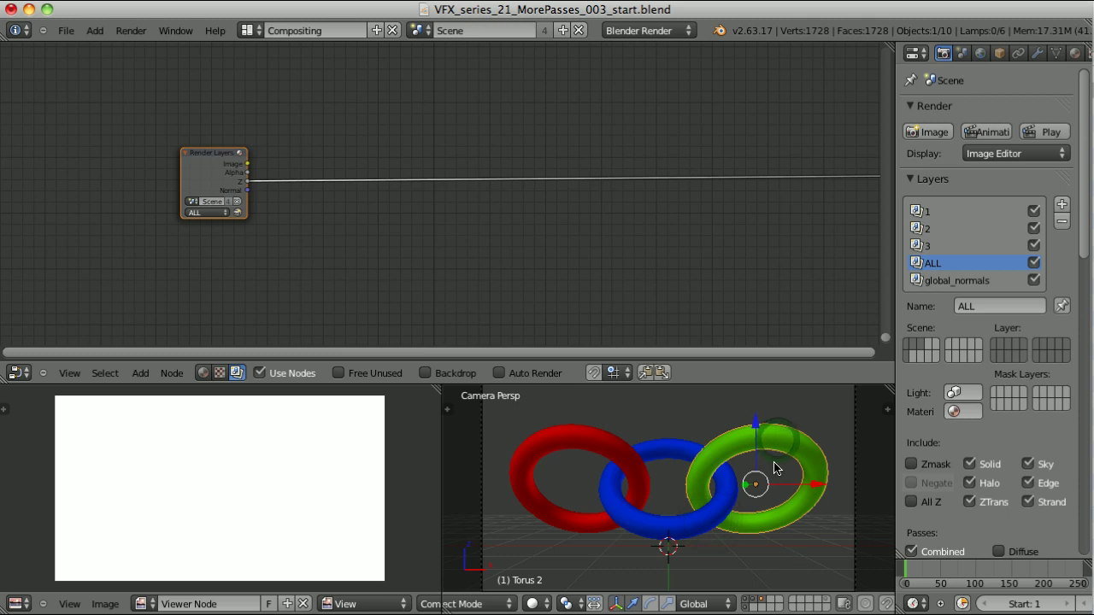
Step: Match the red, blue and green rings to render layers 1, 2 and 3 by selecting each ring and its layer
right_click(576, 484)
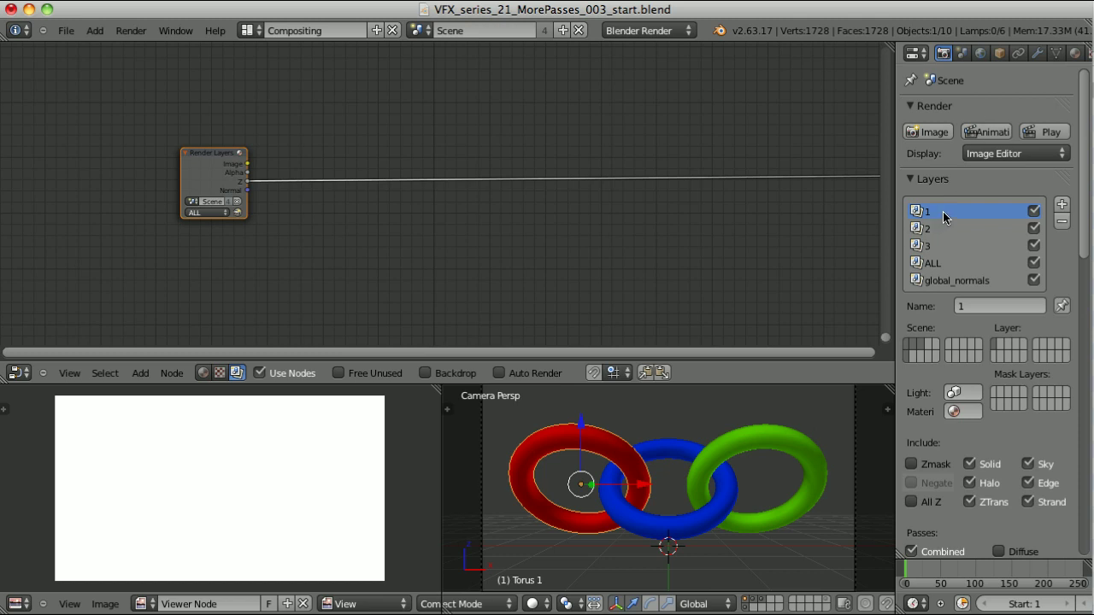
right_click(711, 525)
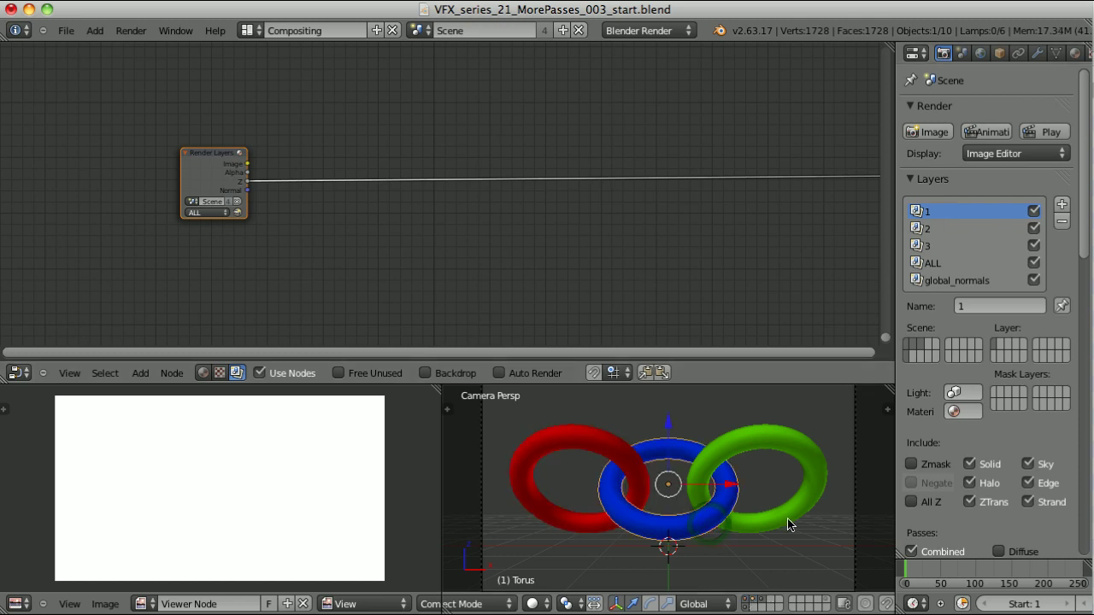
left_click(928, 229)
right_click(793, 446)
left_click(927, 247)
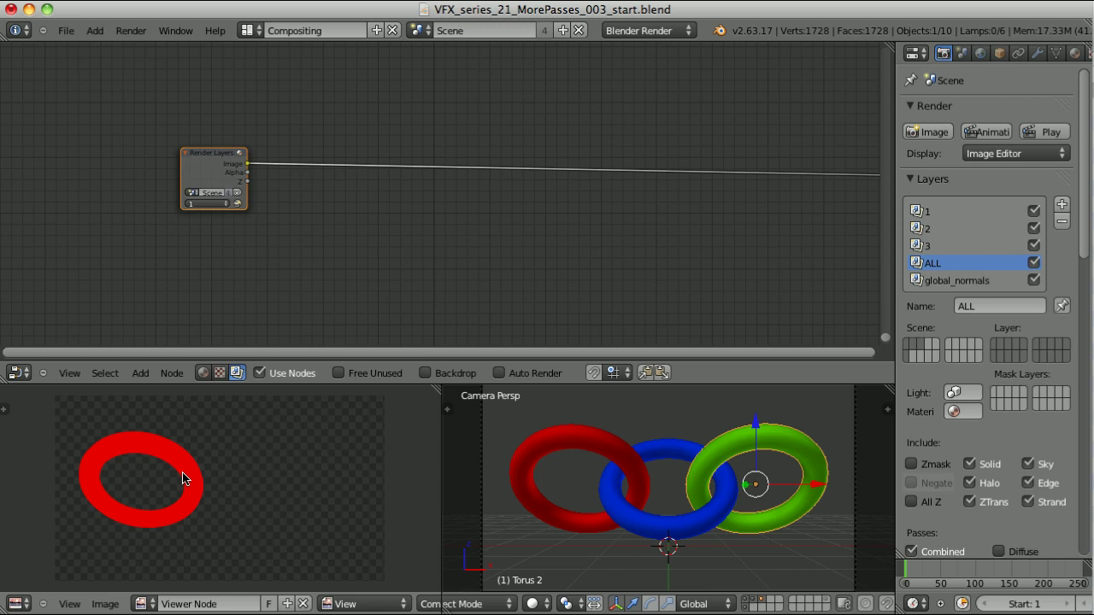
Step: Switch the Render Layers node to layer 2 and on to layer 3 to preview each ring in the Viewer
left_click_drag(208, 203, 210, 207)
left_click(208, 205)
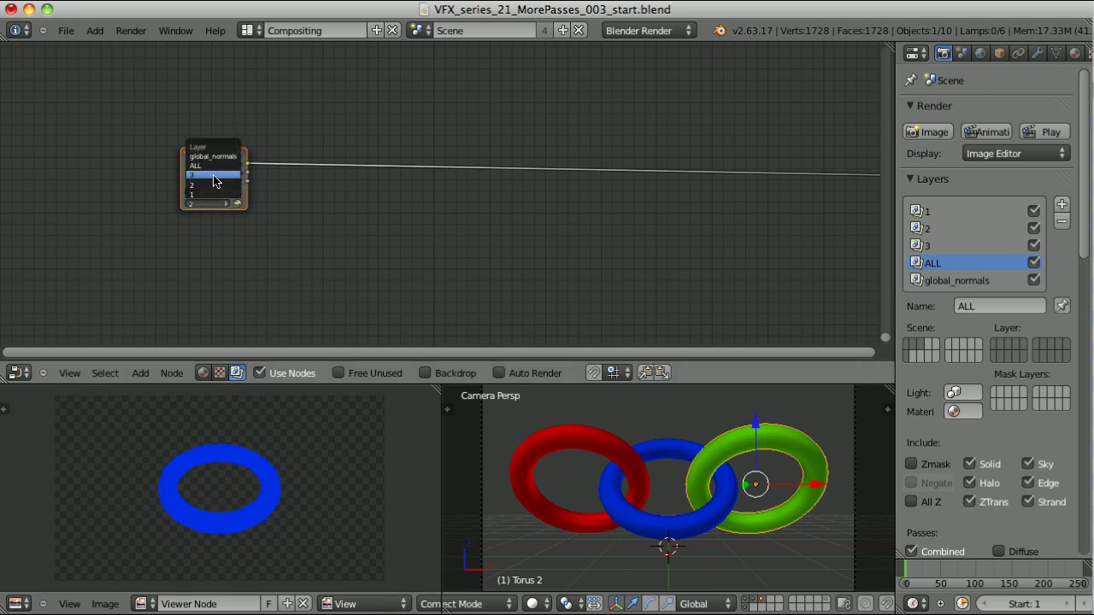
left_click(215, 181)
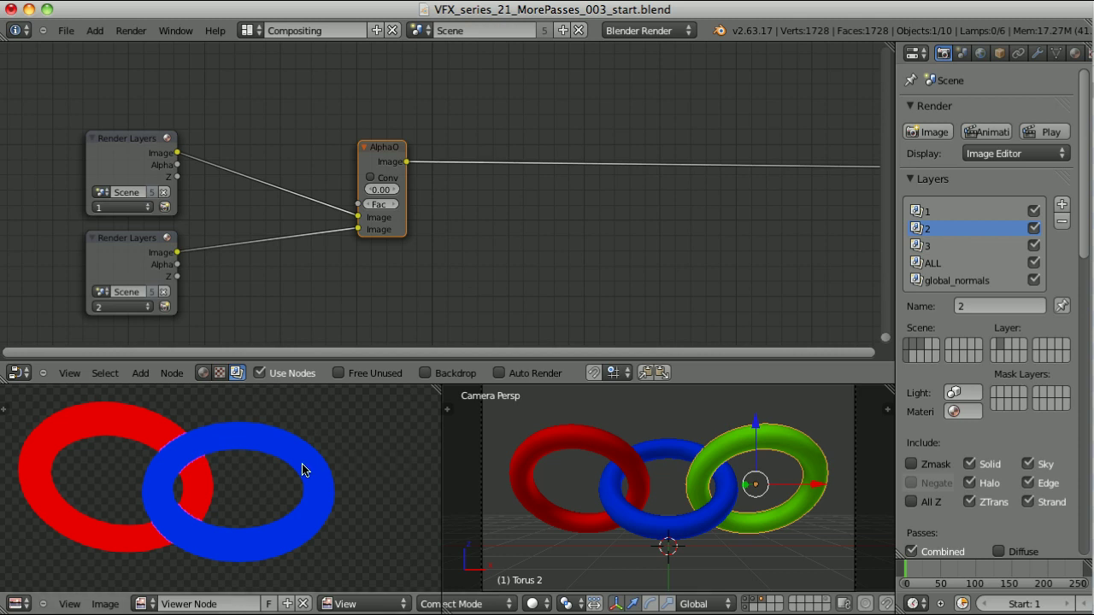
Step: Enable Convert Premul on the AlphaOver node and try swapping its two image inputs
left_click(370, 177)
mouse_move(357, 216)
left_mouse_down()
mouse_move(344, 231)
mouse_move(357, 229)
left_mouse_up()
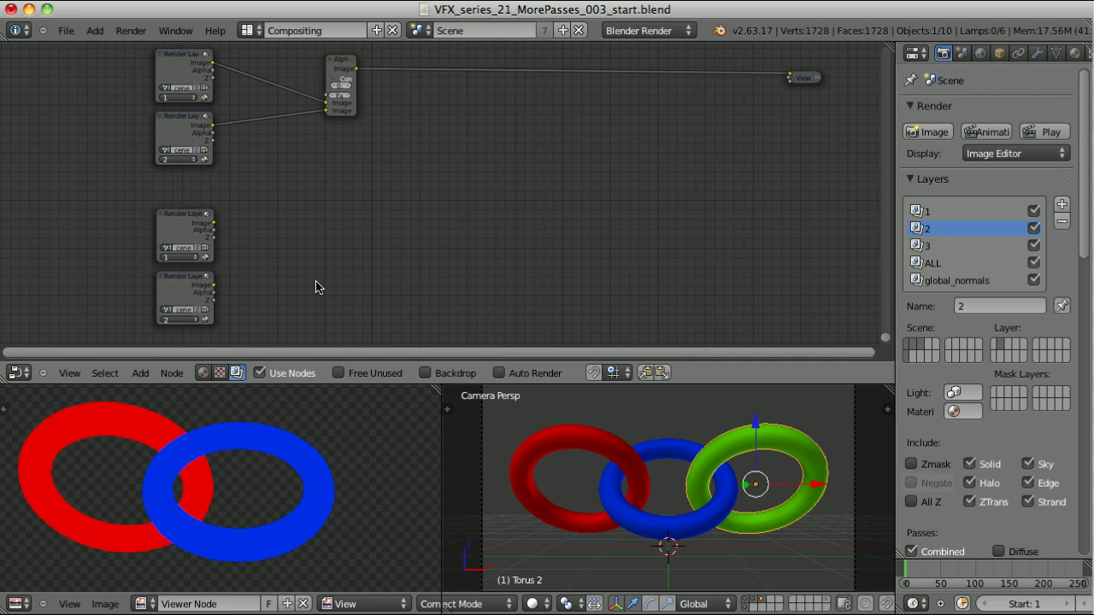
Step: Add a Z Combine node beside the duplicated Render Layers nodes for layers 1 and 2
key("shift+a")
mouse_move(315, 286)
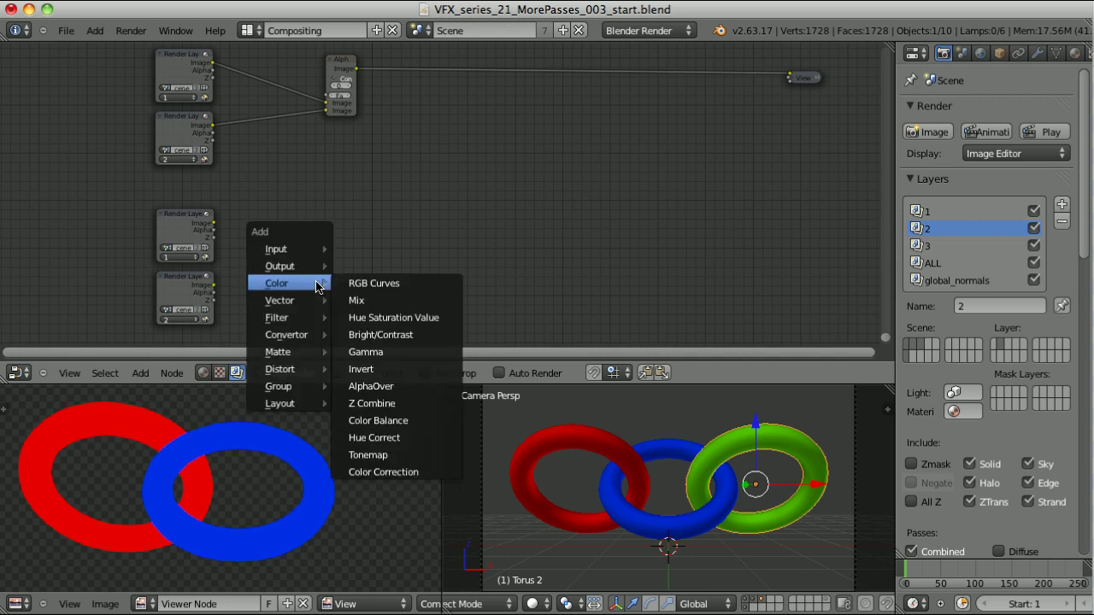
left_click(395, 413)
scroll(237, 142, "up", 3)
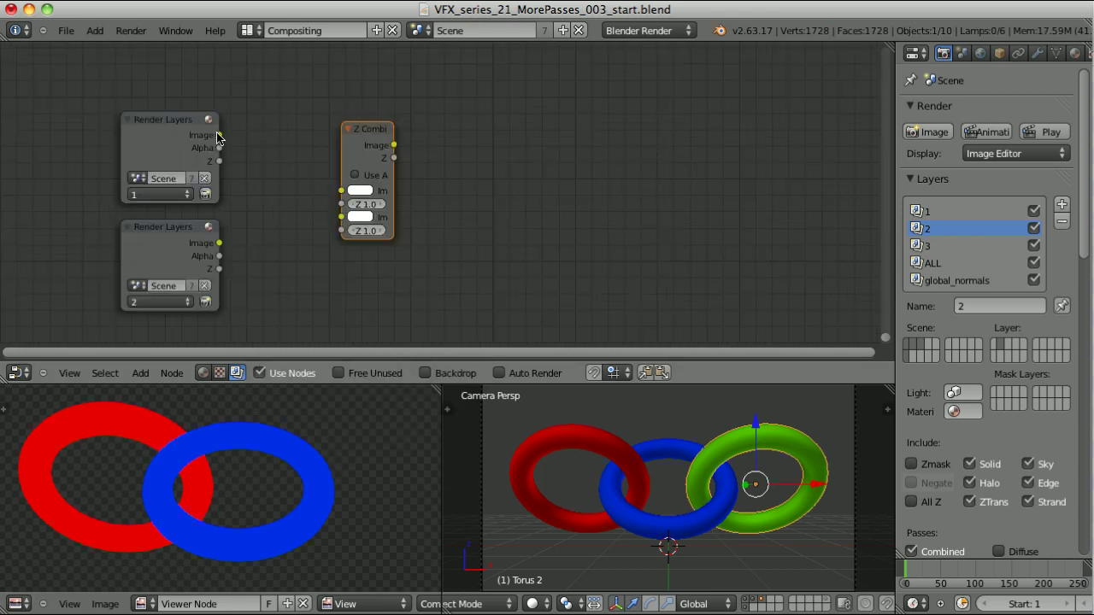
Step: Connect the Image and Z outputs of layers 1 and 2 to the Z Combine node and view its result
left_click_drag(219, 136, 341, 190)
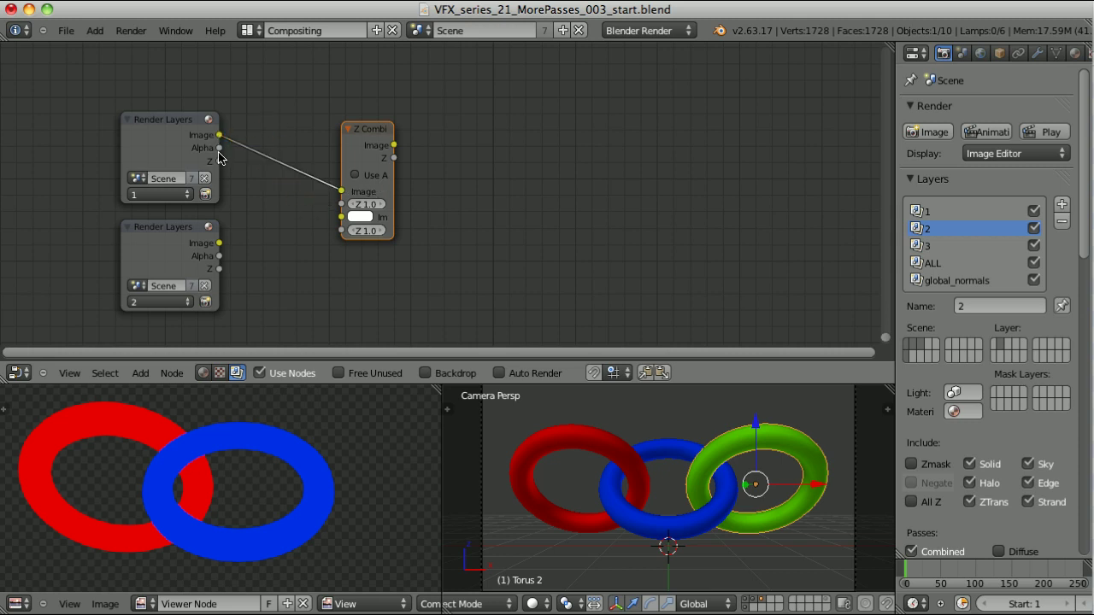
left_click_drag(220, 161, 341, 204)
left_click_drag(219, 243, 341, 217)
left_click_drag(220, 269, 341, 229)
left_click(373, 134, "ctrl+shift")
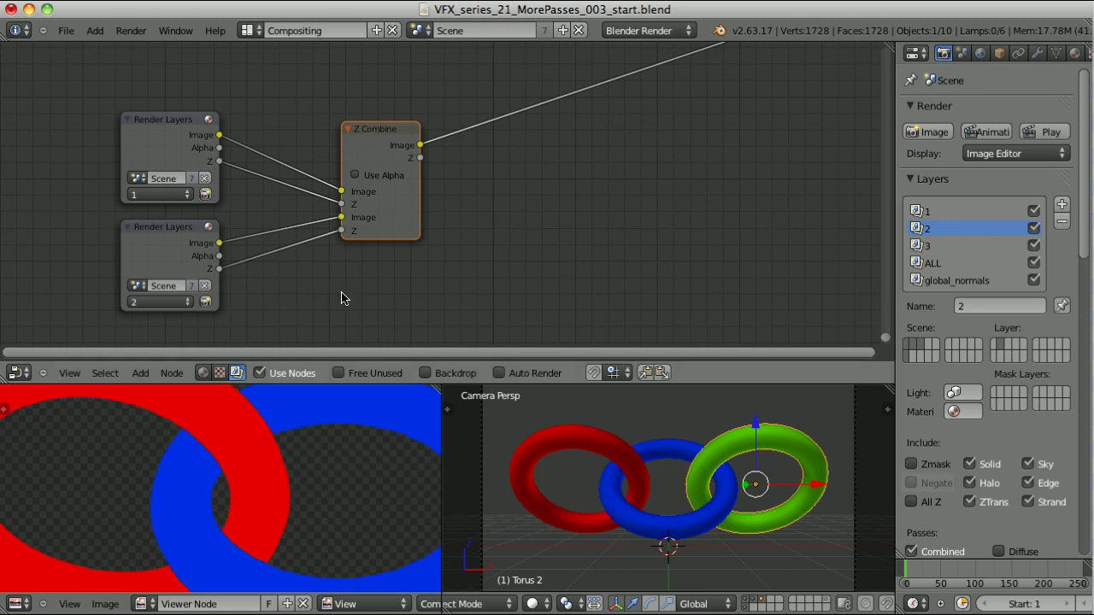
Step: Enable Use Alpha on the Z Combine node and toggle the AlphaOver node's Convert Premul option for comparison
left_click(355, 176)
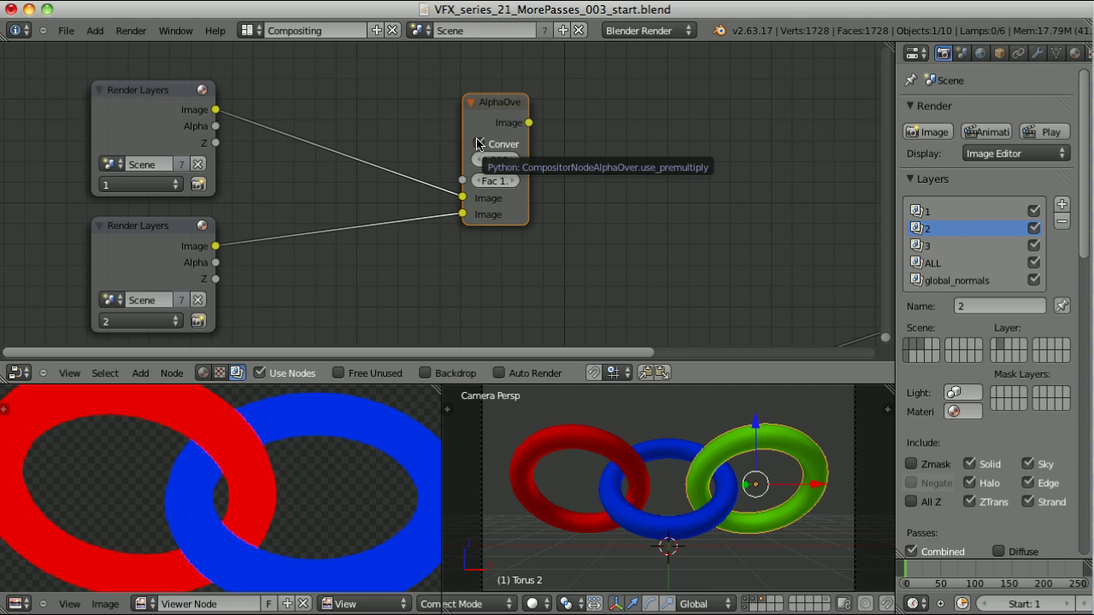
left_click(477, 144)
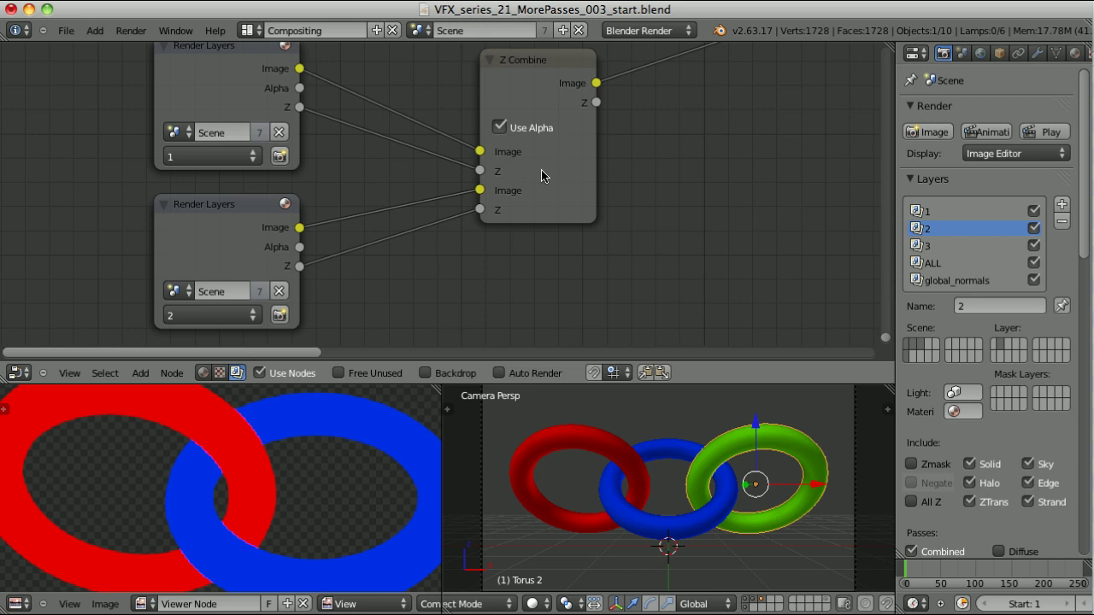
Step: Add a collapsed Key to Premul Alpha Convert node on layer 1's image link and duplicate it for layer 2's image link
key("shift+a")
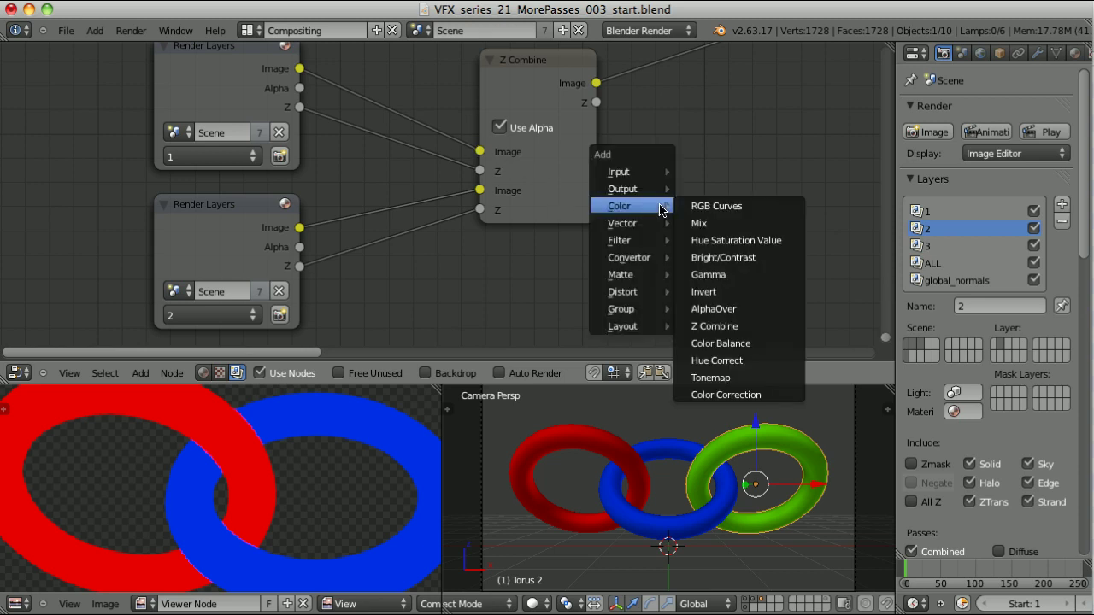
mouse_move(627, 263)
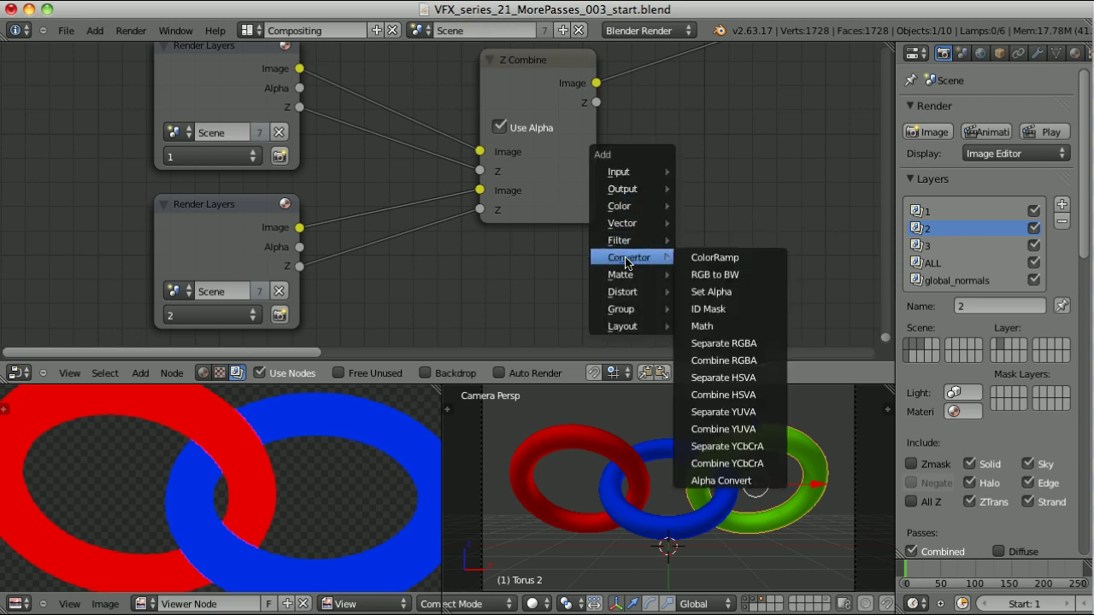
left_click(722, 480)
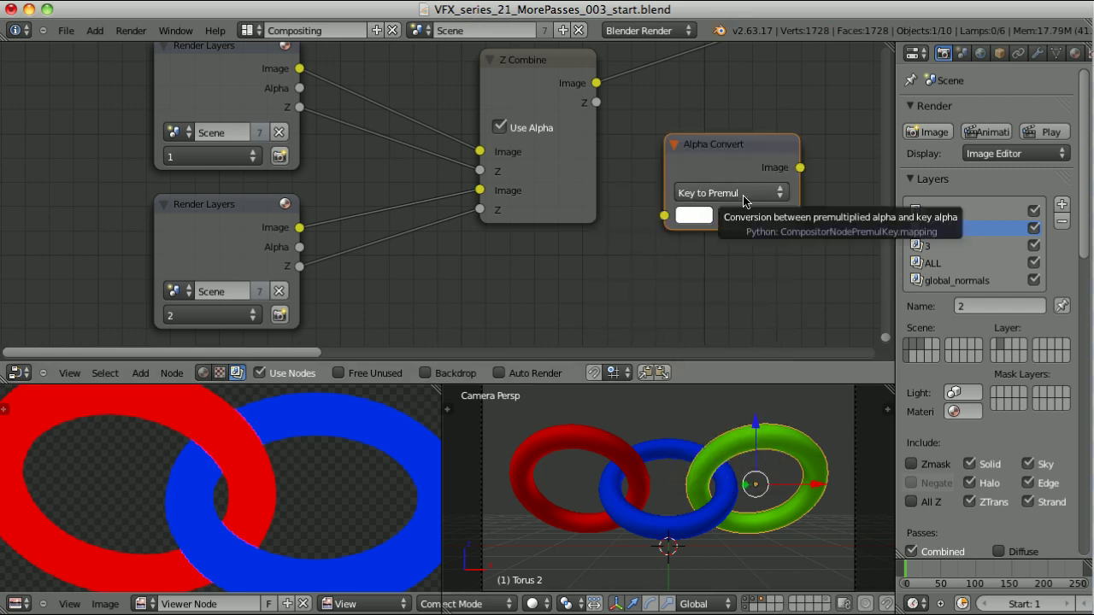
key("h")
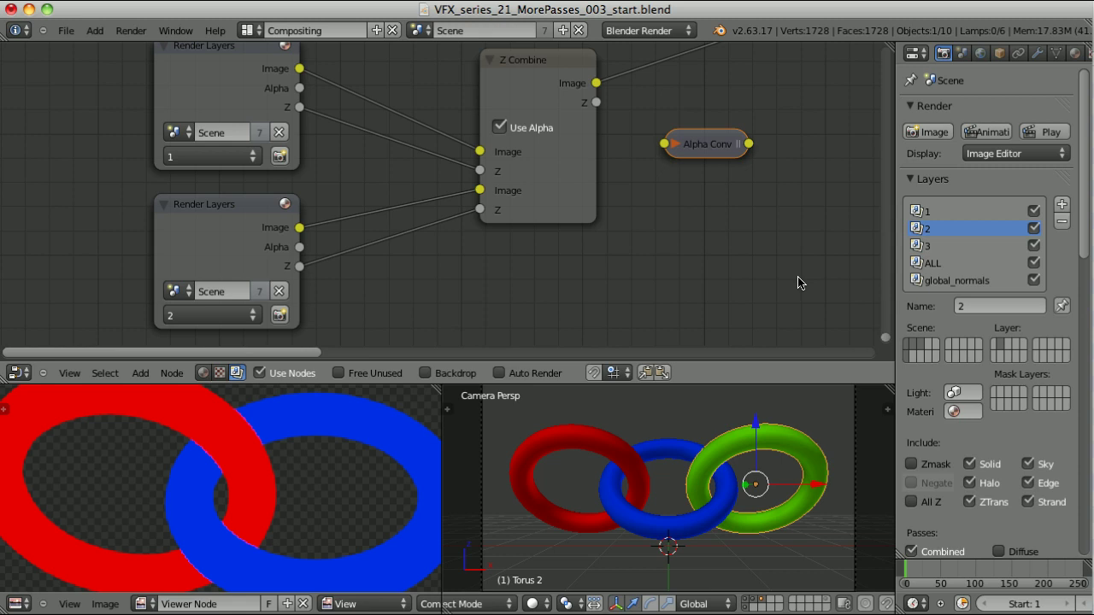
key("g")
left_click(489, 236)
key("shift+d")
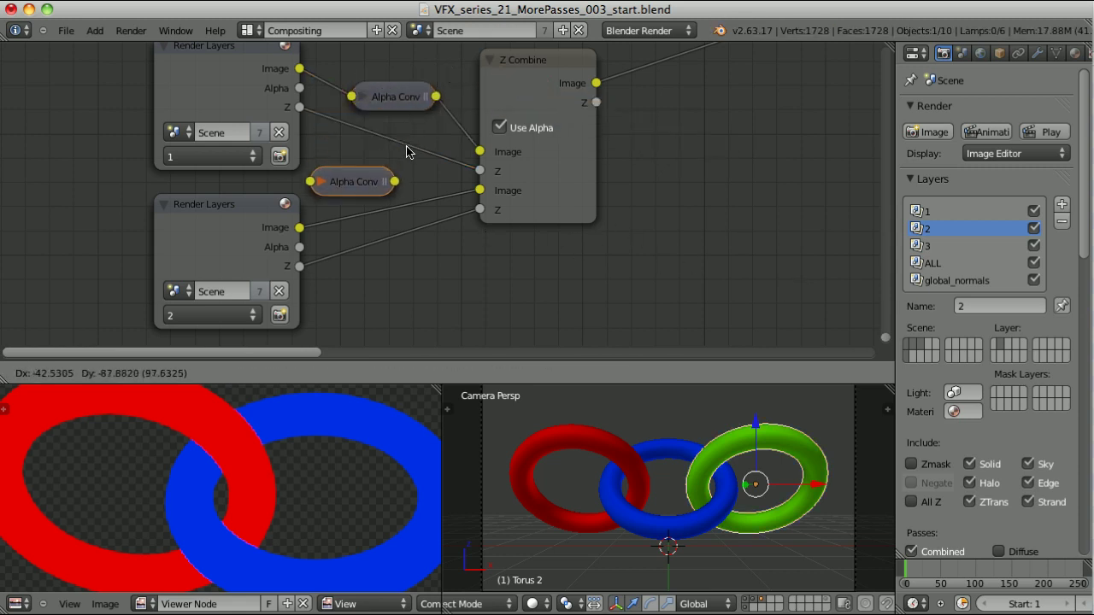
left_click(437, 176)
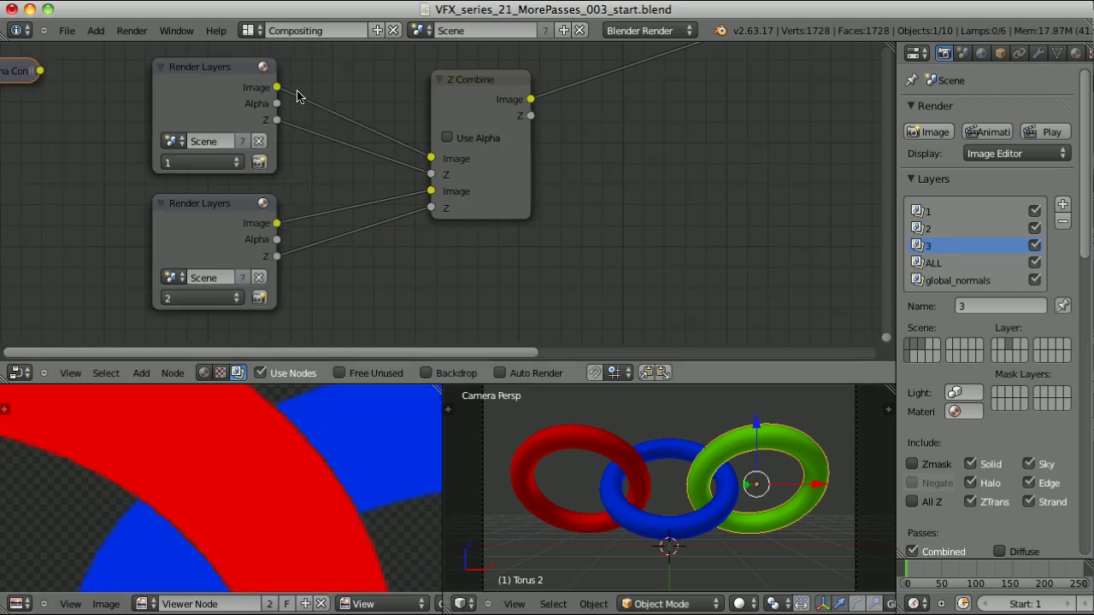
Step: With Use Alpha enabled on Z Combine, insert the Alpha Convert node on layer 1's image link and a duplicate on layer 2's
left_click(446, 138)
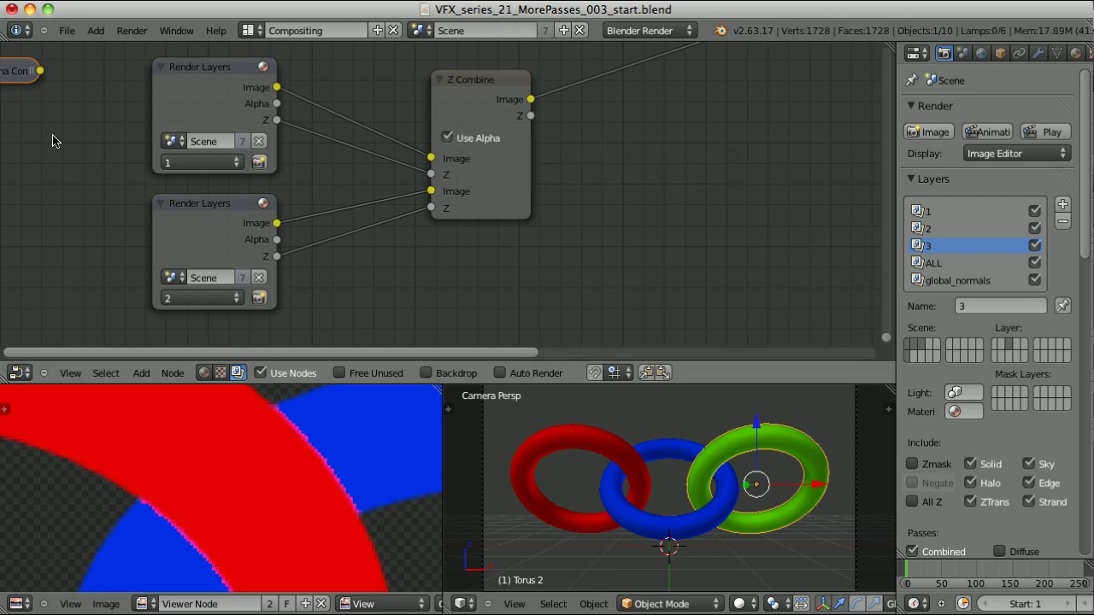
key("g")
left_click(395, 160)
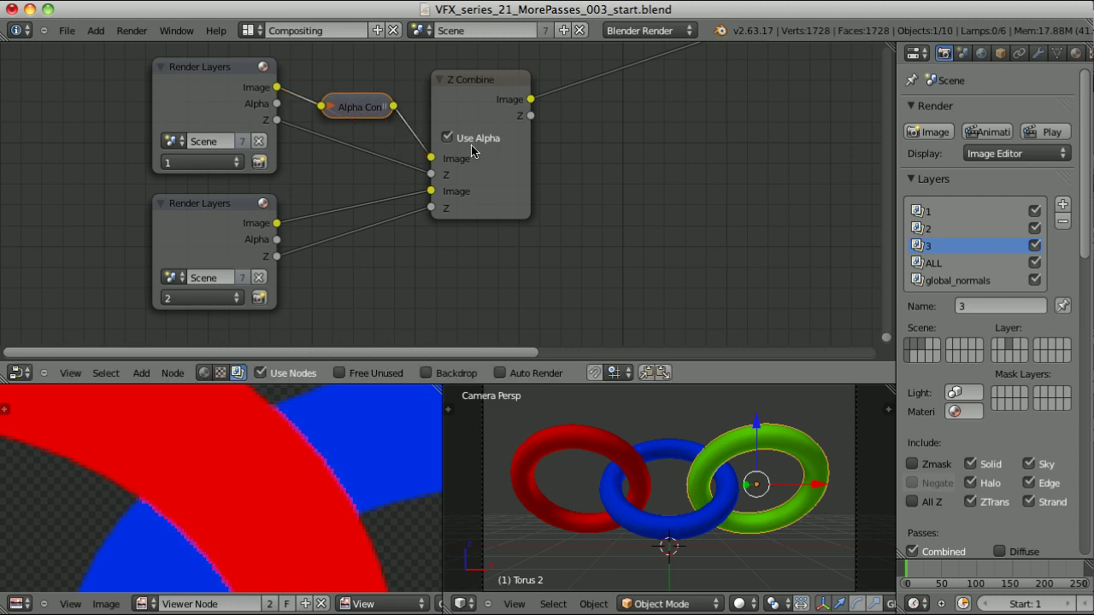
key("shift+d")
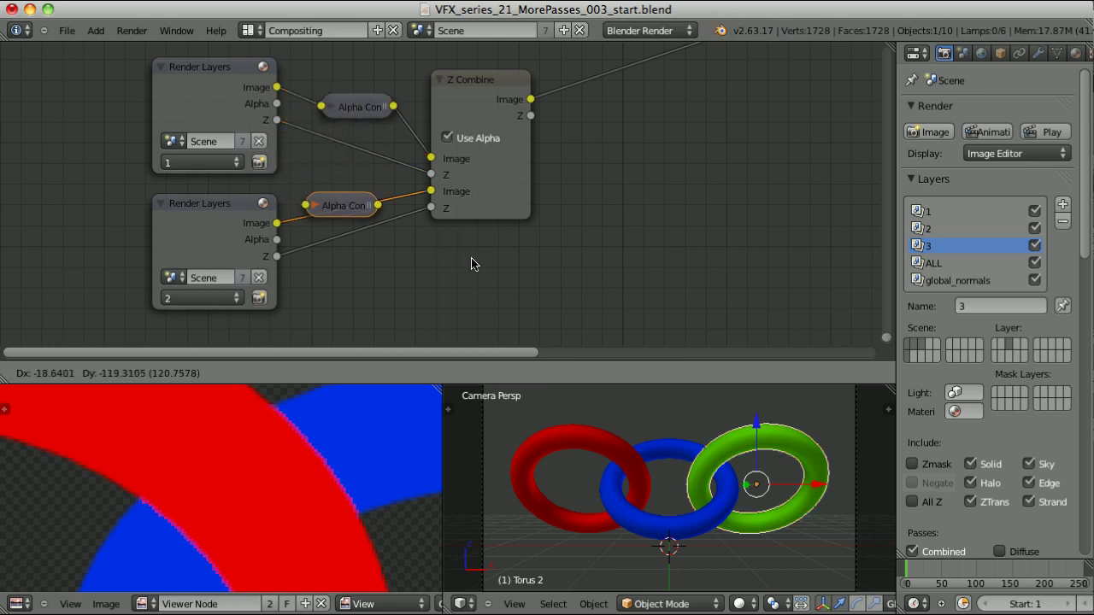
left_click(431, 267)
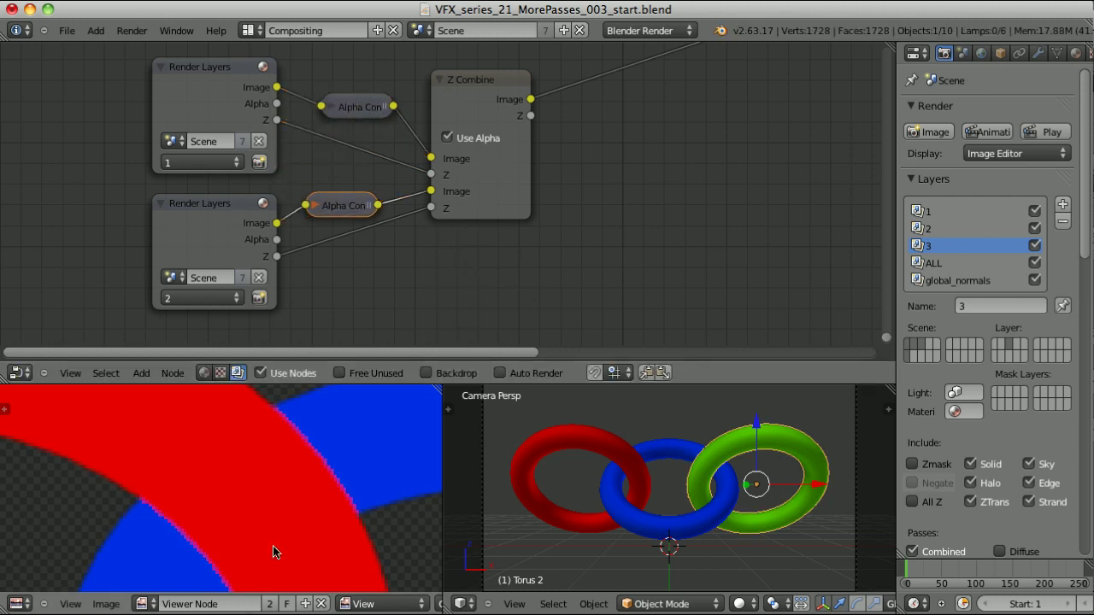
Step: Duplicate the layer 1 Render Layers node above the others, set the copy to layer 3 and show it in the Viewer
key("Home")
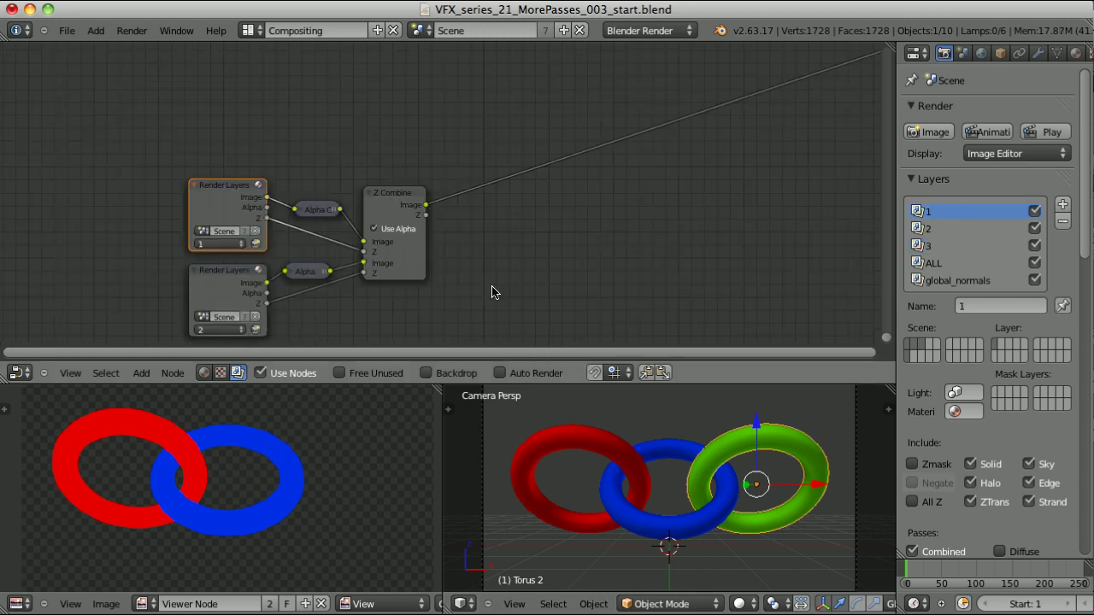
key("shift+d")
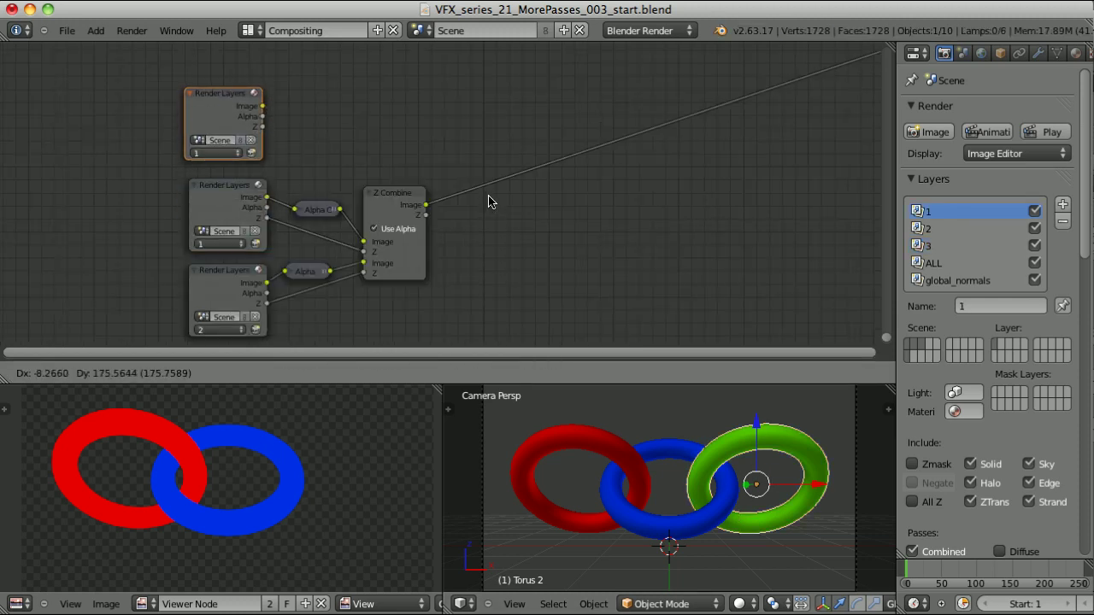
left_click(500, 176)
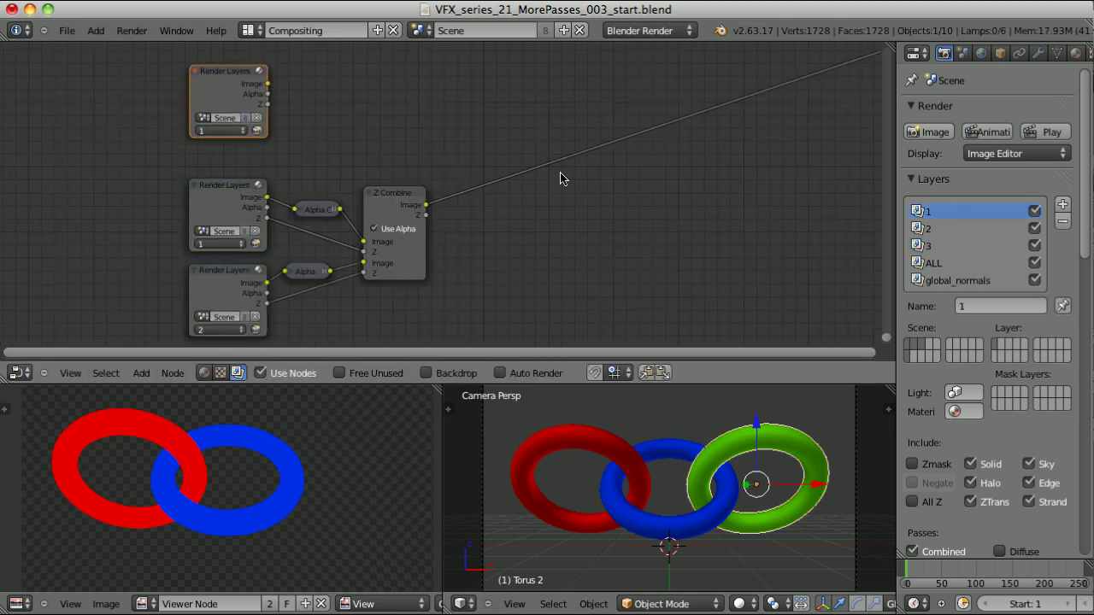
left_click(232, 130)
left_click(229, 97)
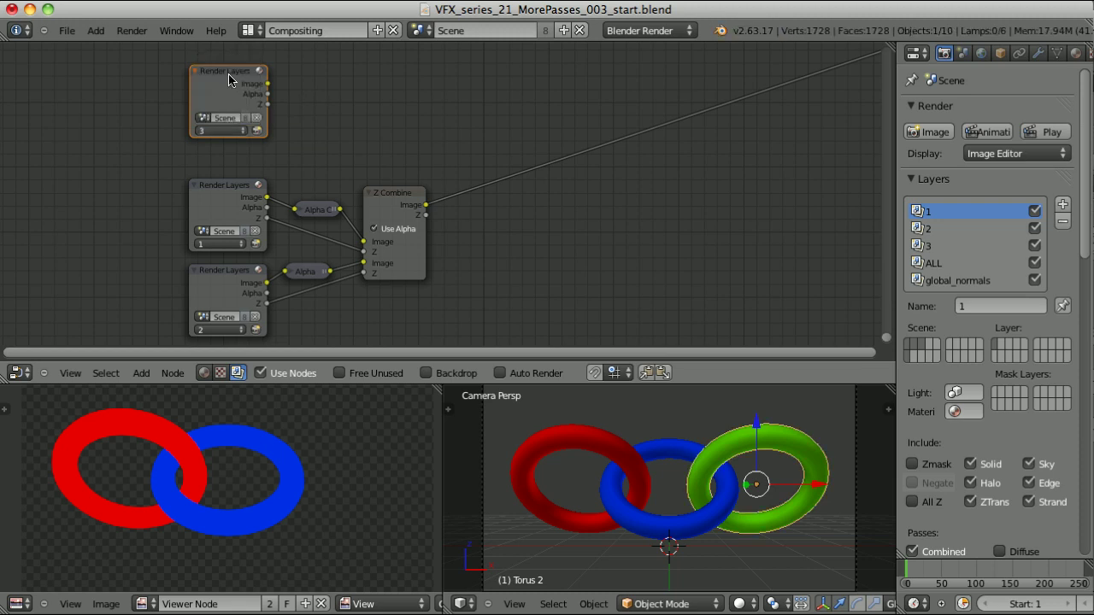
left_click(232, 77, "ctrl+shift")
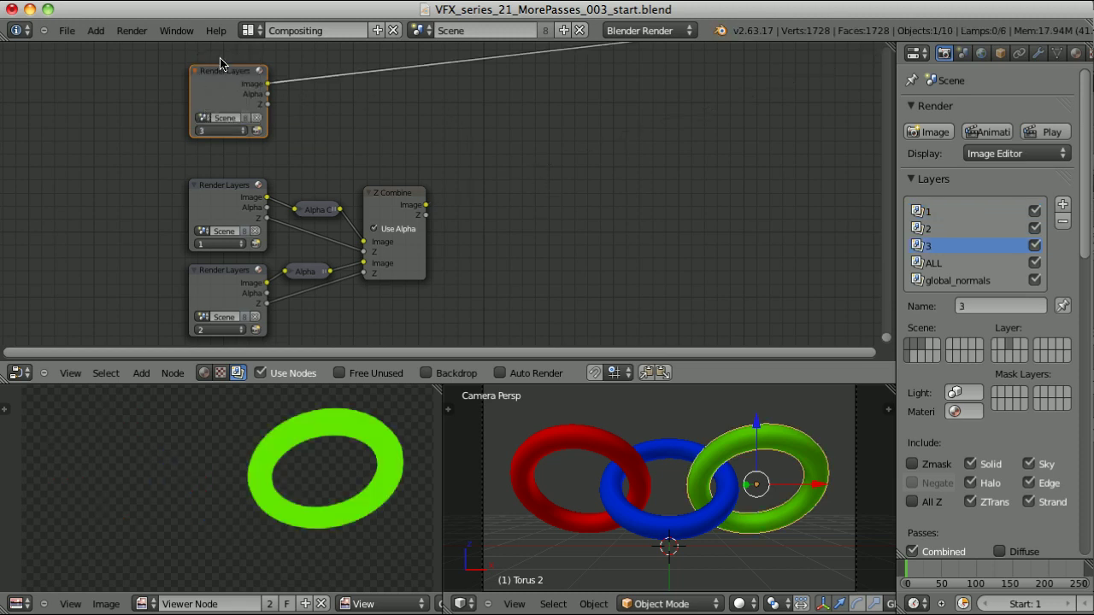
Step: Duplicate the Z Combine node and connect layer 3's Image and Z outputs to the copy's first inputs
left_click(407, 193)
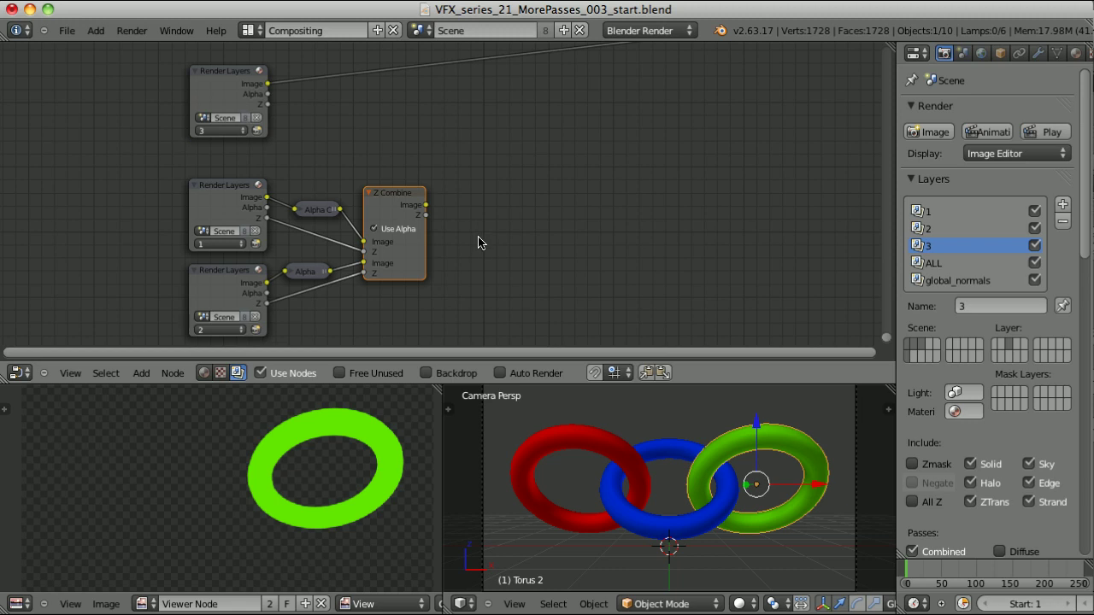
key("shift+d")
left_click(602, 136)
left_click(263, 89, "shift")
key("f")
key("f")
key("f")
left_click_drag(486, 159, 601, 173)
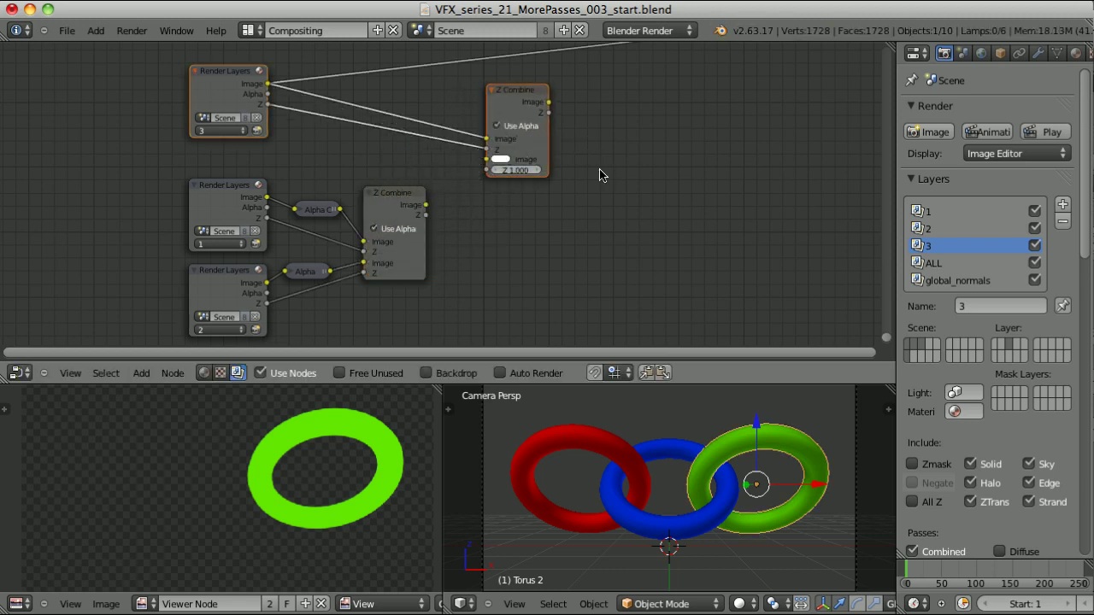
Step: Connect the first Z Combine's Image and Z outputs to the second Z Combine, view it and inspect the rings' overlapping edges
left_click(396, 197)
left_click(518, 89, "shift")
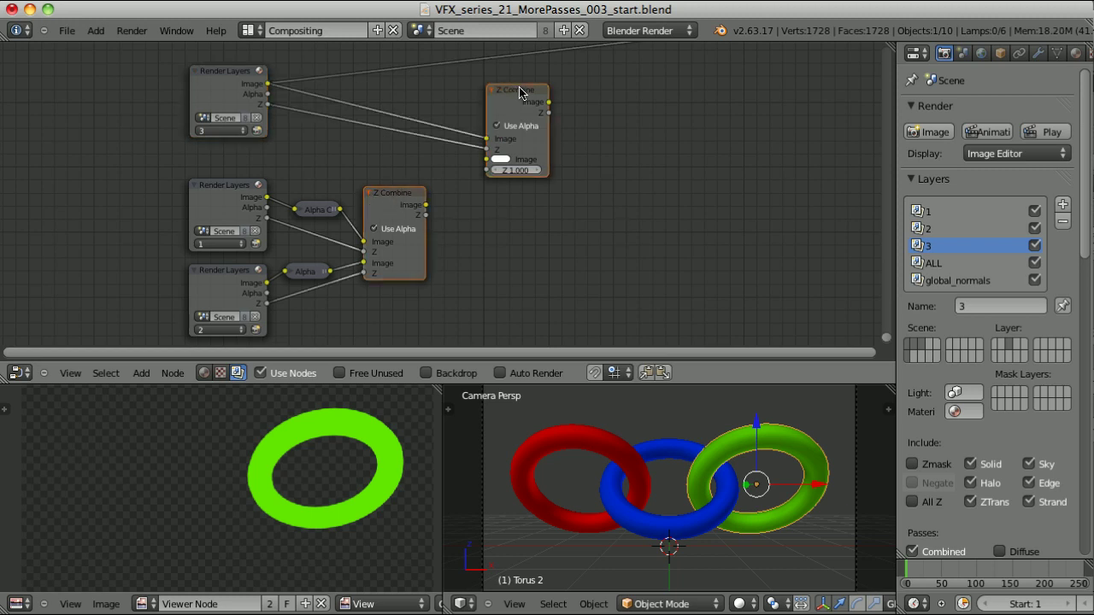
key("f")
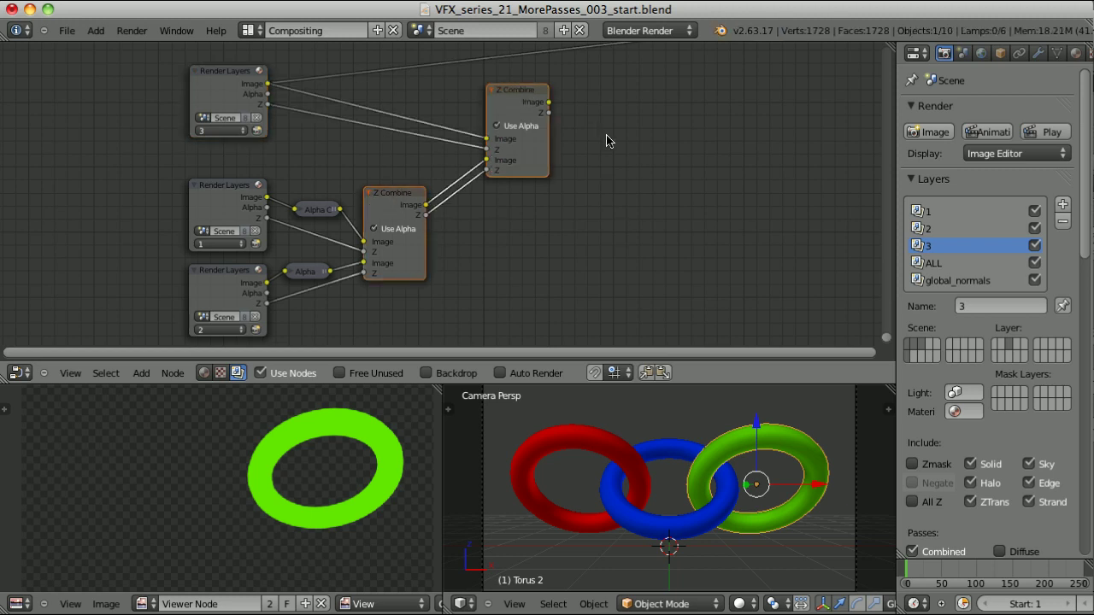
left_click(523, 90, "ctrl+shift")
scroll(266, 474, "up", 6)
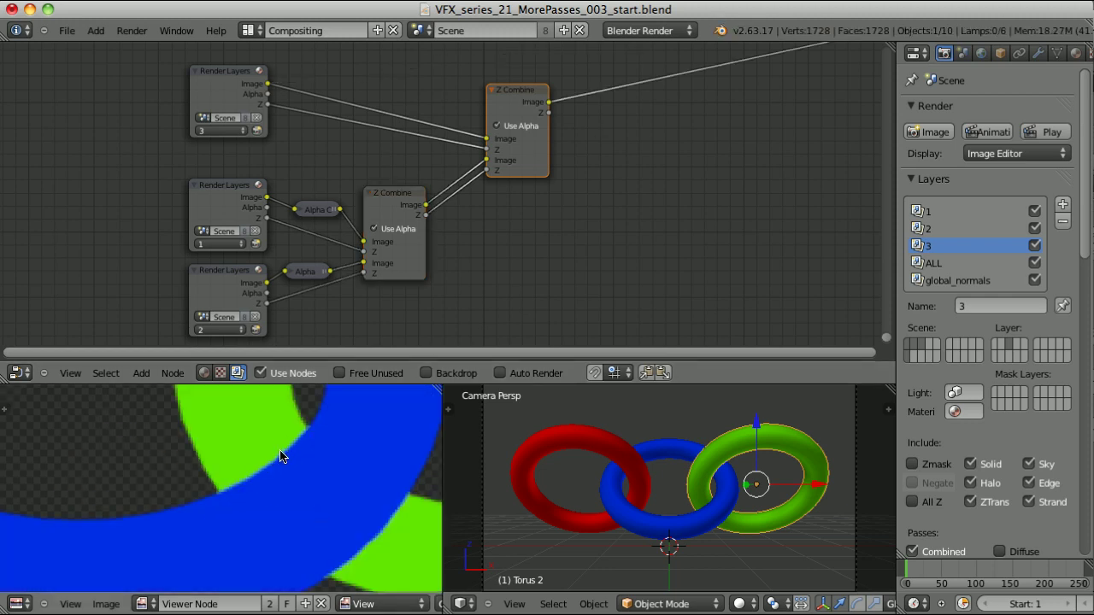
scroll(257, 420, "down", 3)
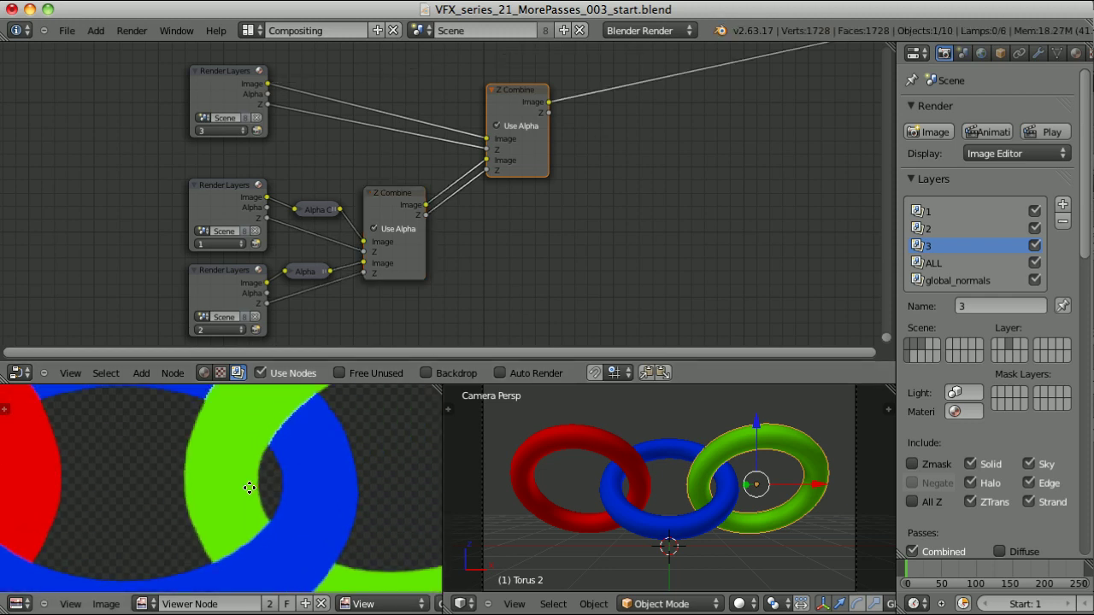
scroll(300, 495, "up", 6)
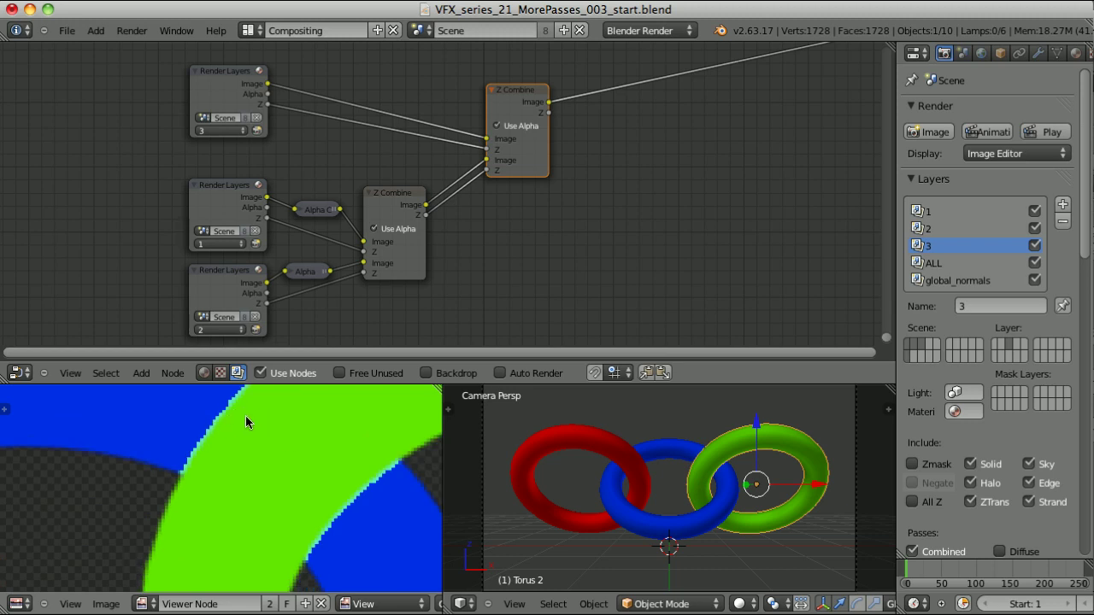
scroll(297, 420, "down", 3)
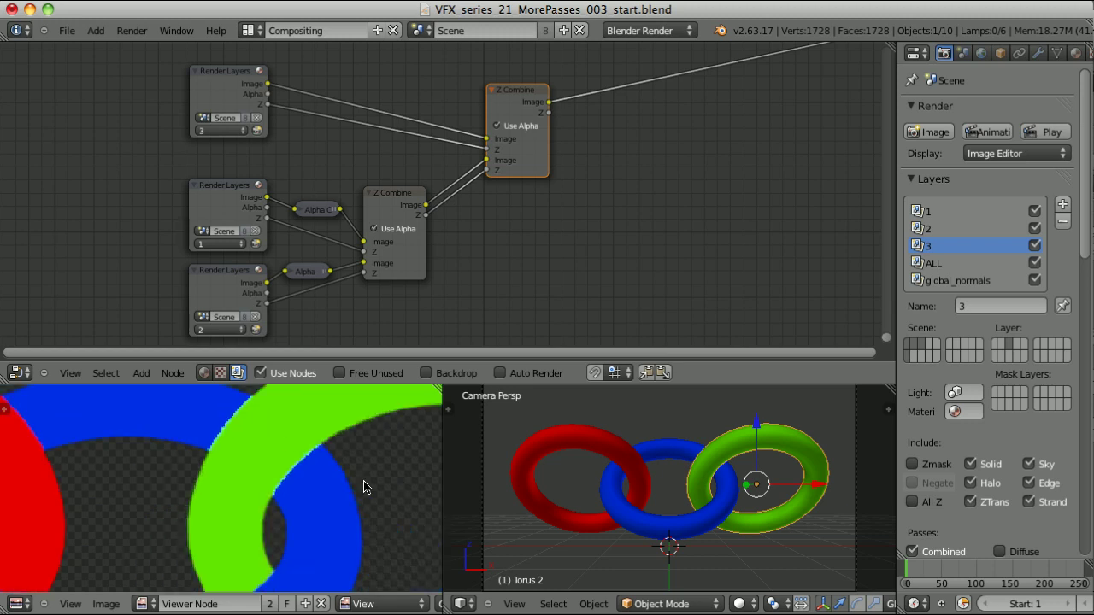
Step: View the first Z Combine's output and inspect the blue ring's edge with the Alpha Convert nodes on layers 1 and 2
left_click(398, 195, "ctrl+shift")
scroll(323, 455, "up", 5)
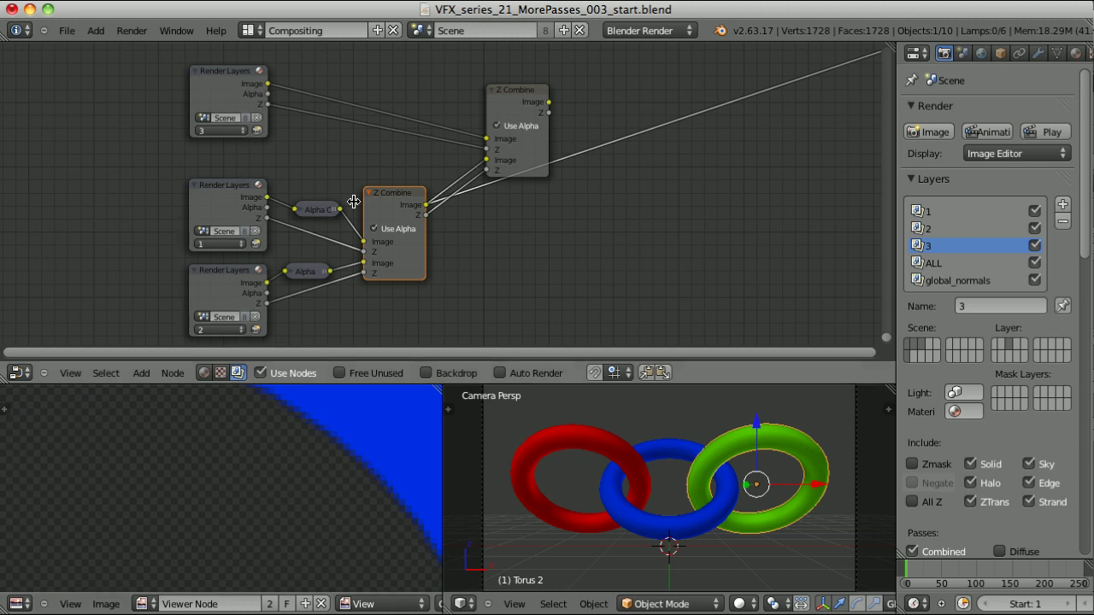
right_click(318, 215)
right_click(310, 272)
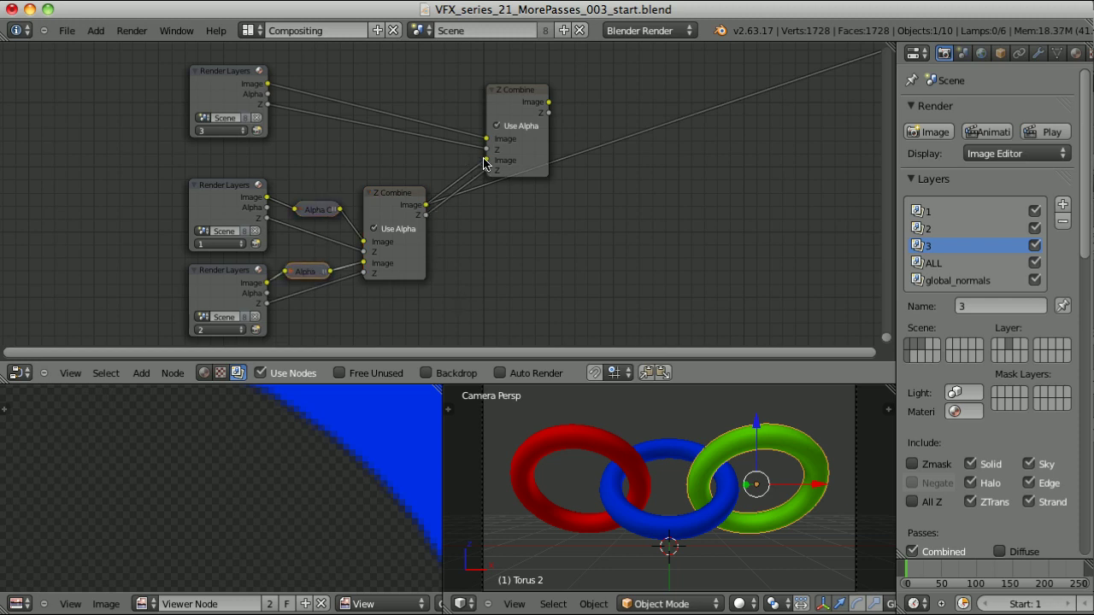
scroll(361, 485, "down", 2)
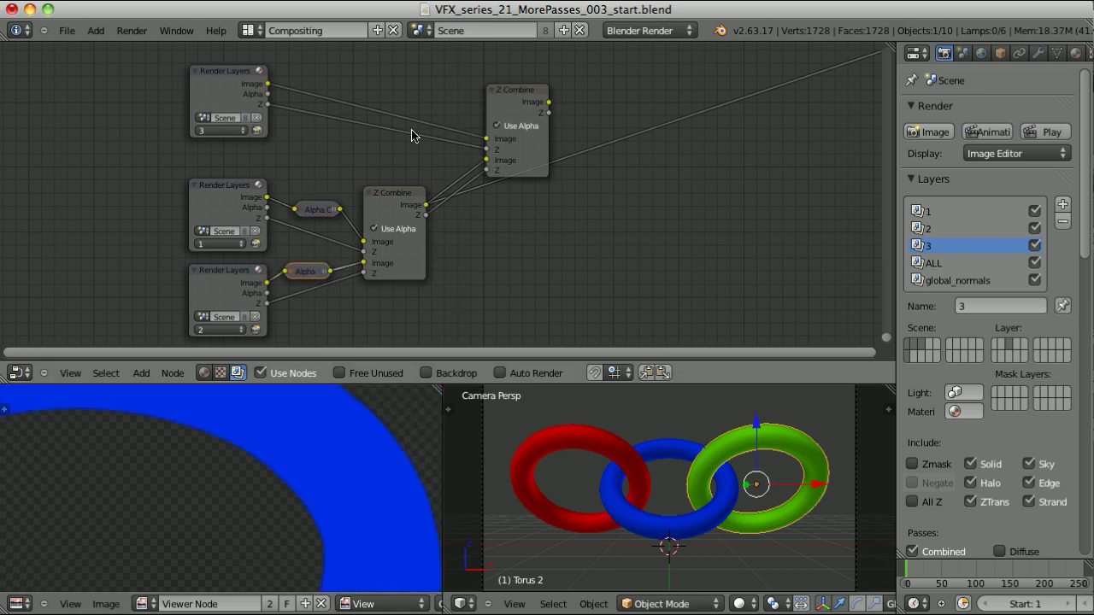
Step: Insert a duplicate Alpha Convert node on layer 3's image link, then view the second Z Combine and inspect the rings enlarged
right_click(325, 208)
key("shift+d")
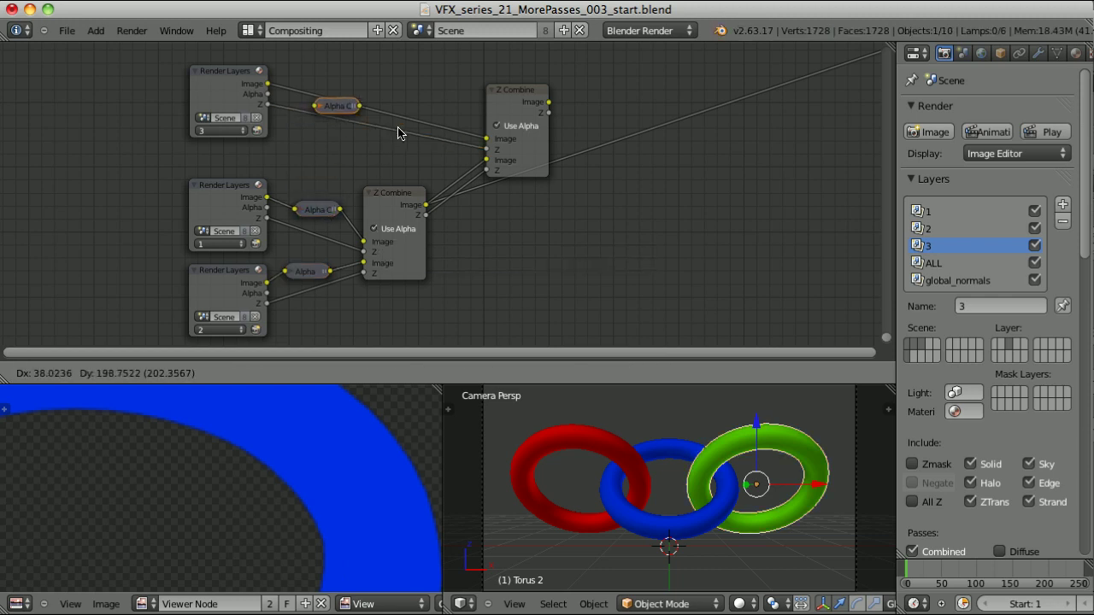
left_click(356, 105)
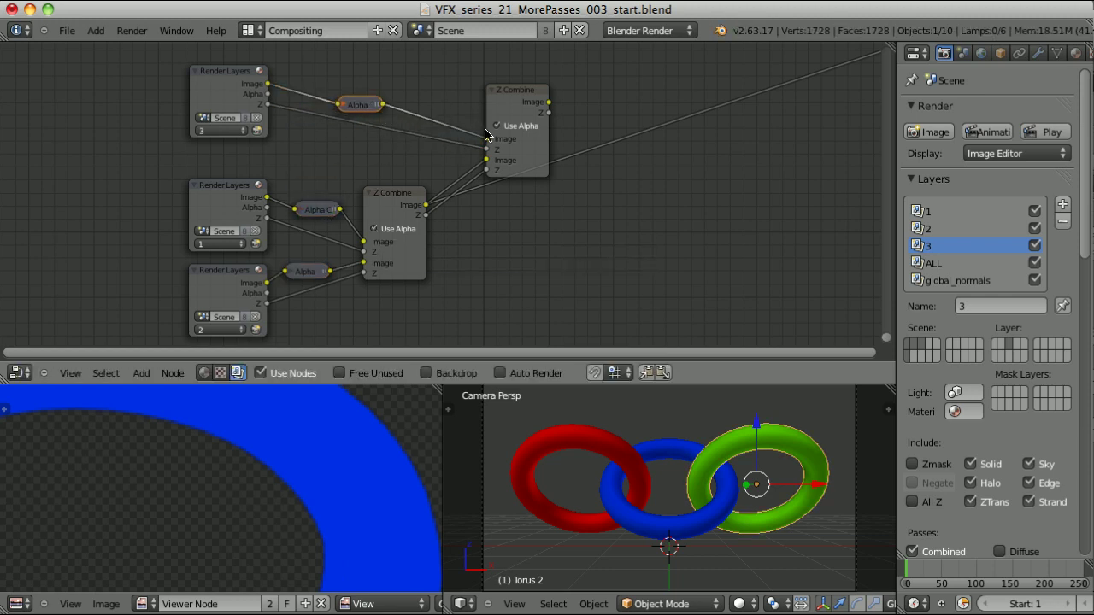
left_click(525, 99, "ctrl+shift")
mouse_move(345, 467)
middle_mouse_down()
mouse_move(362, 476)
mouse_move(352, 481)
middle_mouse_up()
key("ctrl+Up")
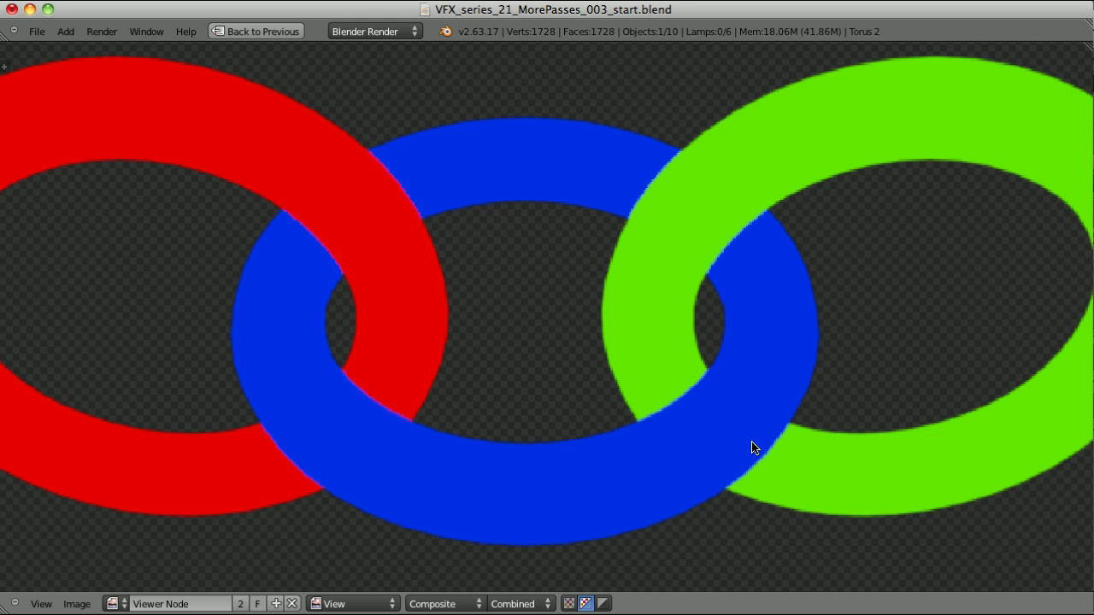
key("ctrl+Up")
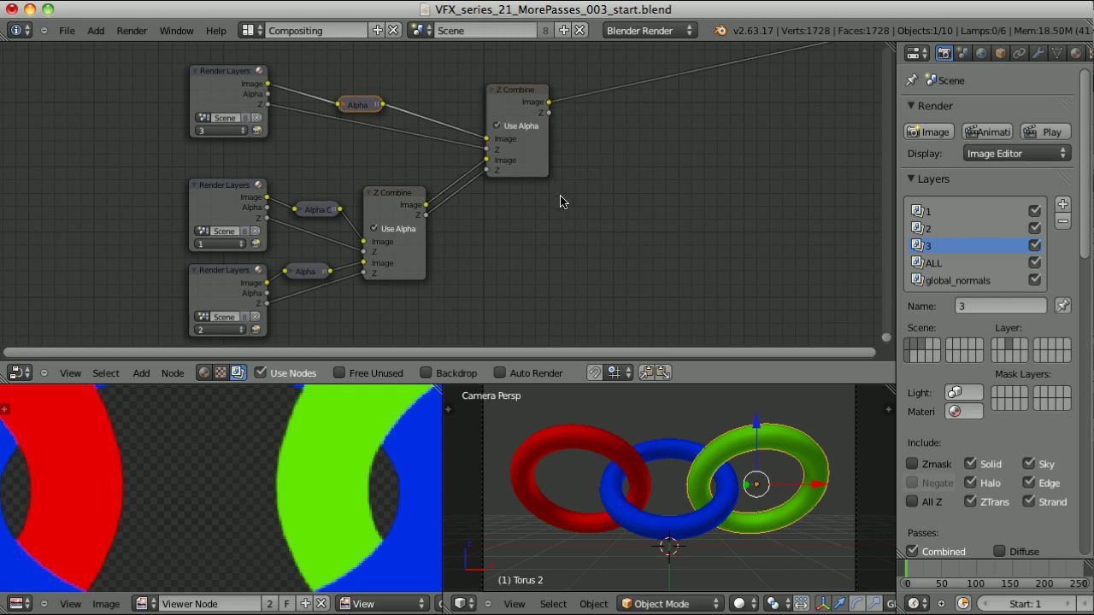
Step: Insert another Alpha Convert duplicate after the second Z Combine, set it to Premul to Key and inspect the result enlarged
key("shift+d")
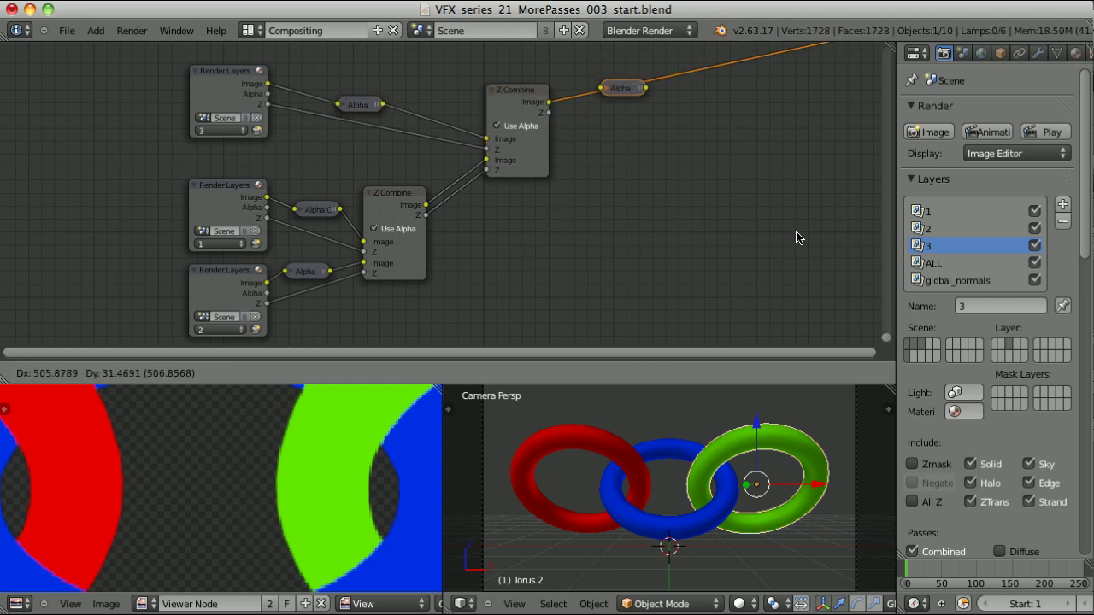
left_click(798, 237)
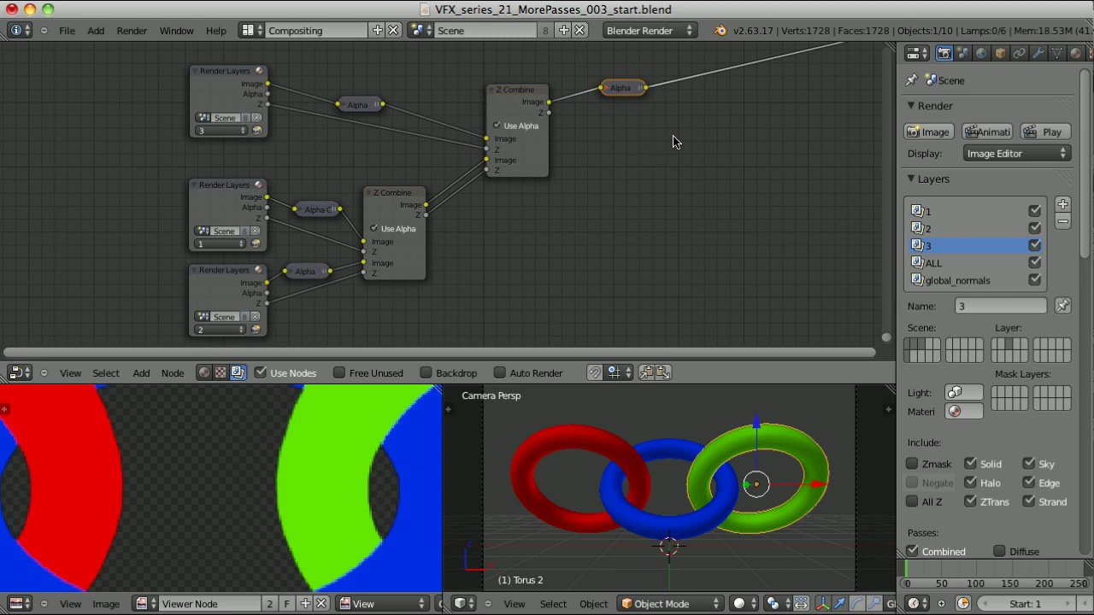
key("h")
left_click(652, 114)
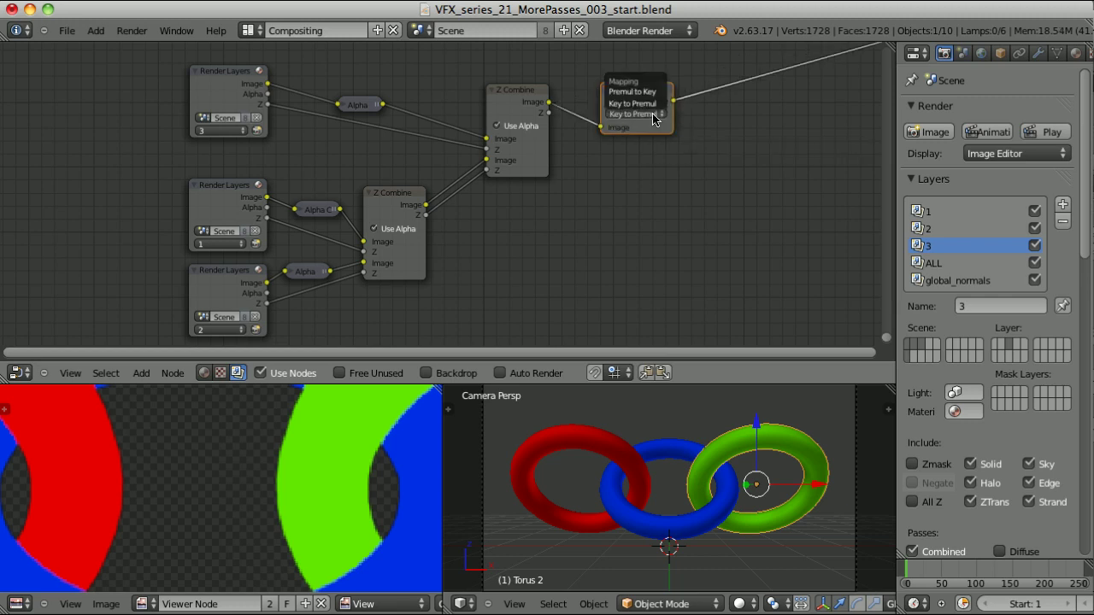
left_click(649, 92)
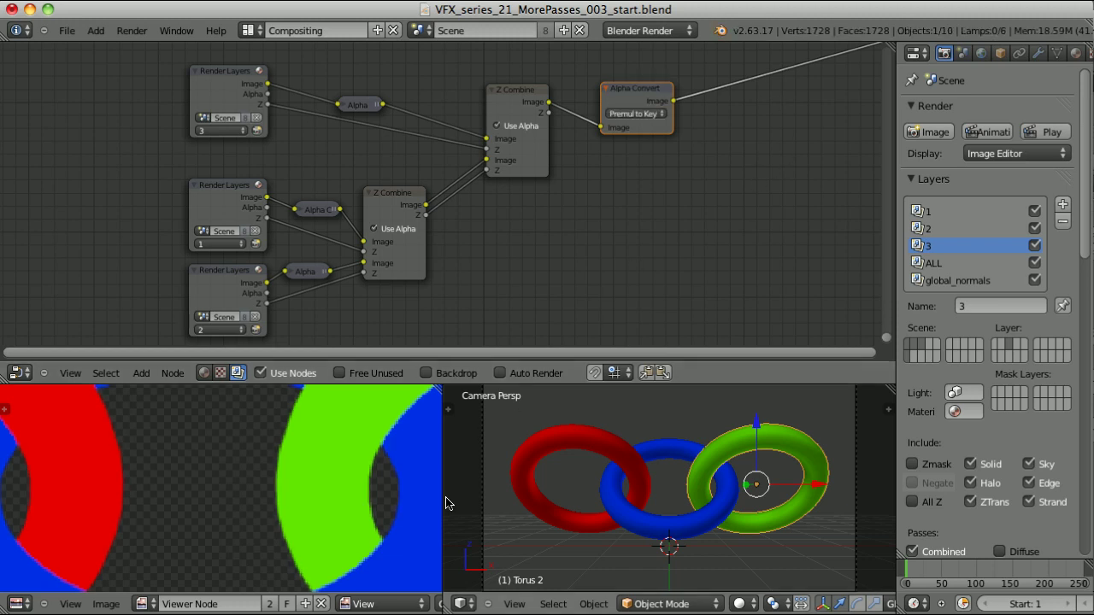
key("ctrl+Up")
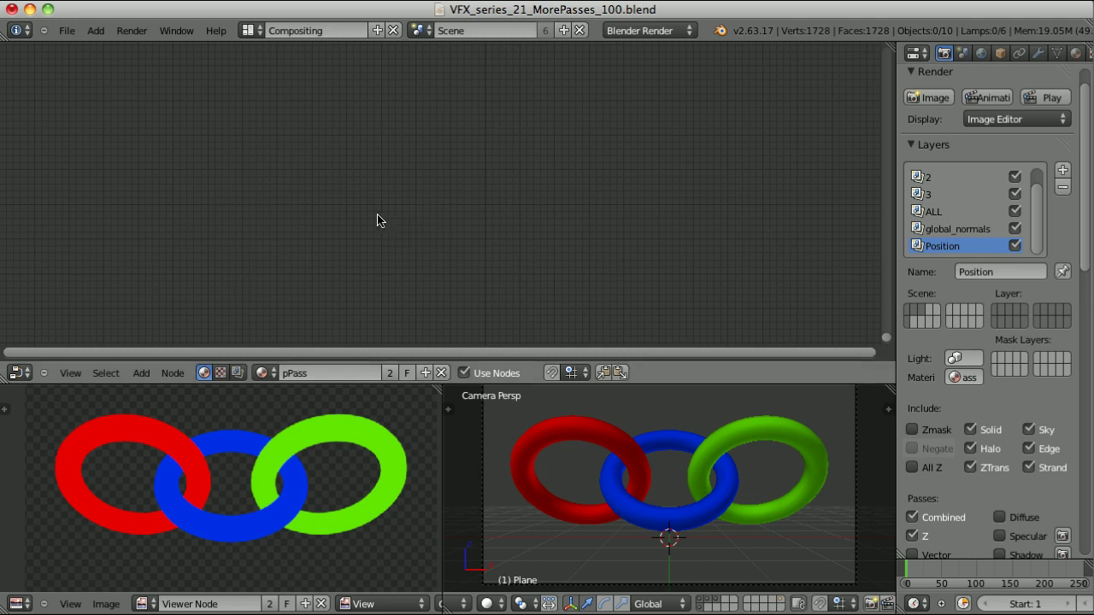
Step: Add a Geometry node to the pPass material's node tree
key("shift+a")
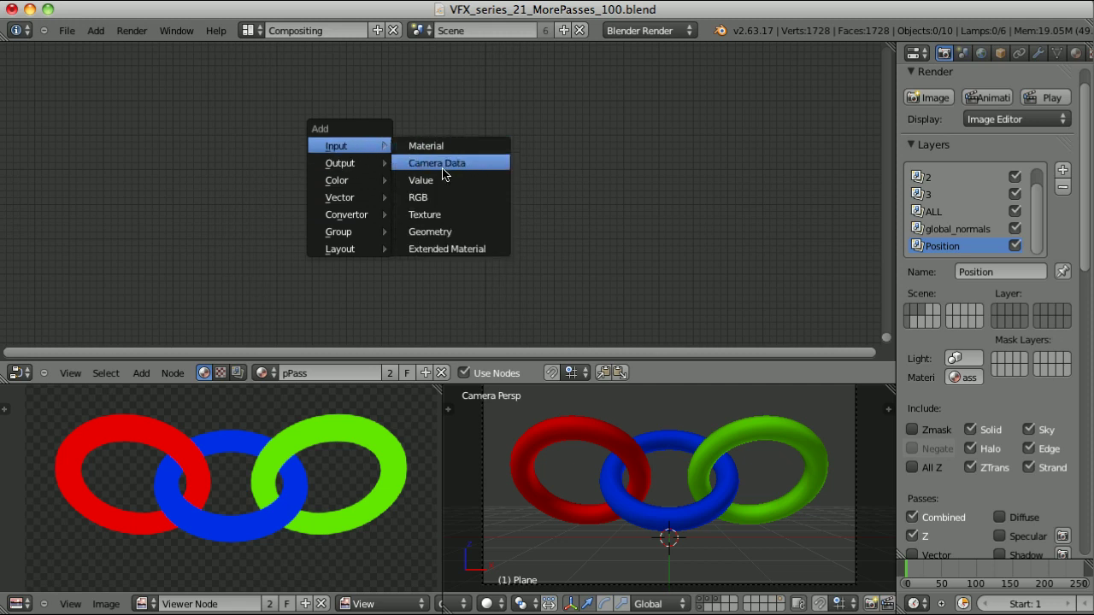
left_click(449, 233)
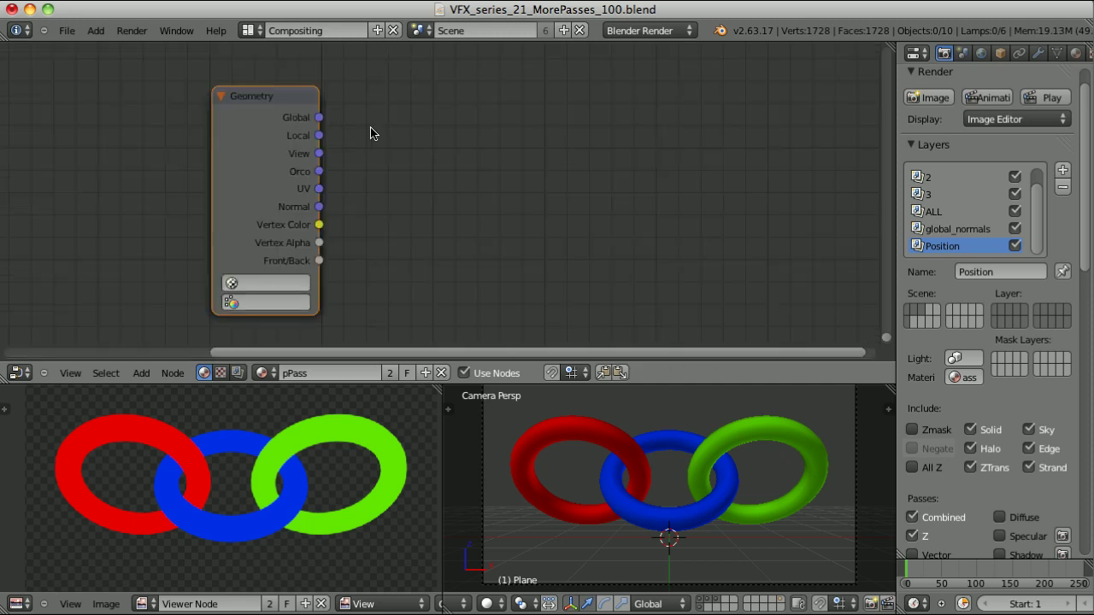
left_click_drag(319, 117, 465, 140)
left_click_drag(465, 139, 513, 188)
Step: Add a Mix node to the pPass material and connect the Geometry node's Global output to Color1
key("shift+a")
mouse_move(449, 208)
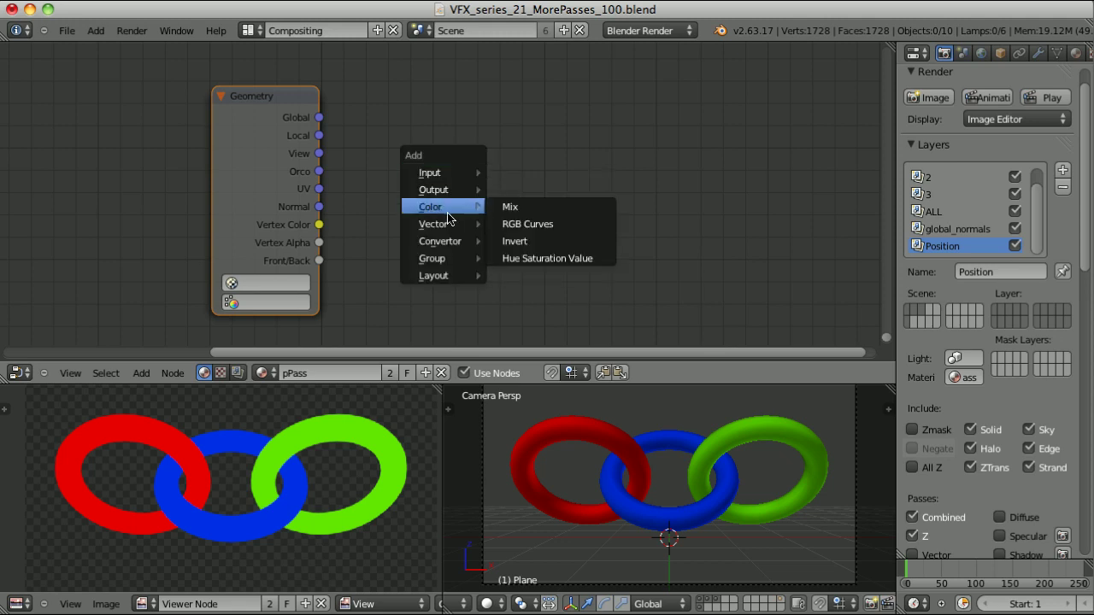
left_click(511, 210)
left_click_drag(319, 117, 512, 265)
left_click_drag(564, 168, 573, 88)
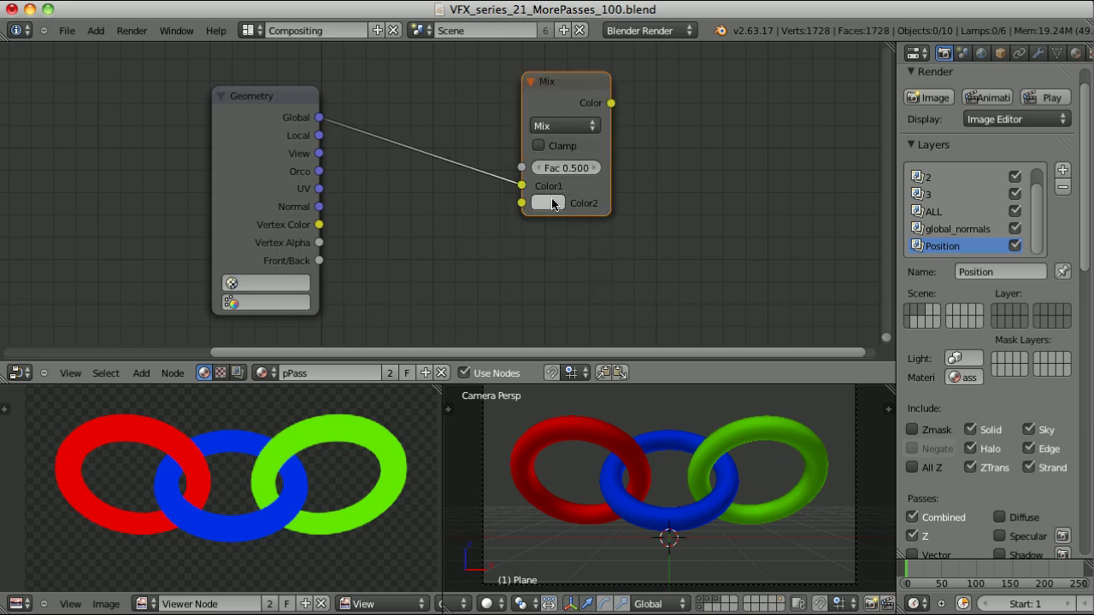
Step: Set the Mix node's Color2 to 1000 for R, G and B, and connect its Color output to the Output node
left_click(549, 204)
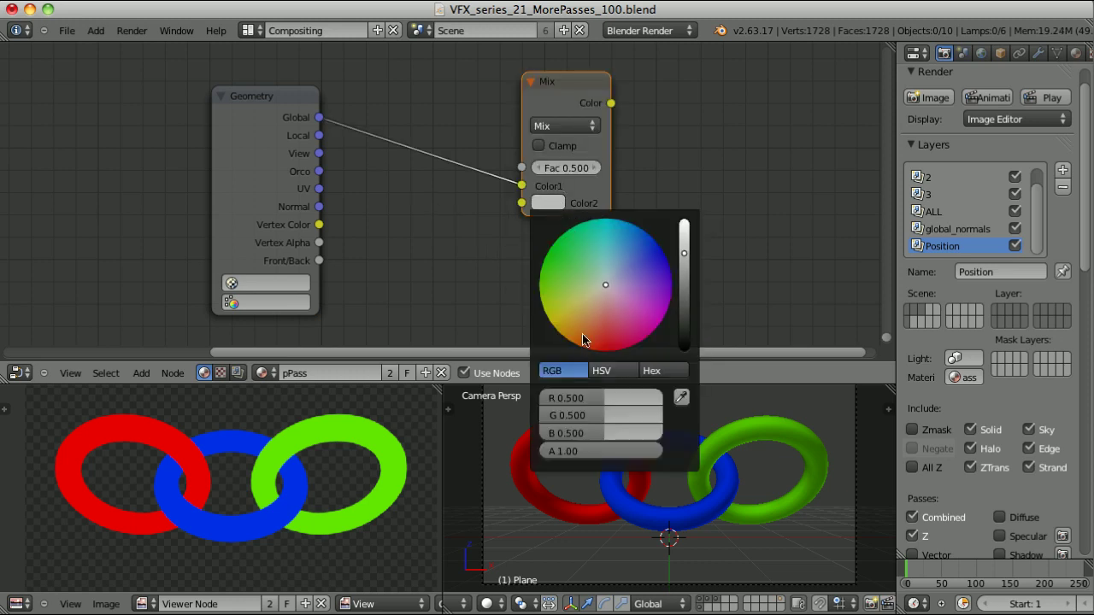
left_click(587, 398)
type("1000")
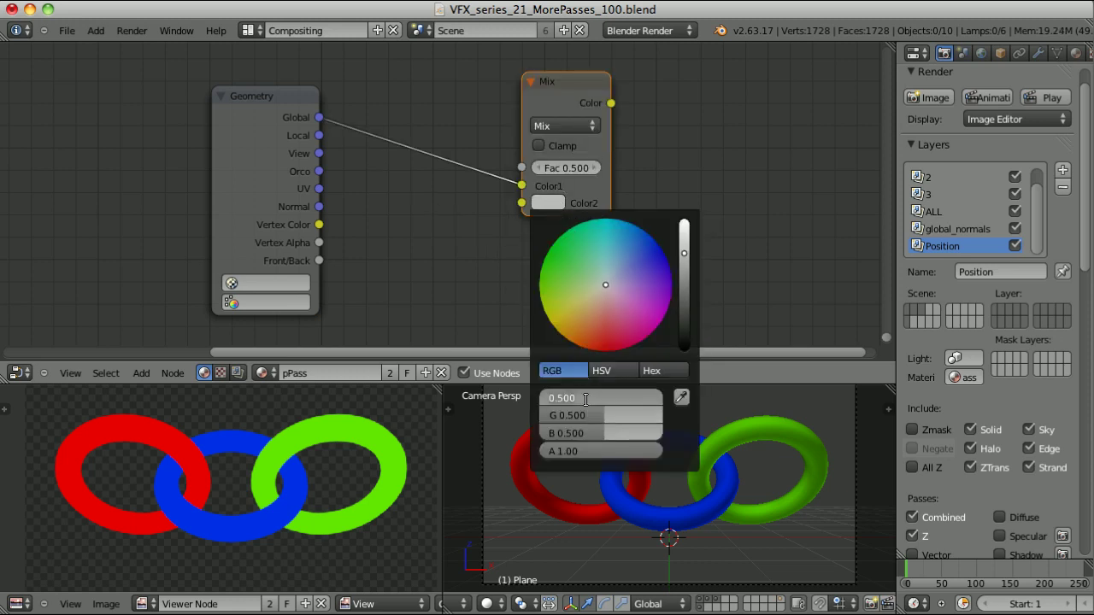
key("Tab")
type("1000")
key("Tab")
type("1000")
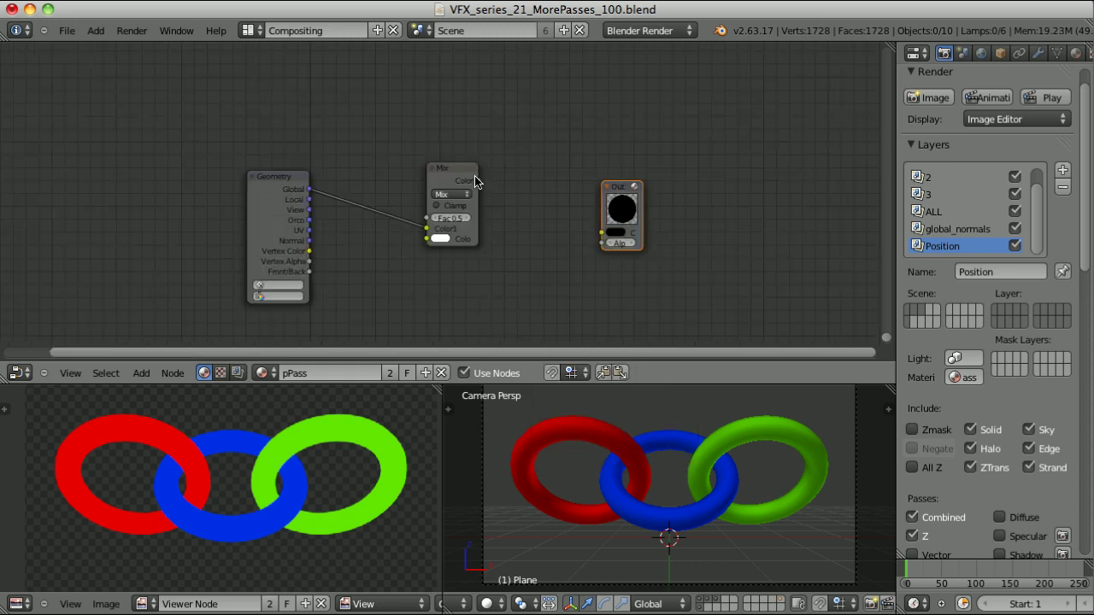
left_click_drag(476, 182, 603, 232)
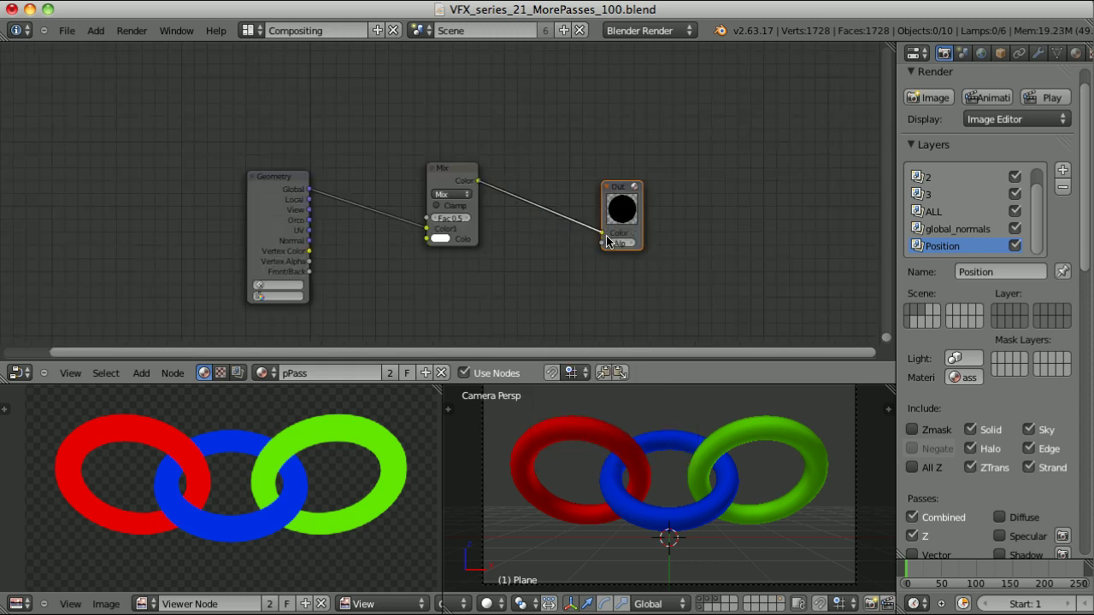
key("Home")
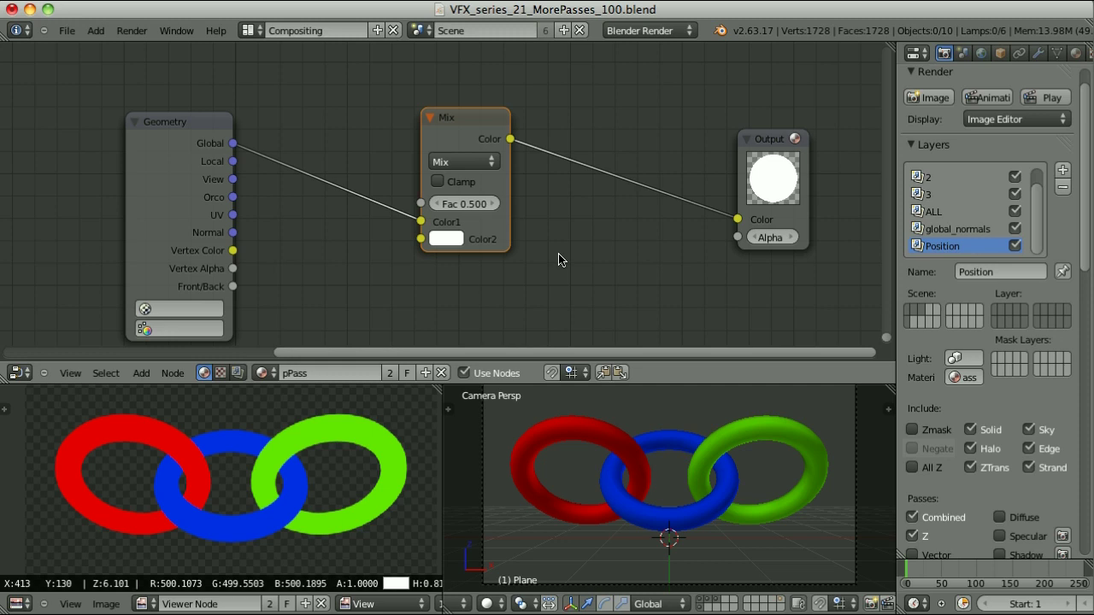
Step: Set the Mix node's factor to 1 and its blend type to Add
left_click(473, 203)
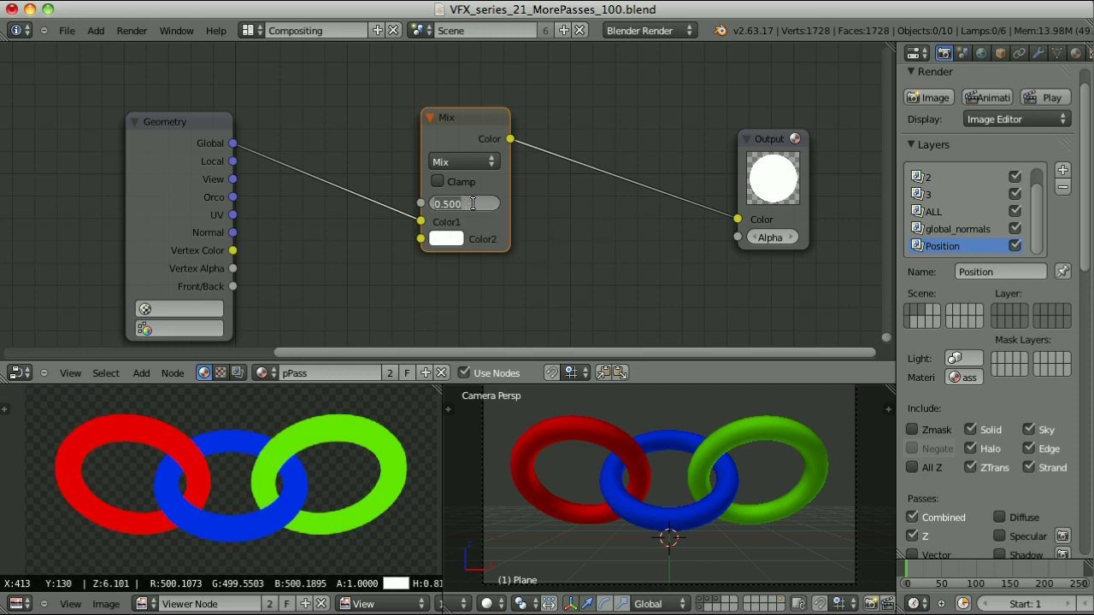
type("1")
key("Return")
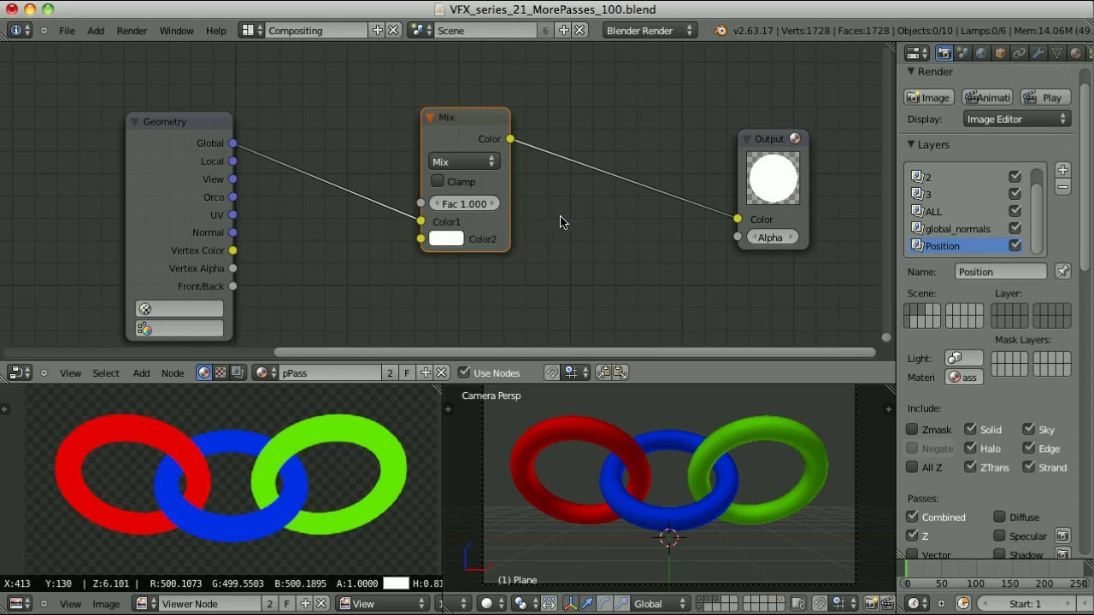
left_click(477, 162)
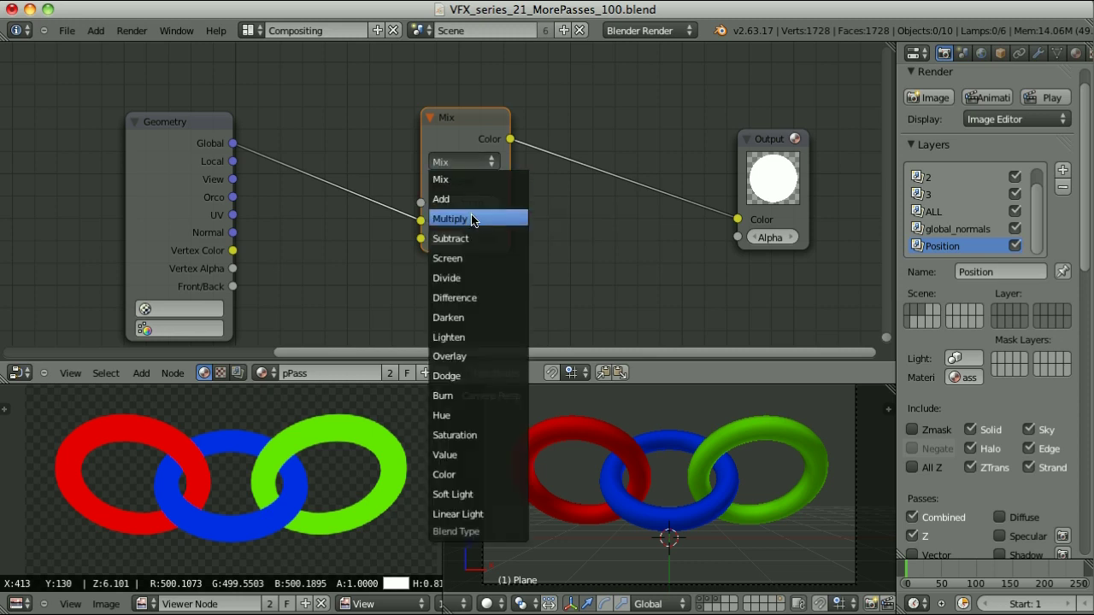
left_click(449, 198)
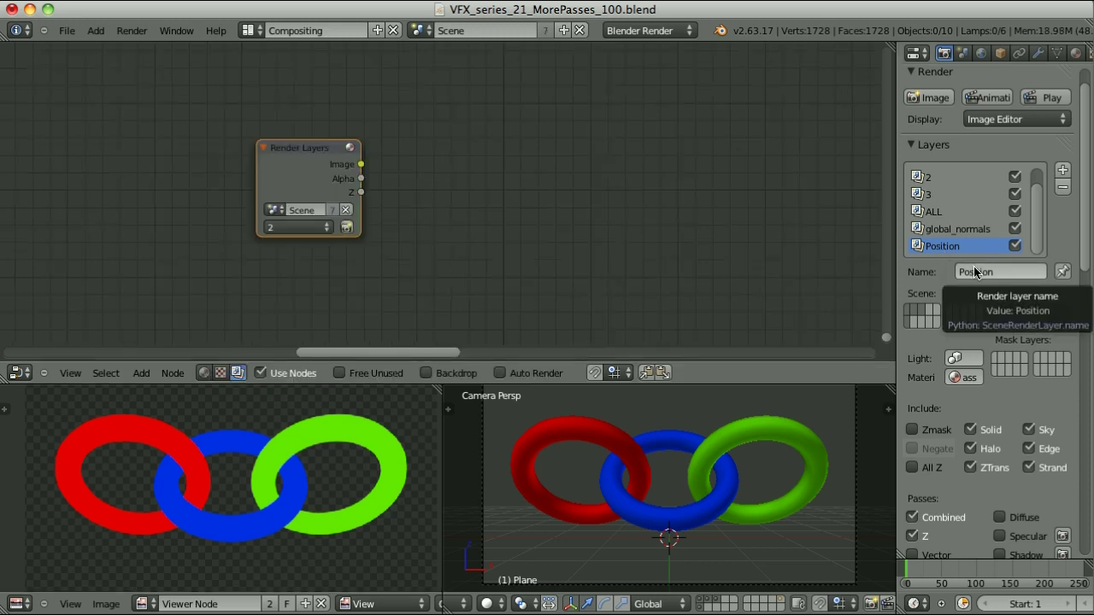
Step: Choose pPass as the Position layer's material override and set the compositor's Render Layers node to Position
left_click(954, 378)
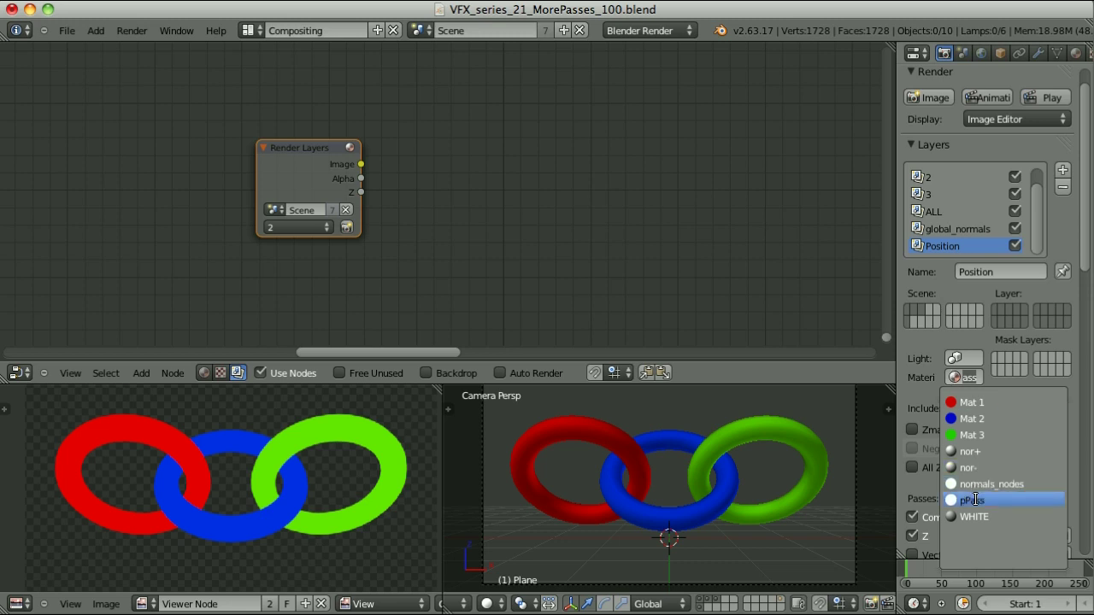
left_click(975, 499)
left_click(304, 228)
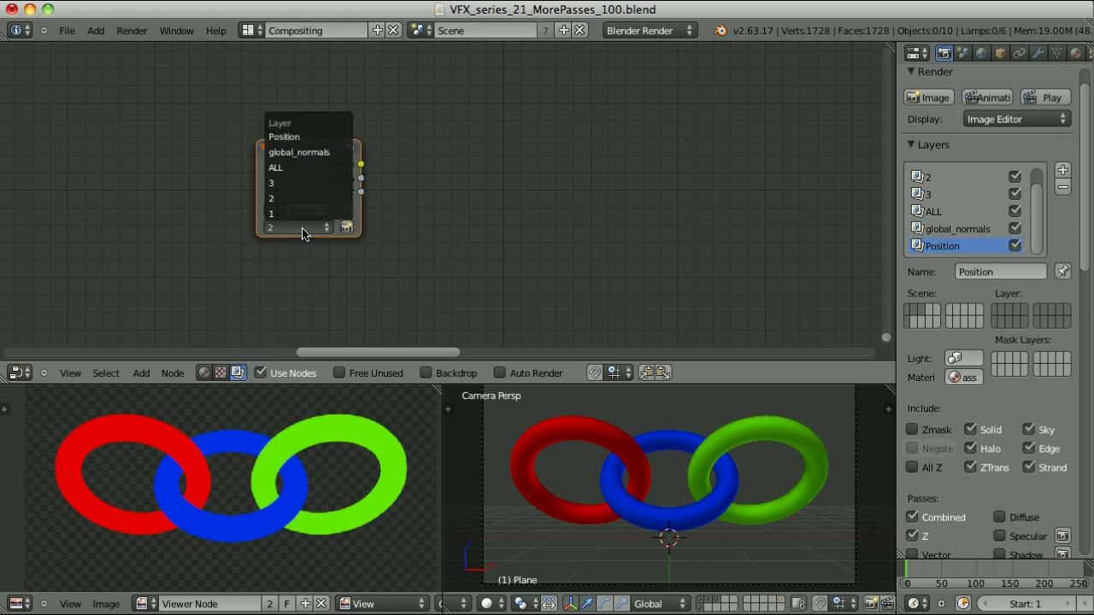
left_click(310, 138)
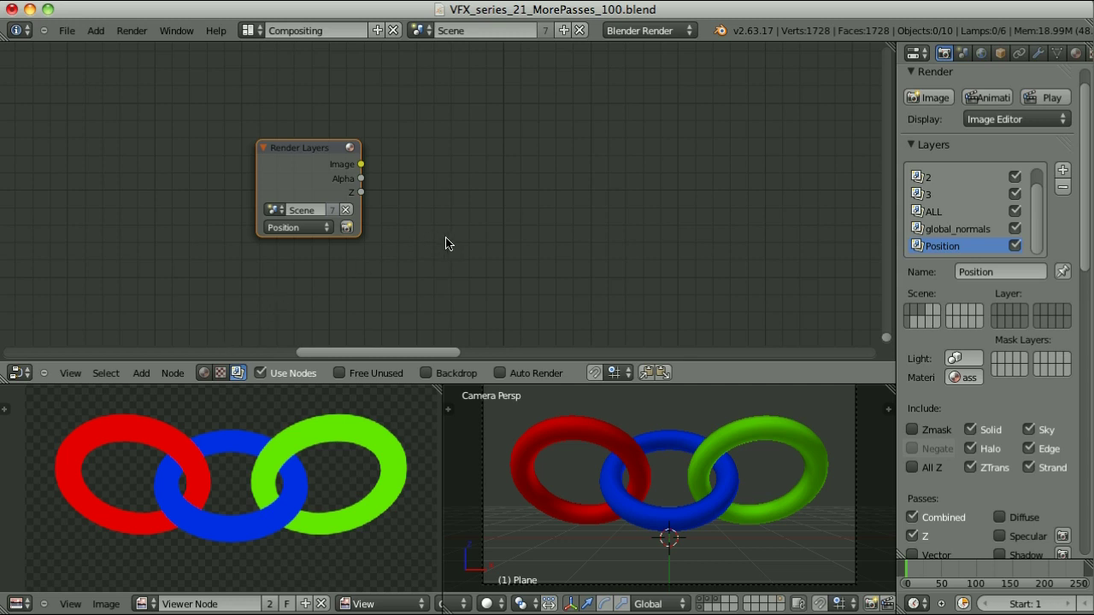
Step: Add a Mix node in the compositor, set it to Subtract and connect the Position layer's Image to its first Image input
key("shift+a")
mouse_move(485, 172)
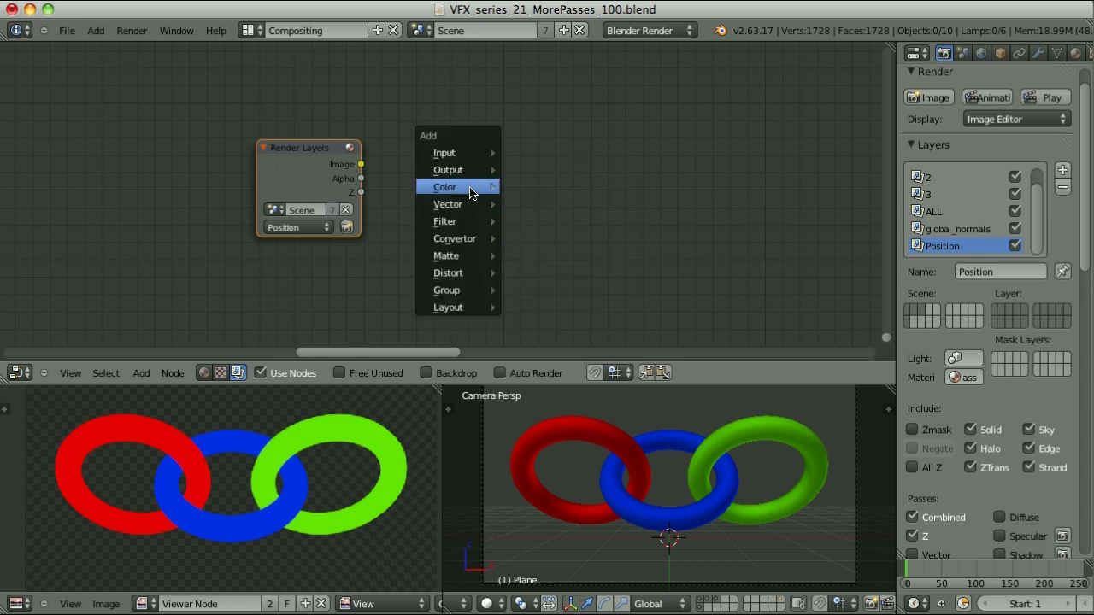
left_click(537, 187)
left_click(571, 209)
left_click(567, 268)
left_click_drag(360, 164, 490, 182)
Step: Set the Subtract node's second Image color to 1000 for R, G and B
left_click(509, 196)
left_click(553, 348)
type("1000")
key("Tab")
type("1000")
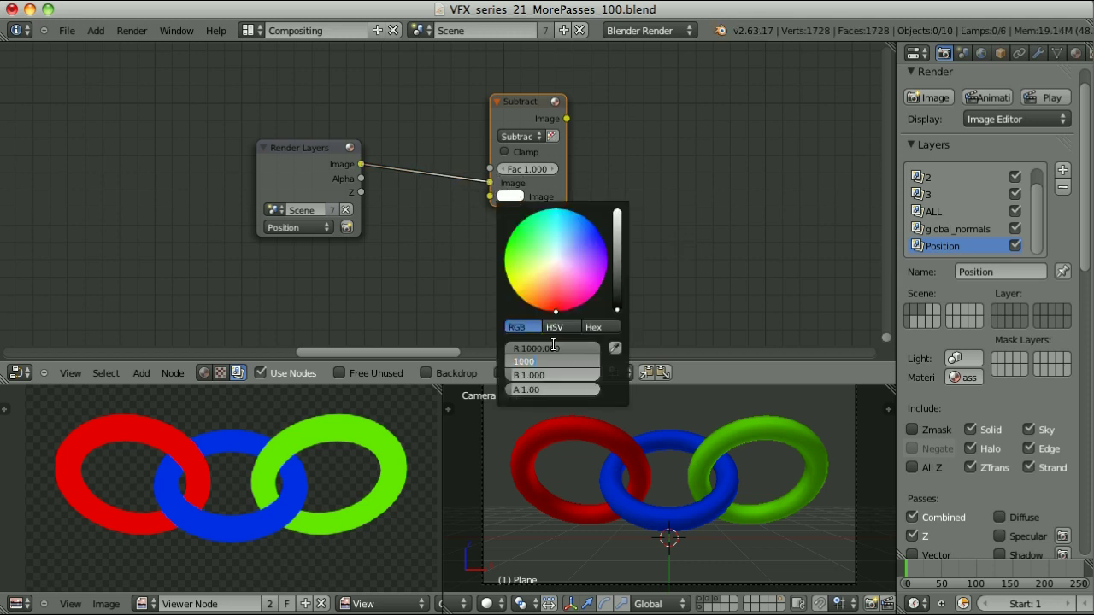
key("Tab")
type("1.000")
key("Return")
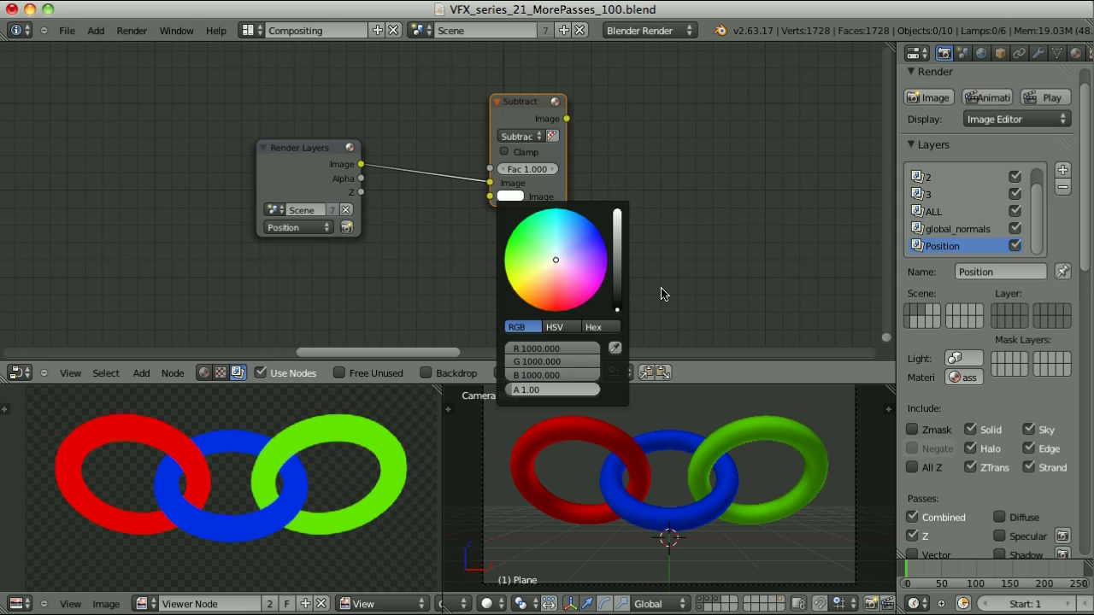
Step: Show the Subtract node in the Viewer and sample the position values across the green ring's area
left_click(536, 108, "ctrl+shift")
left_click_drag(335, 437, 390, 477)
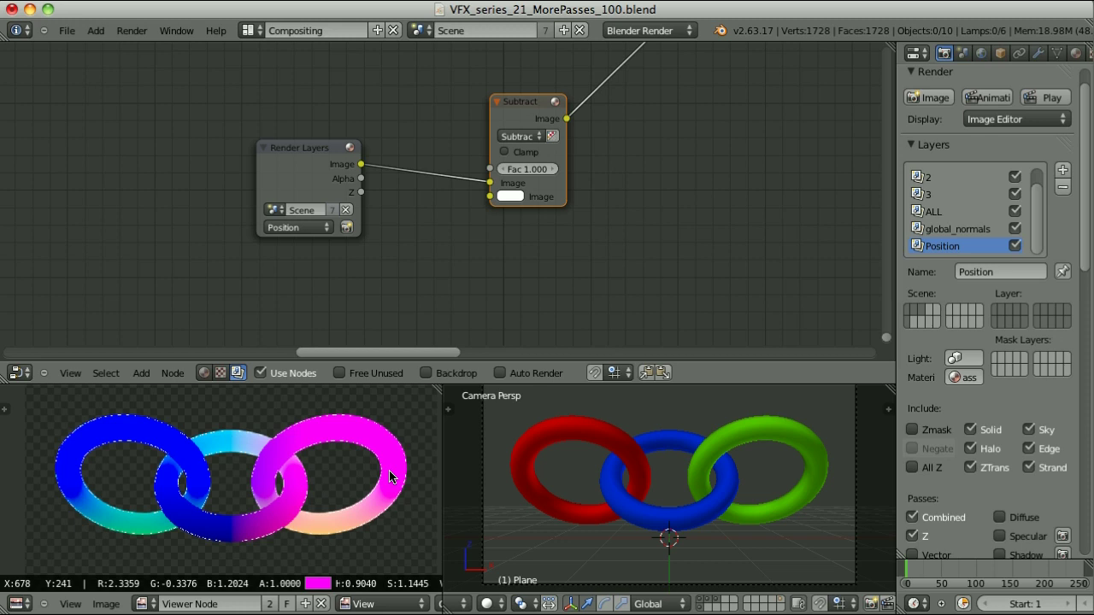
left_click_drag(390, 477, 352, 517)
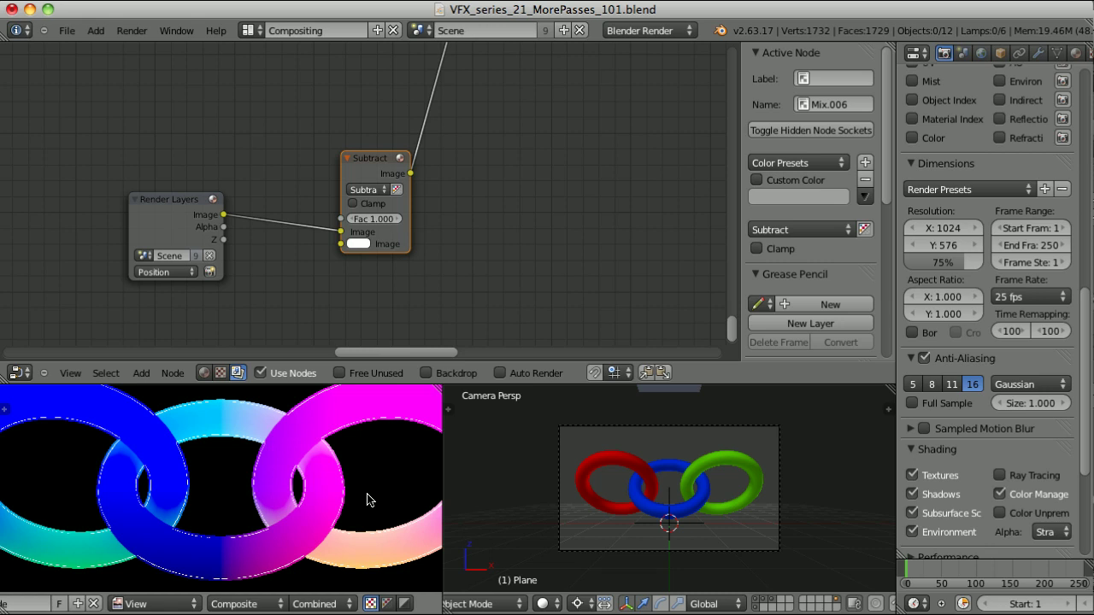
Step: Zoom in on the rings in the position pass and sample pixel values along their edges and the background
scroll(338, 496, "up", 4)
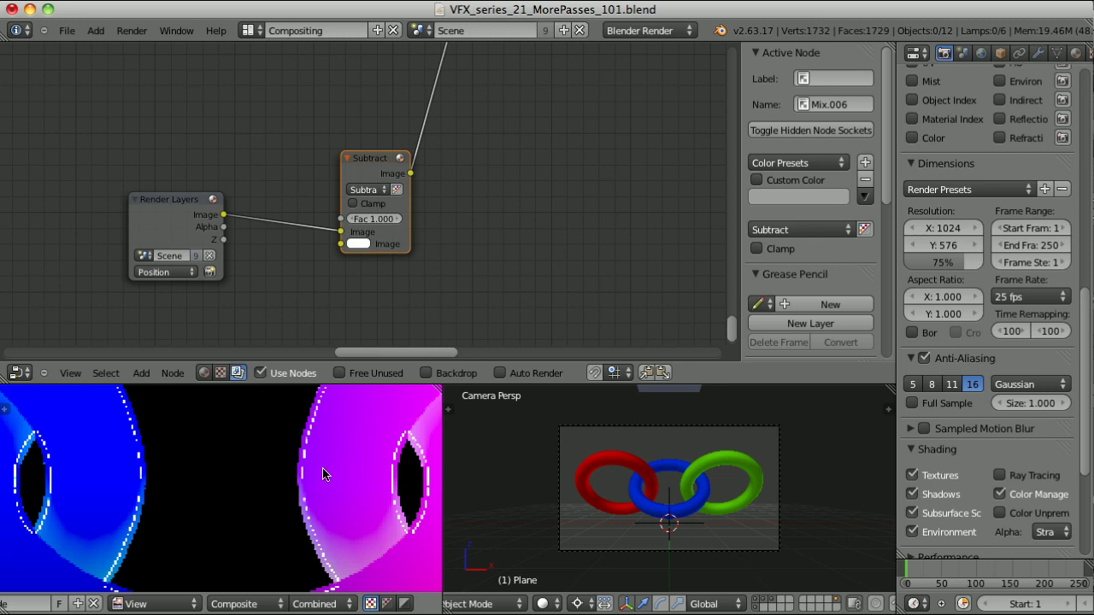
left_click(275, 471)
left_click_drag(274, 471, 302, 483)
scroll(299, 459, "up", 4)
left_click_drag(419, 461, 418, 466)
scroll(332, 480, "down", 3)
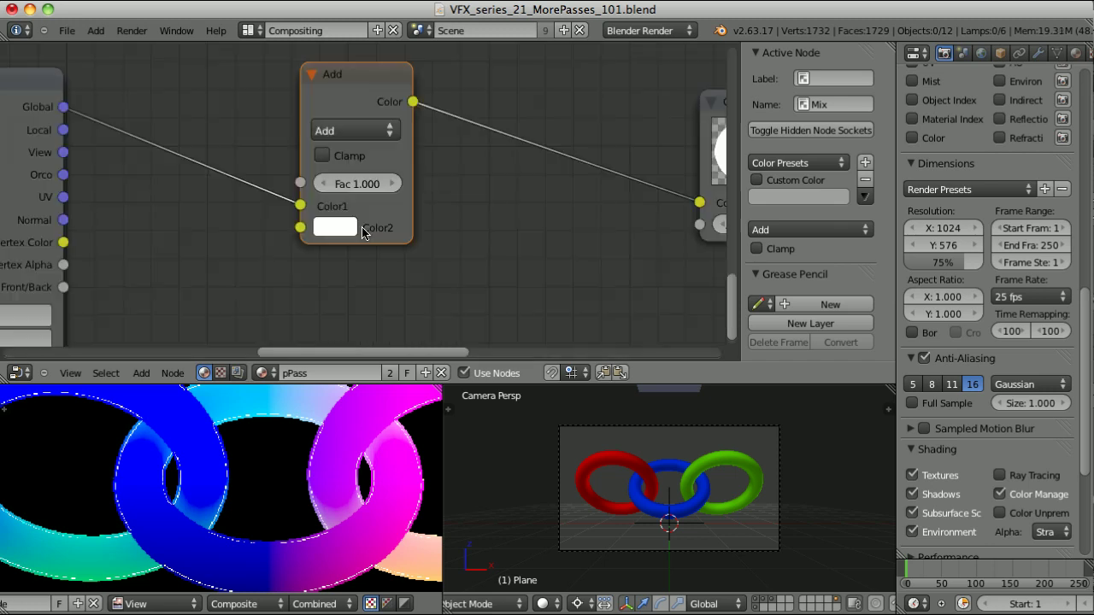
Step: Set the Add node's Color2 in the pPass material to 4 for R, G and B
left_click(342, 229)
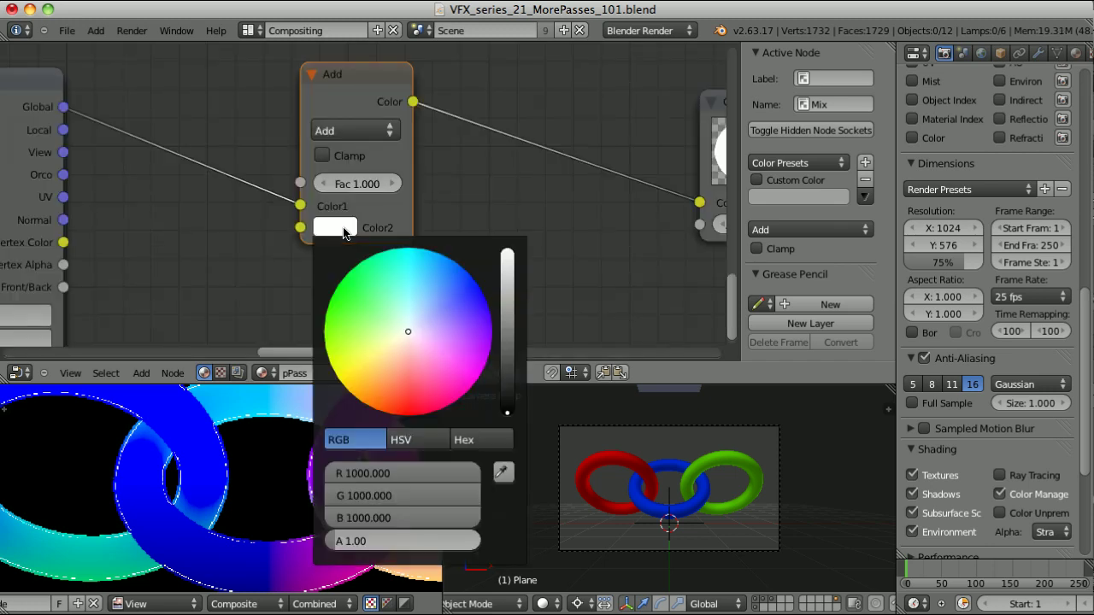
left_click(375, 473)
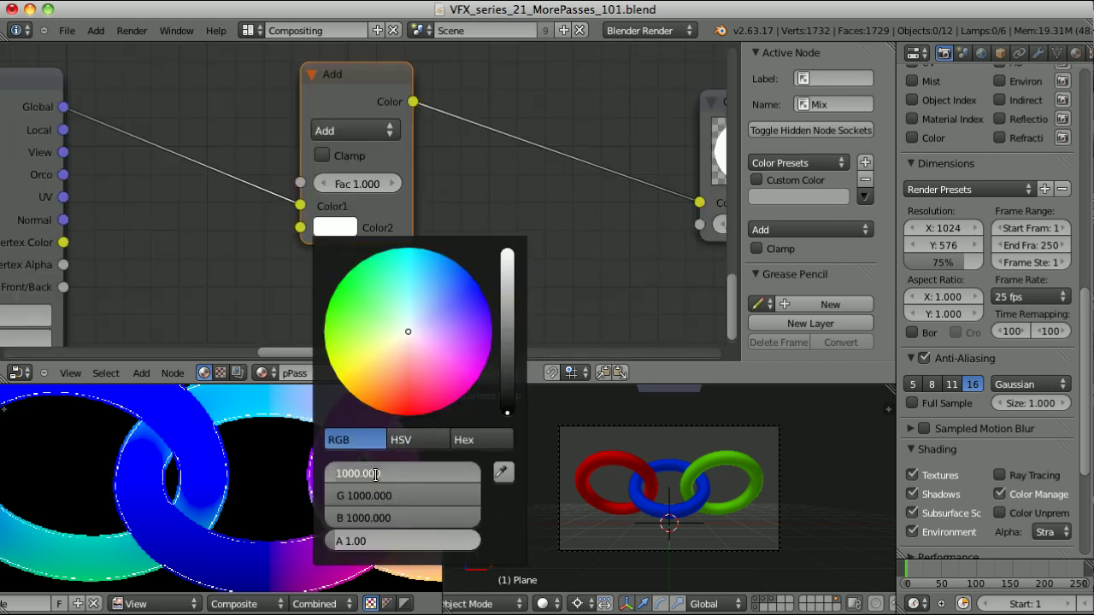
type("4")
key("Tab")
type("4")
key("Tab")
type("4")
key("Return")
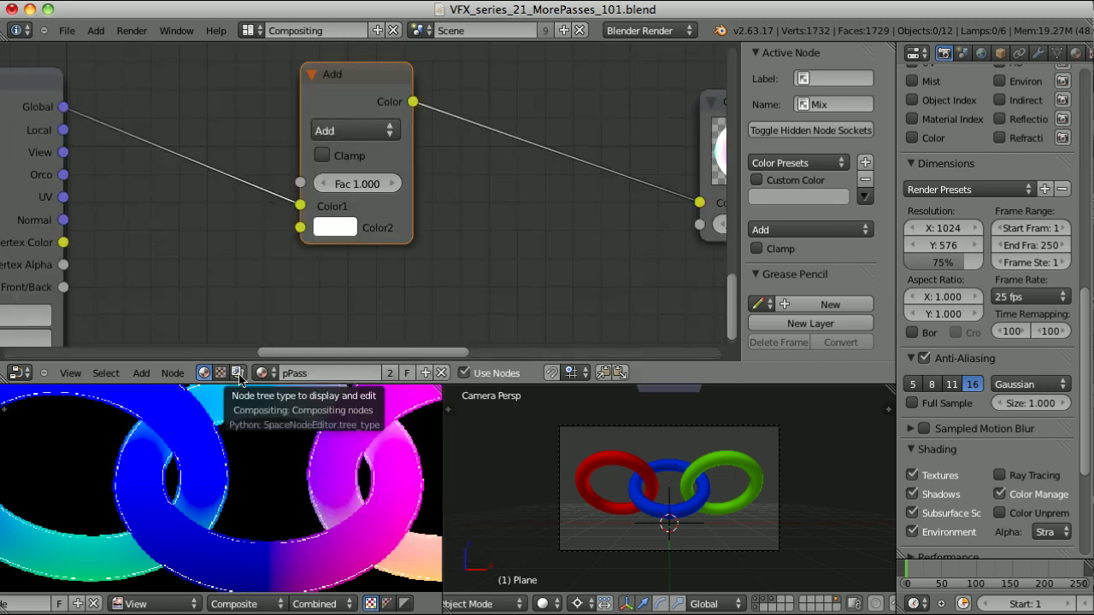
Step: Return to the compositing nodes, set the Subtract node's second Image color channels to 4, and re-render the scene
left_click(238, 373)
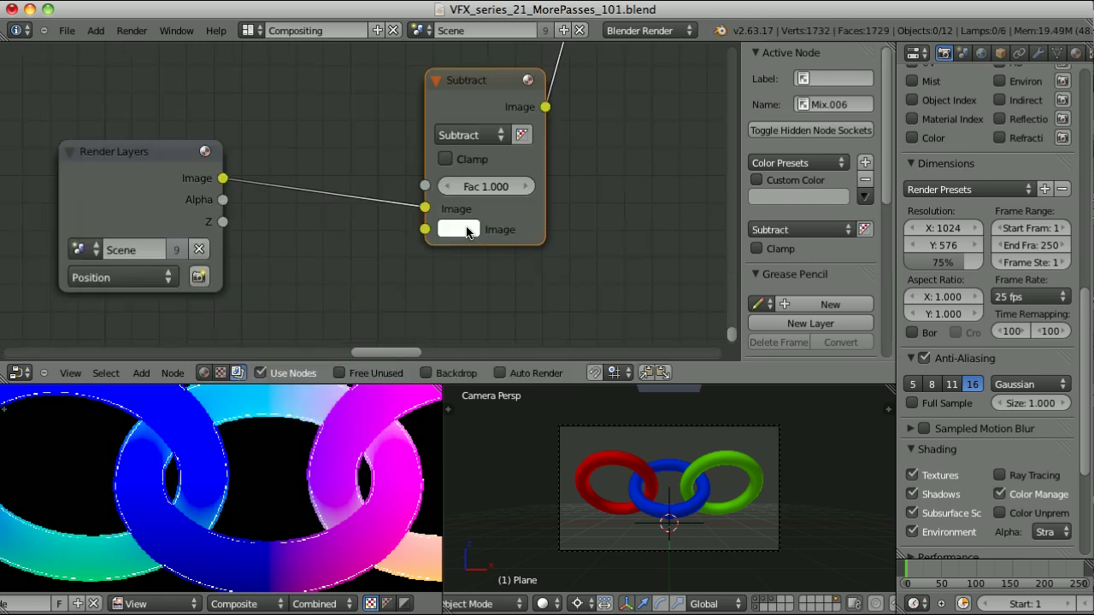
left_click(466, 229)
left_click(494, 468)
type("4")
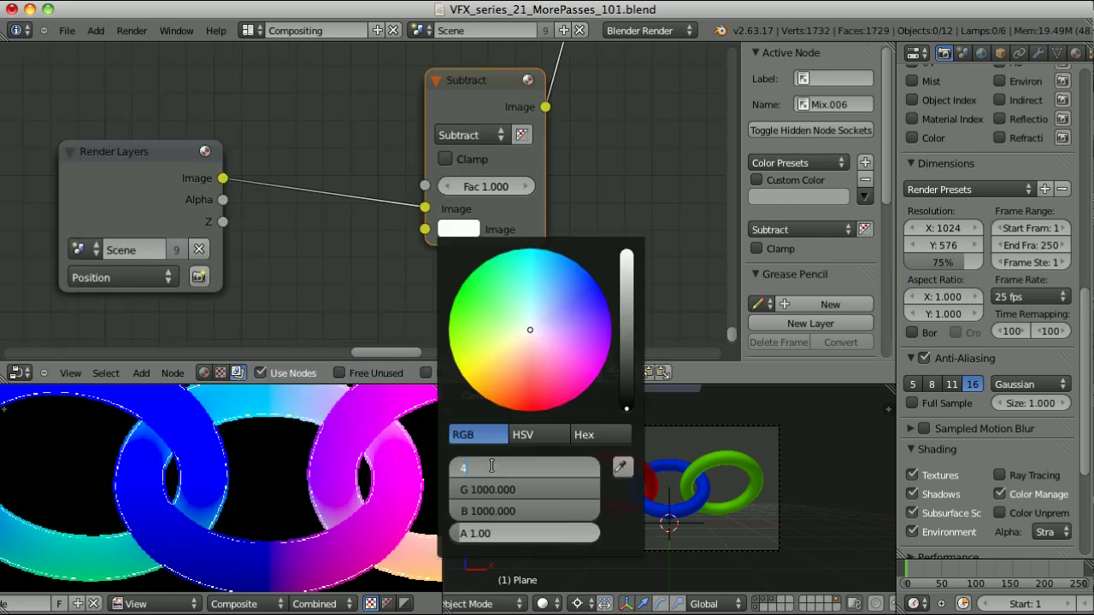
key("Tab")
type("4")
key("Tab")
key("Return")
key("F12")
key("Escape")
Step: Review the scanner example's node setup, scrub through its frames, and play the rendered scanner image sequence
scroll(271, 507, "up", 3)
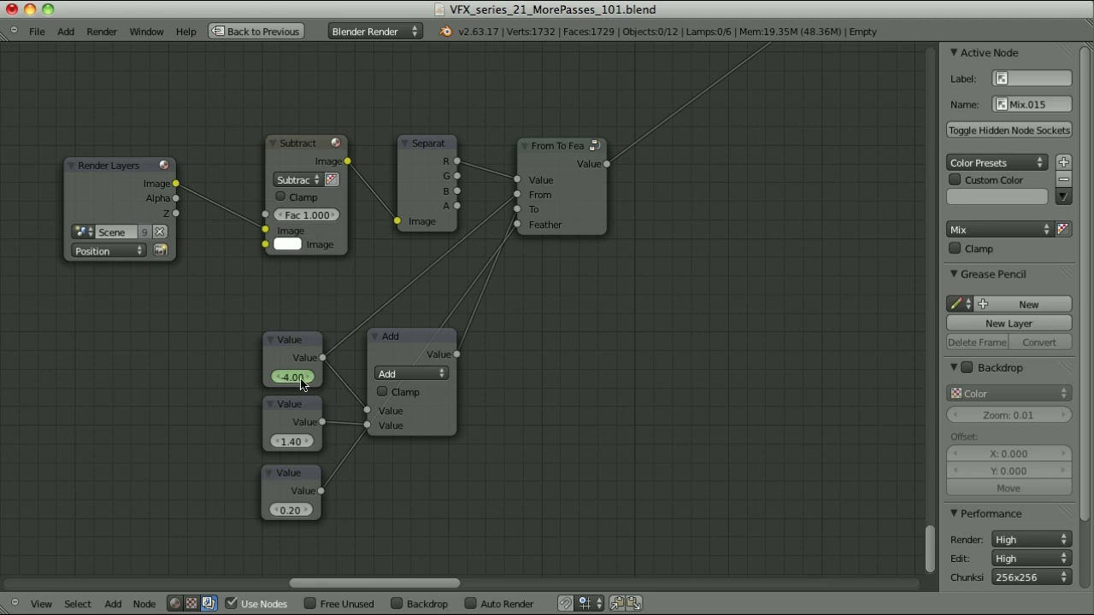
key("ctrl+Up")
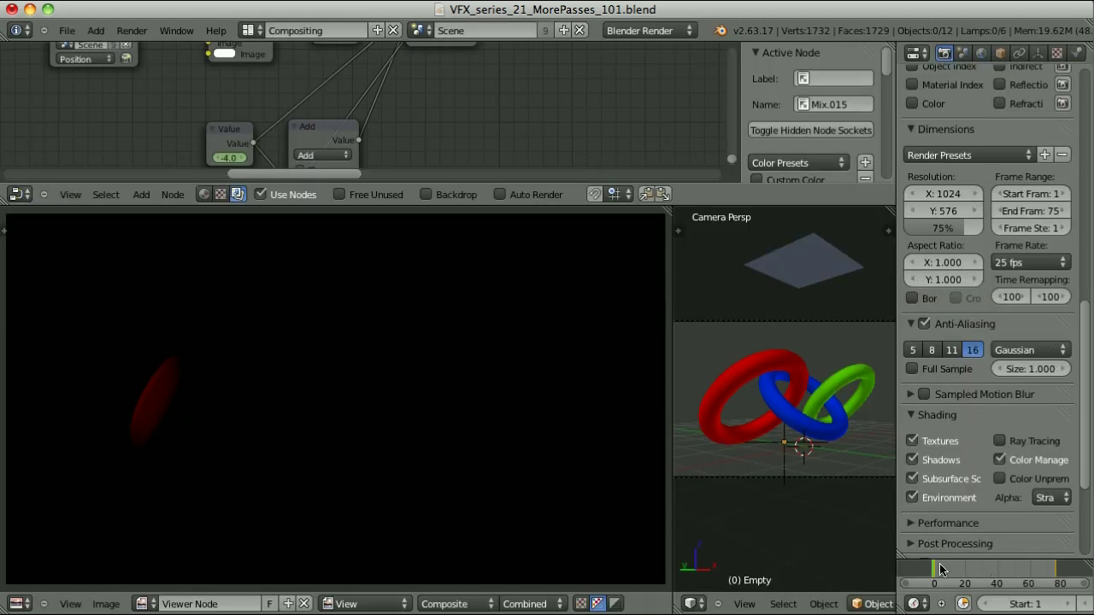
left_click_drag(935, 571, 983, 571)
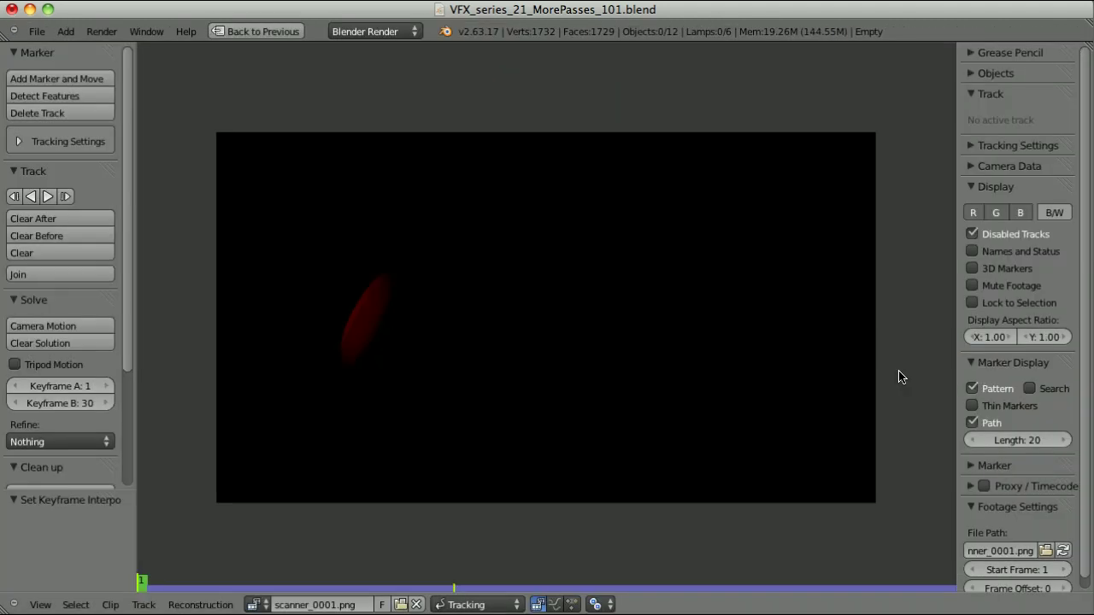
key("alt+a")
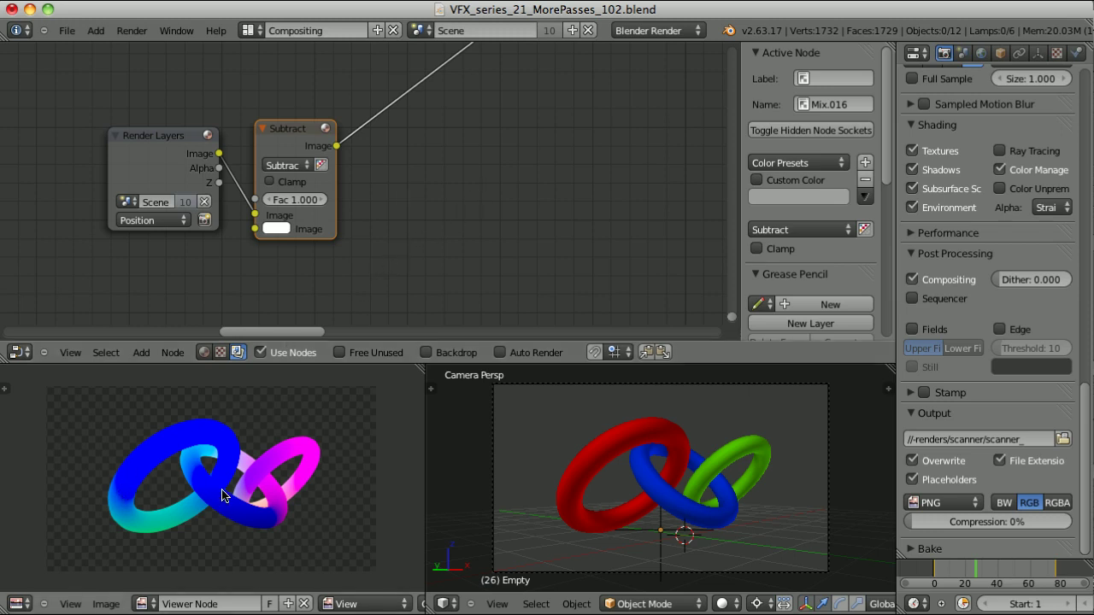
Step: Insert a Separate RGBA node after the Position layer's Subtract node and sample the R channel's values in the Viewer image
key("shift+a")
mouse_move(397, 246)
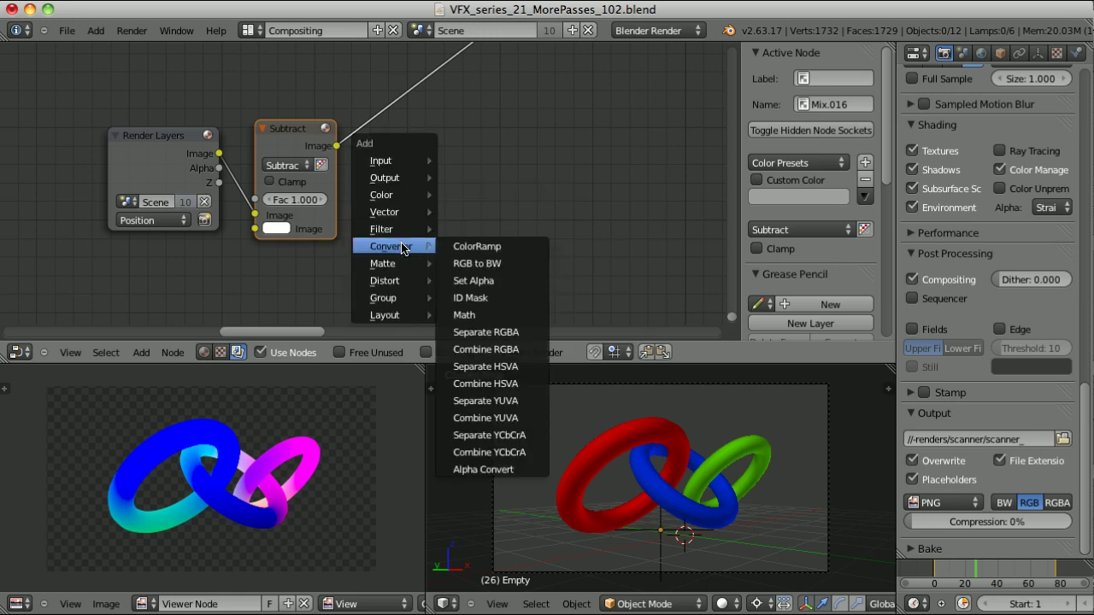
left_click(510, 333)
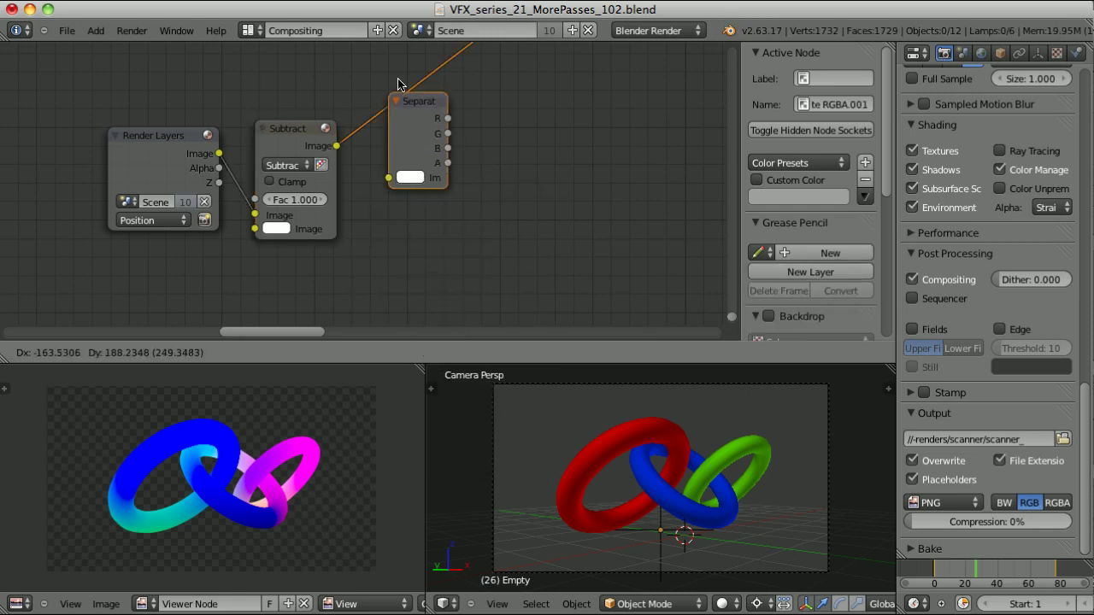
left_click(393, 188)
left_click_drag(213, 496, 199, 514)
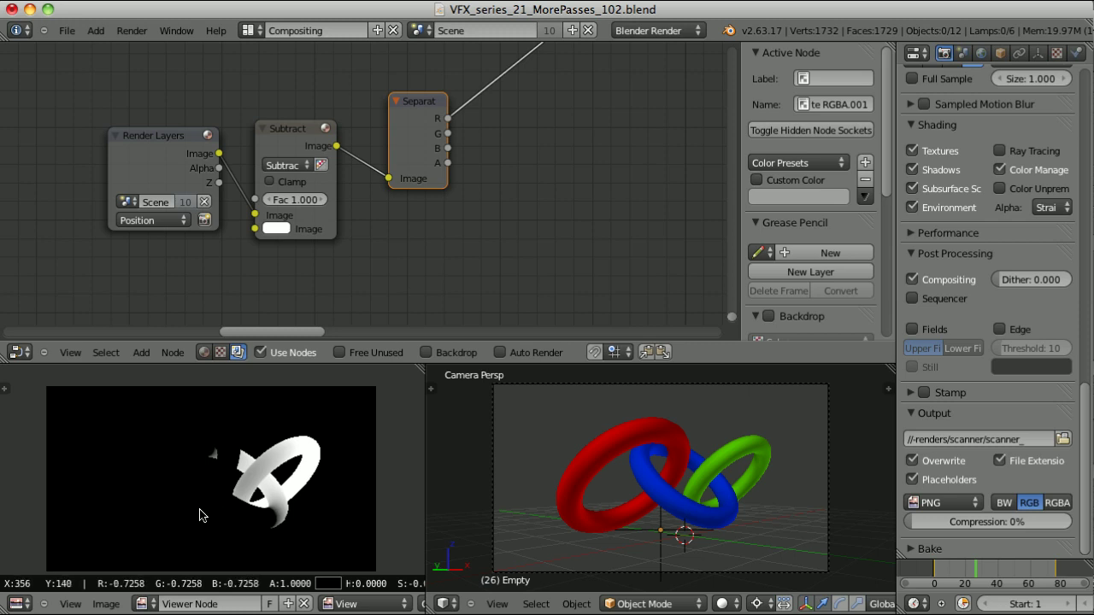
left_click_drag(201, 514, 201, 515)
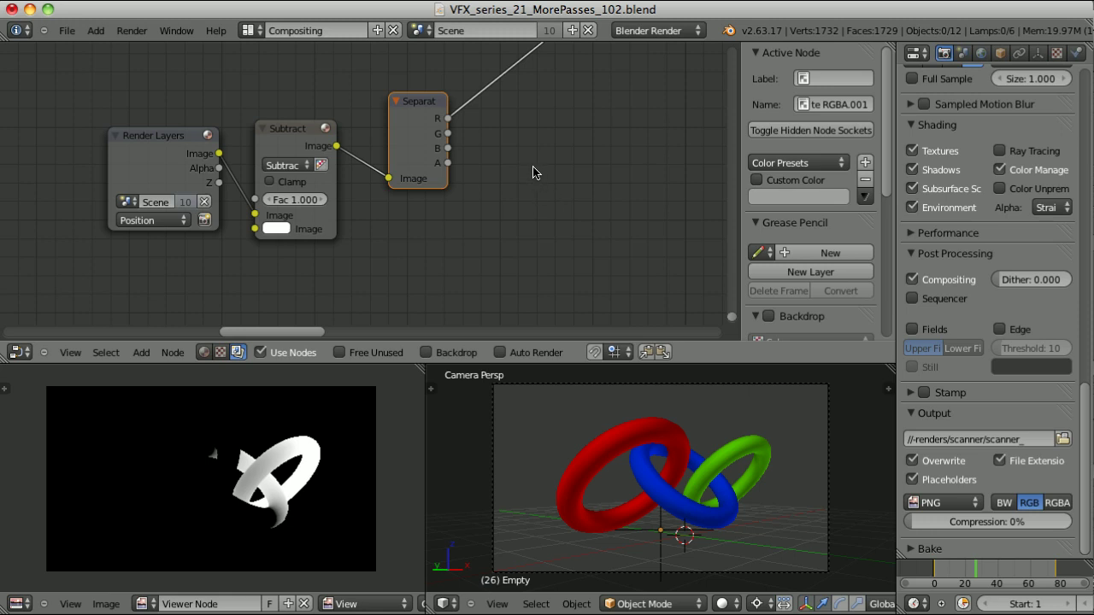
Step: Add the From To Feather group node, connect the Separate RGBA node's R output to its Value input, and show it in the Viewer
key("shift+a")
mouse_move(505, 220)
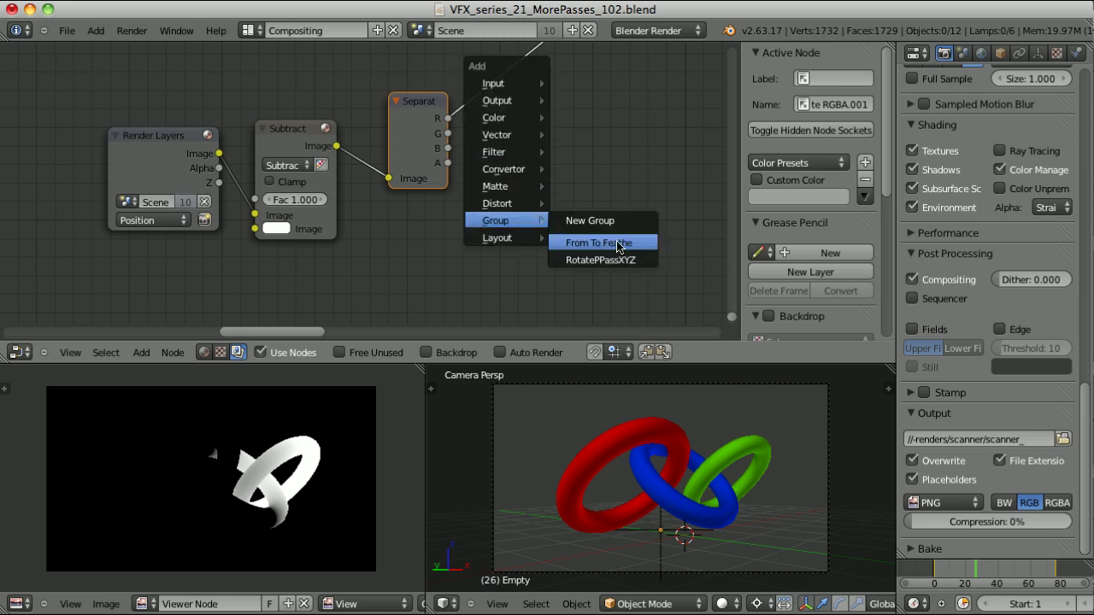
left_click(618, 243)
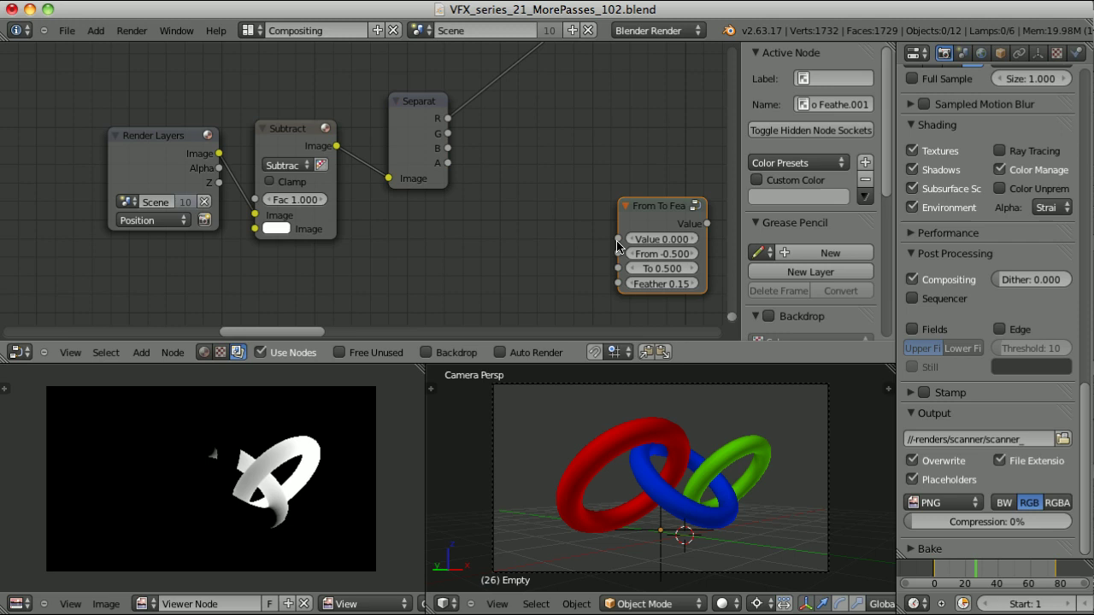
left_click(518, 159)
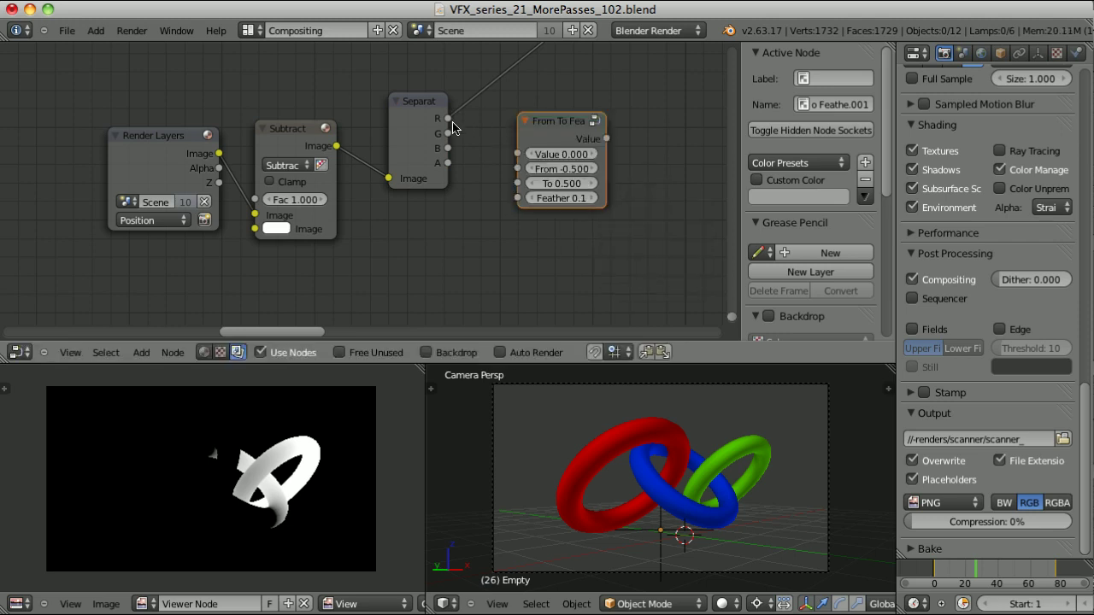
left_click_drag(448, 119, 515, 154)
left_click(563, 126, "ctrl+shift")
scroll(642, 242, "up", 3)
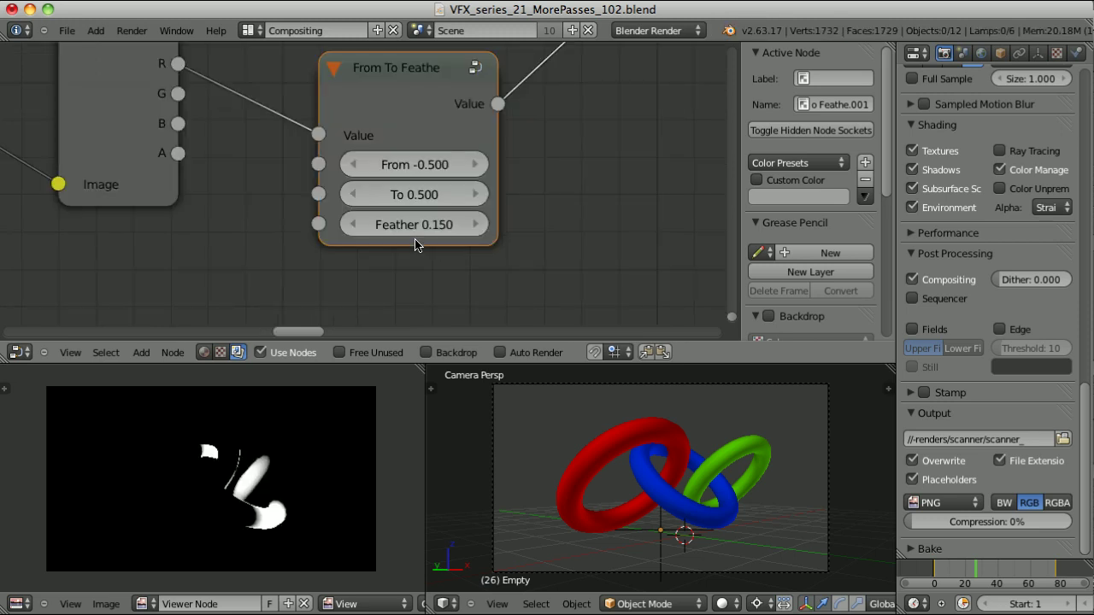
Step: Set the From To Feather node's Feather to 0
left_click(435, 224)
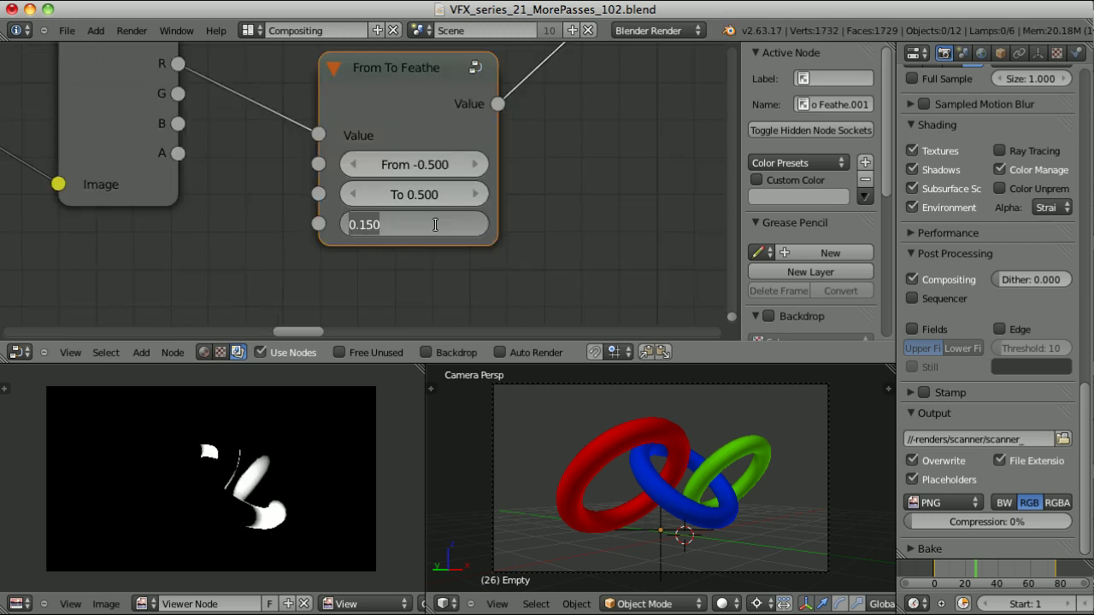
type("0")
key("Return")
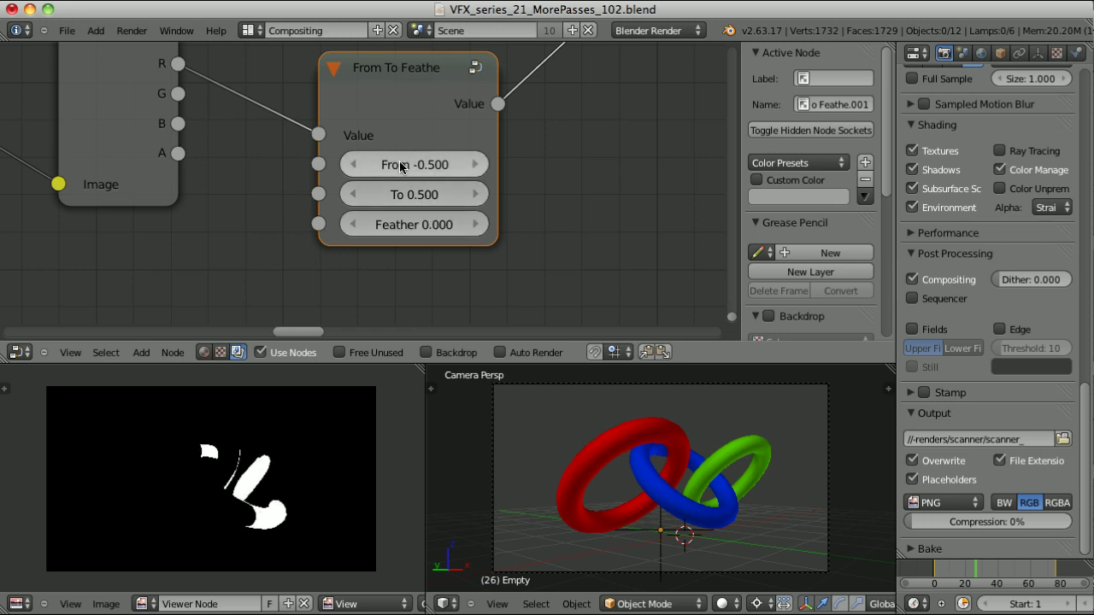
Step: Set the From To Feather node's range to From -1 and To 1.5
key("minus")
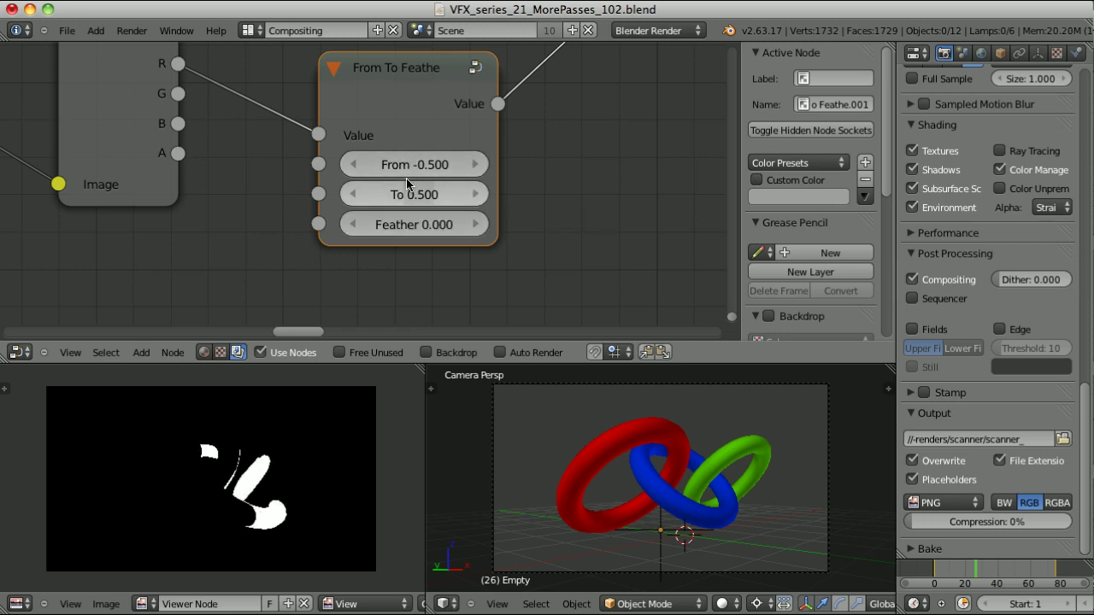
left_click(426, 163)
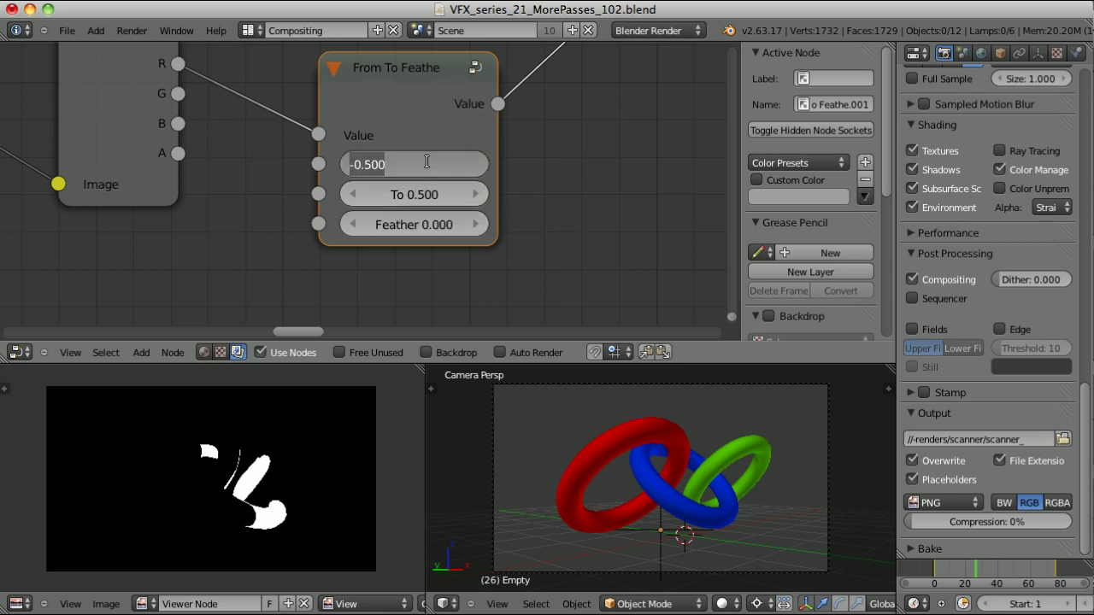
type("-")
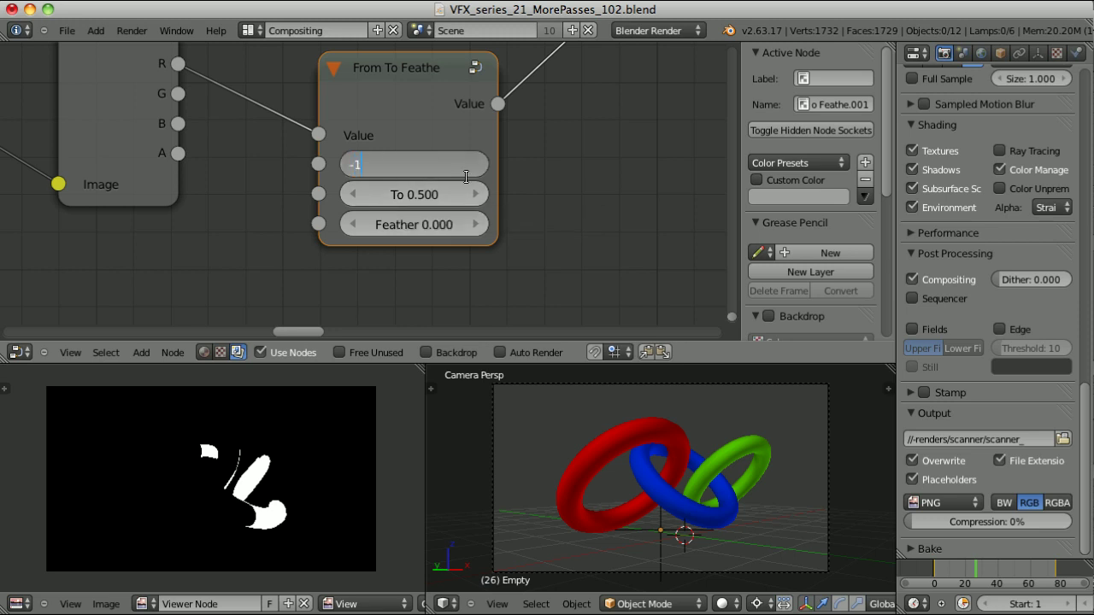
type("1")
key("Return")
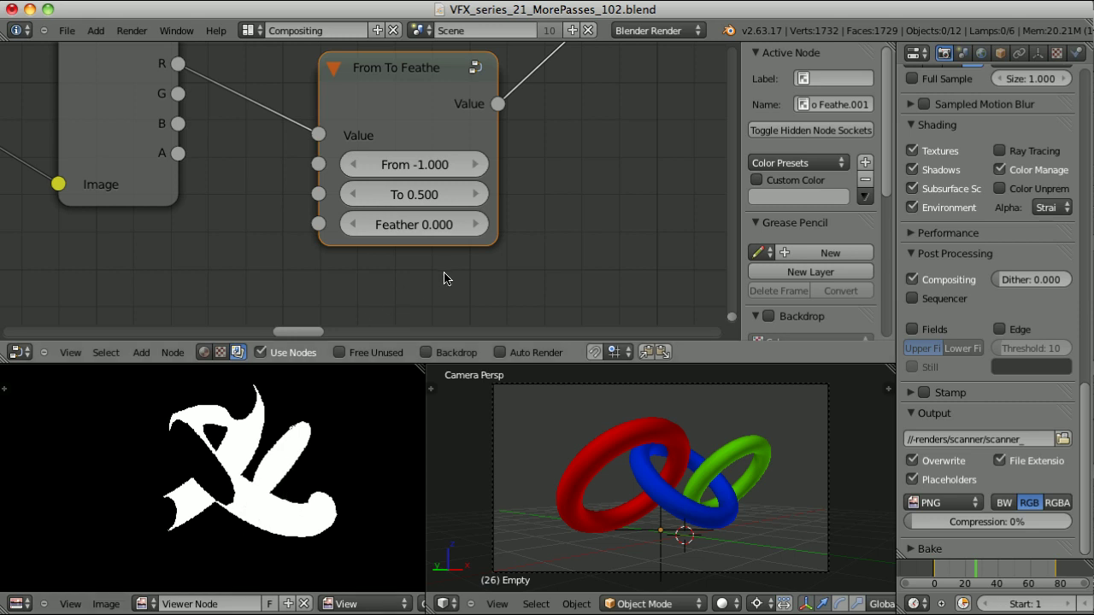
left_click(417, 195)
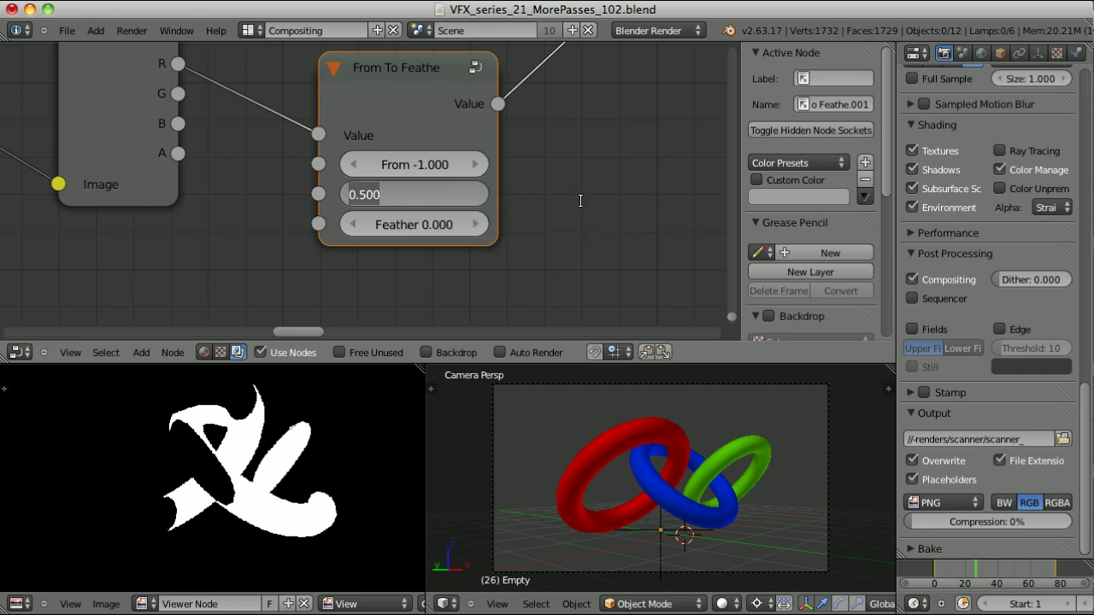
type("1.5")
key("Return")
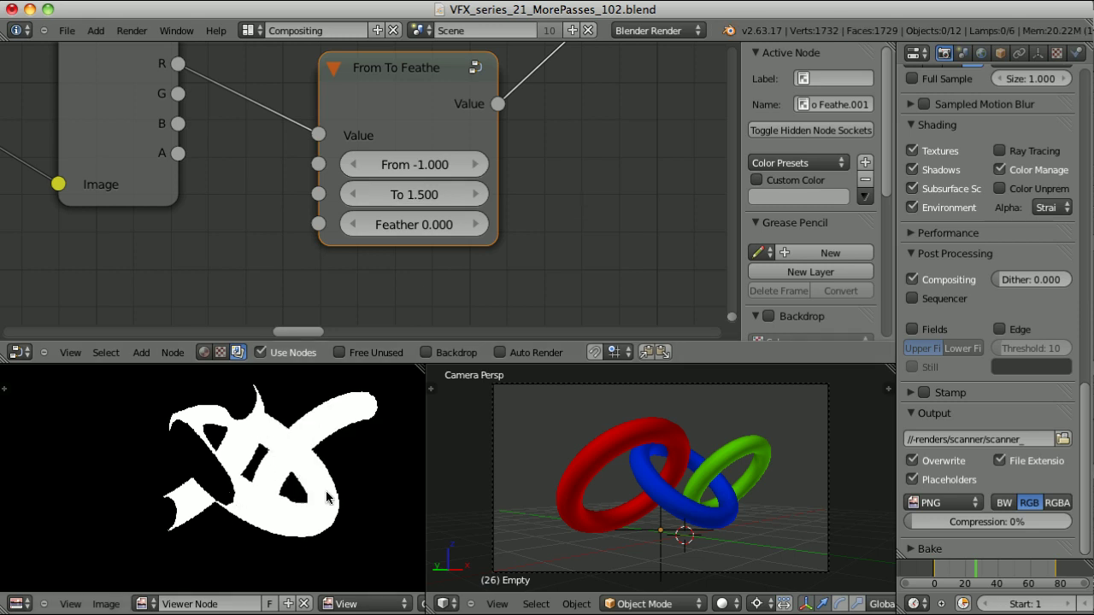
Step: Try a Feather of 0.2 on the From To Feather node and raise it to 0.4
left_click(439, 228)
key("BackSpace")
type(".2")
key("Return")
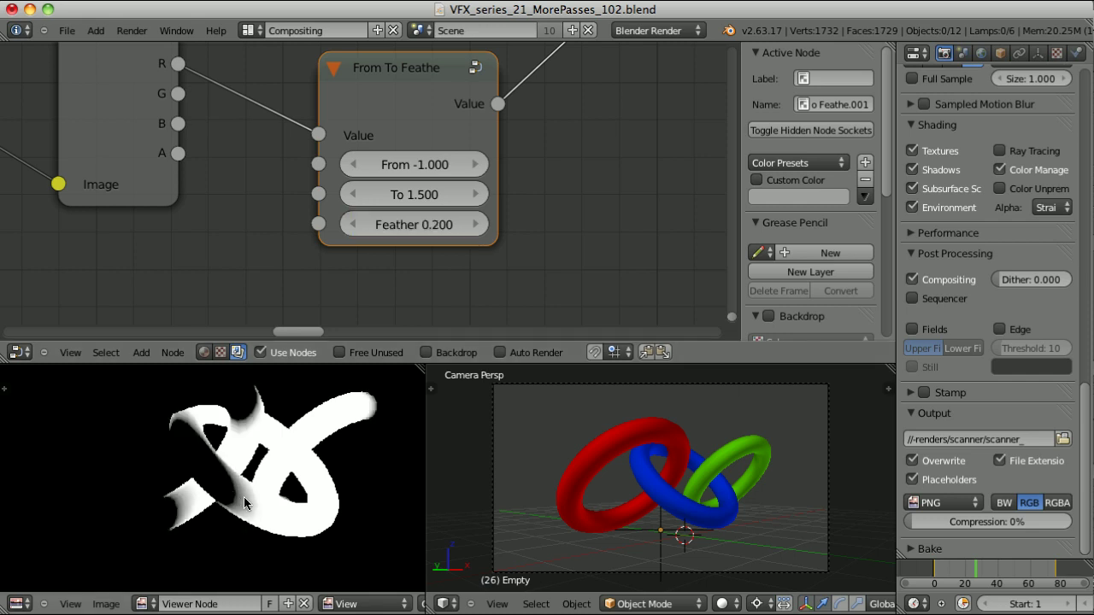
left_click(414, 224)
key("BackSpace")
type(".4")
key("Return")
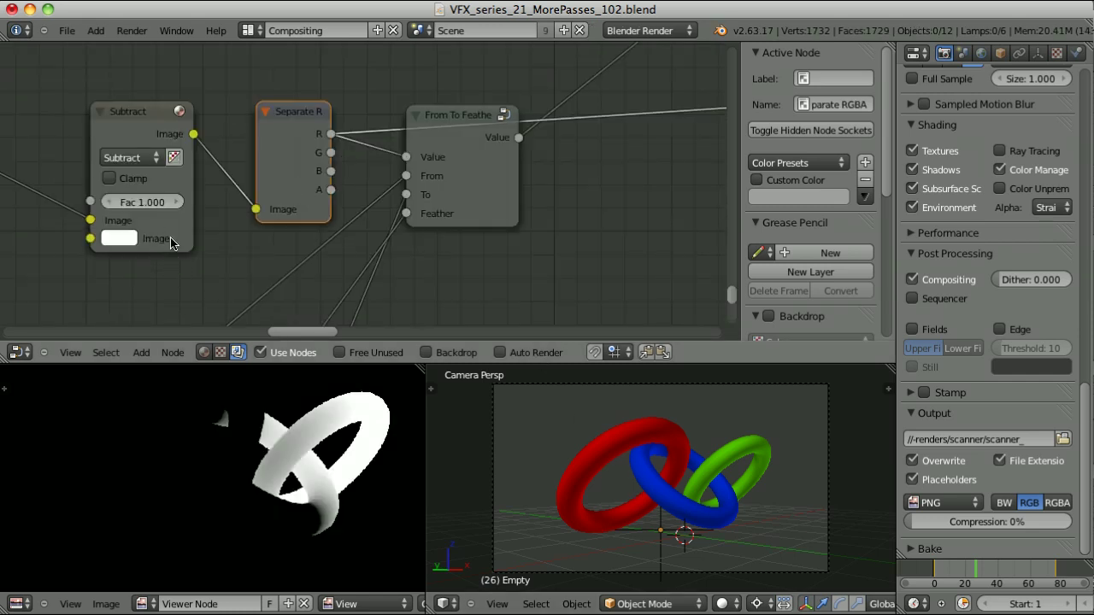
Step: Show the finished From To Feather node in the Viewer and examine the Value and Add nodes driving its From, To and Feather inputs
left_click(453, 114, "ctrl+shift")
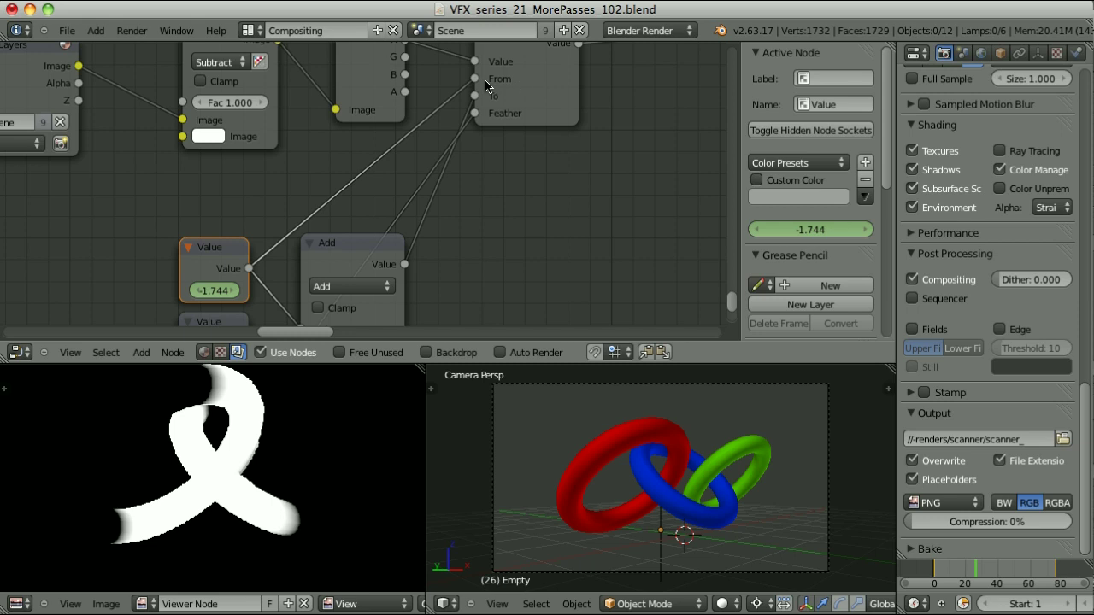
scroll(481, 151, "down", 2)
left_click(248, 248)
middle_click_drag(261, 267, 317, 240)
scroll(316, 240, "up", 2)
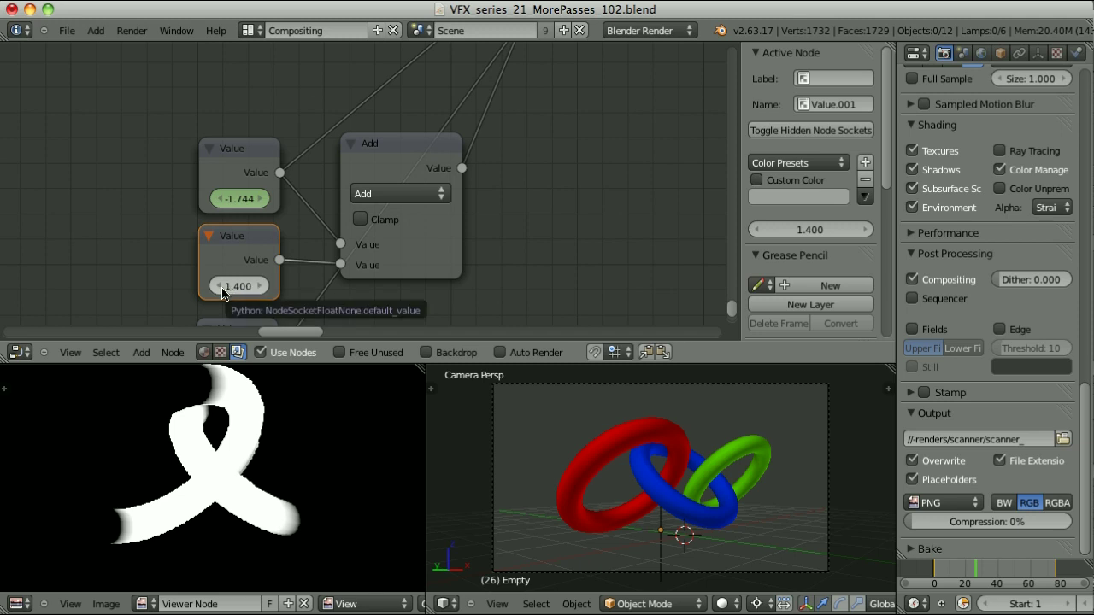
left_click(404, 147)
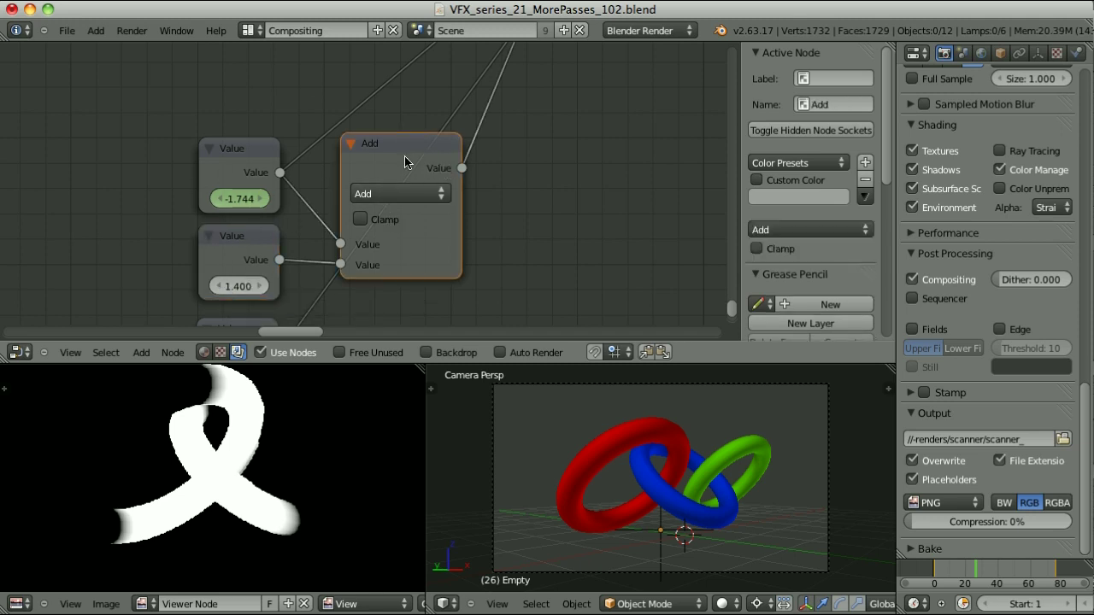
middle_click_drag(544, 119, 362, 296)
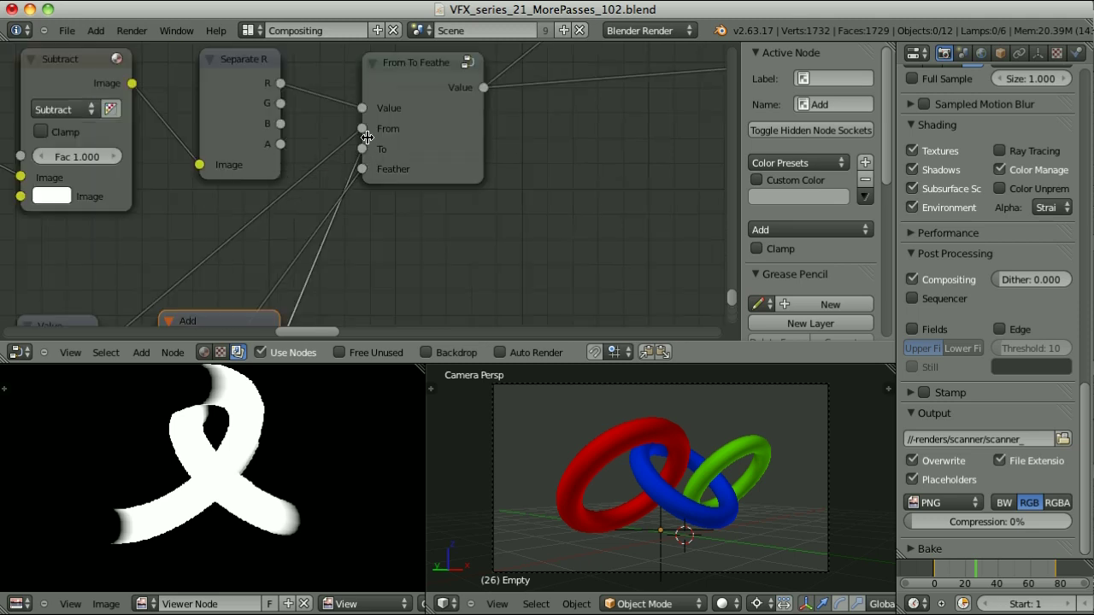
left_click(433, 74)
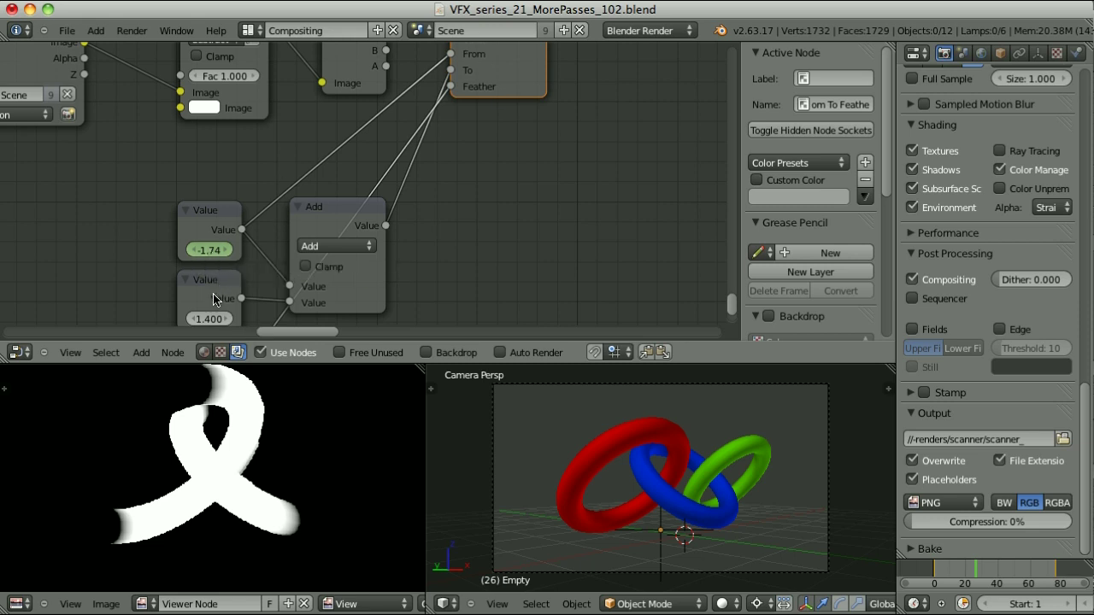
middle_click_drag(214, 298, 242, 221)
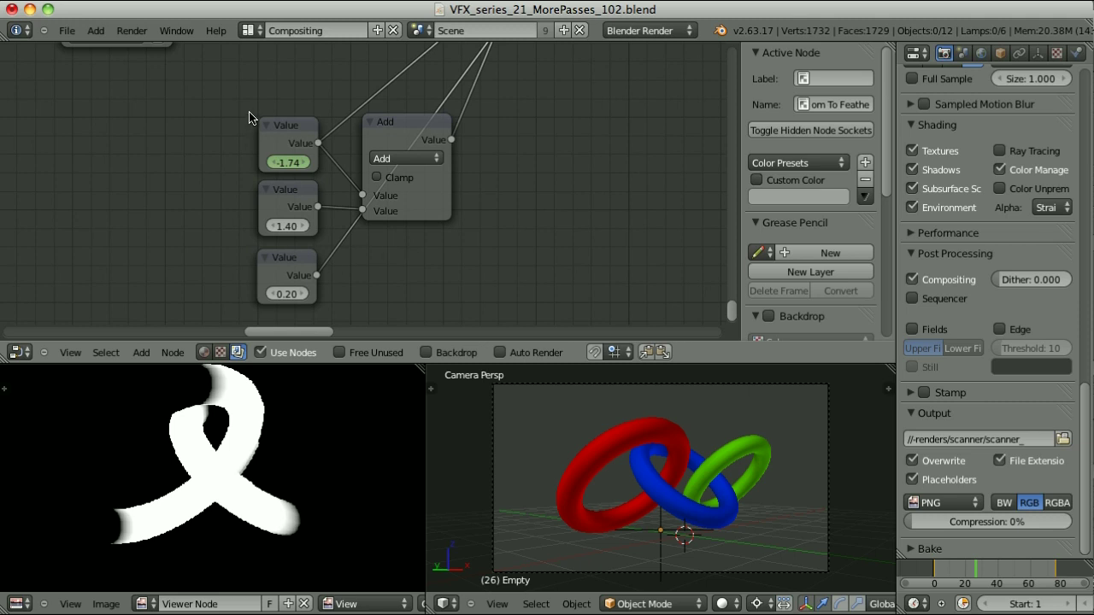
left_click_drag(260, 252, 259, 249)
left_click(288, 263)
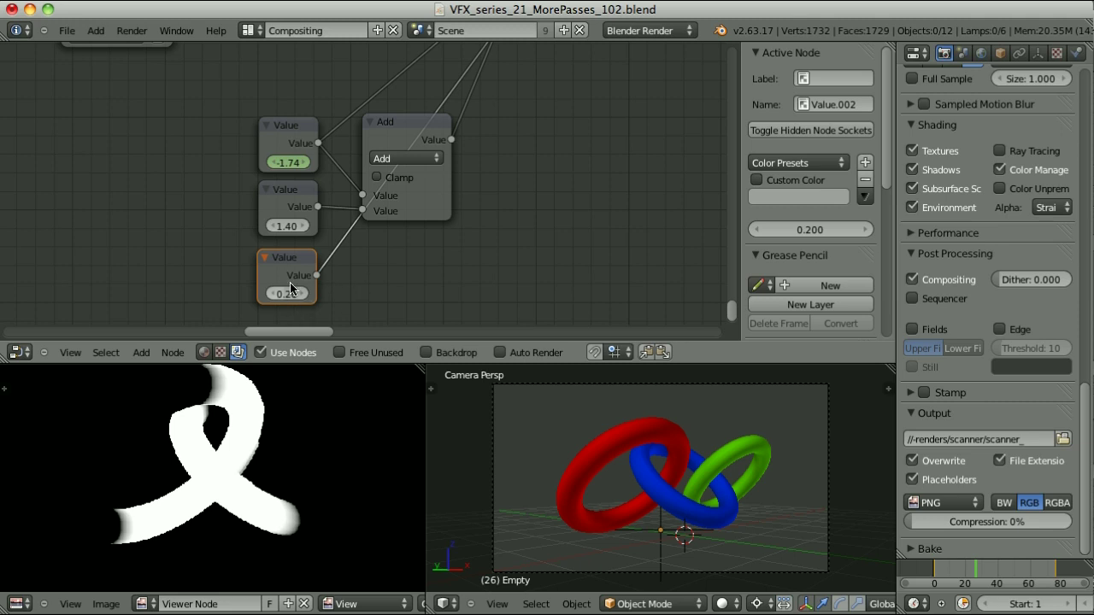
scroll(459, 245, "up", 2)
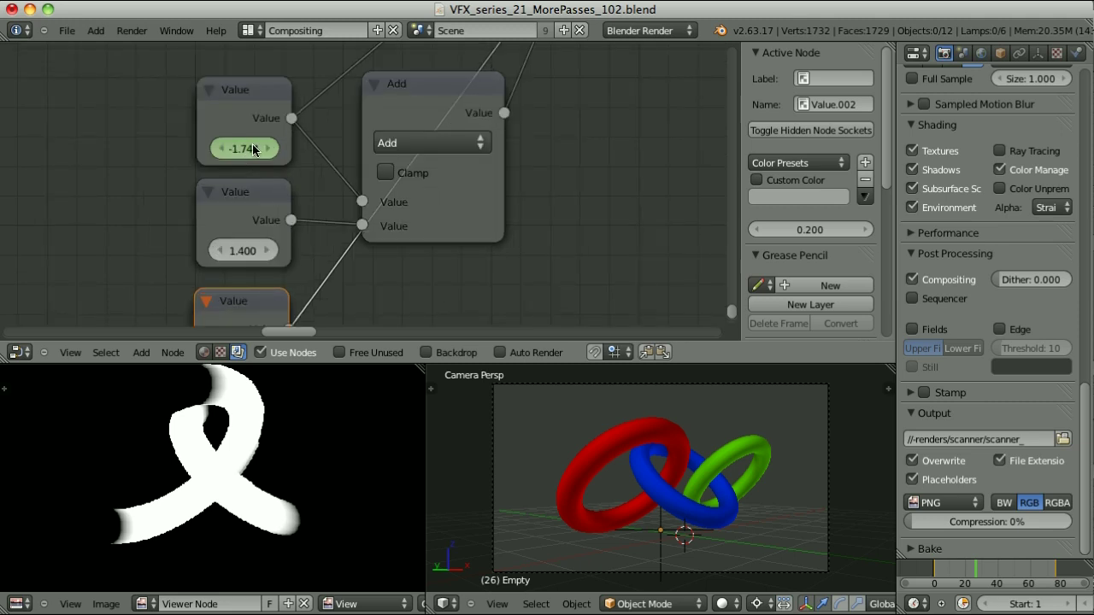
Step: Check the scanner mask at the animation's start and end, and scrub back to frame 38
key("shift+Left")
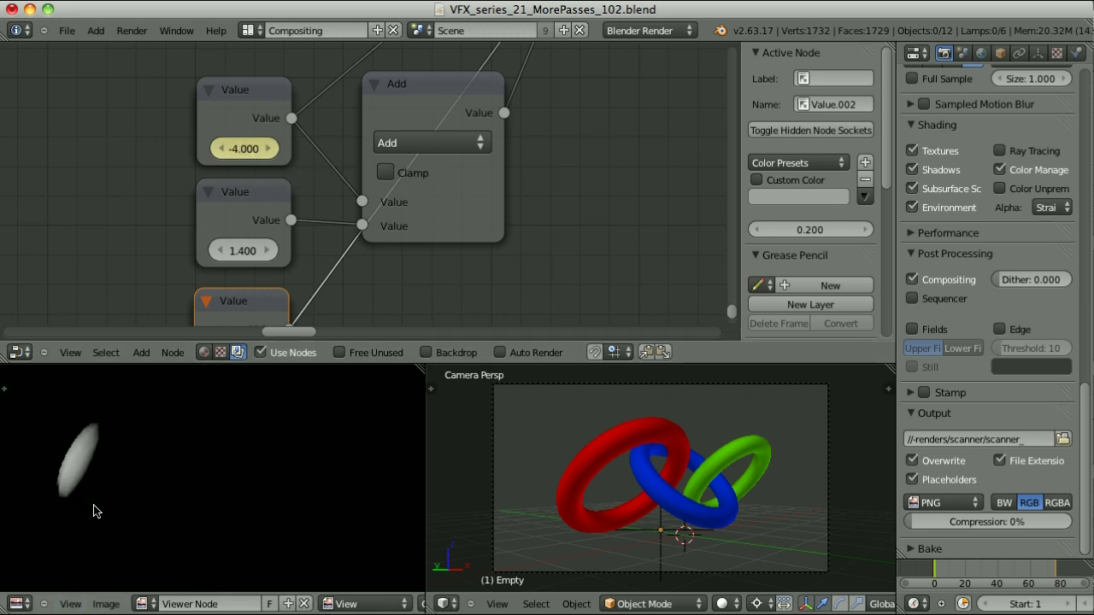
key("shift+Right")
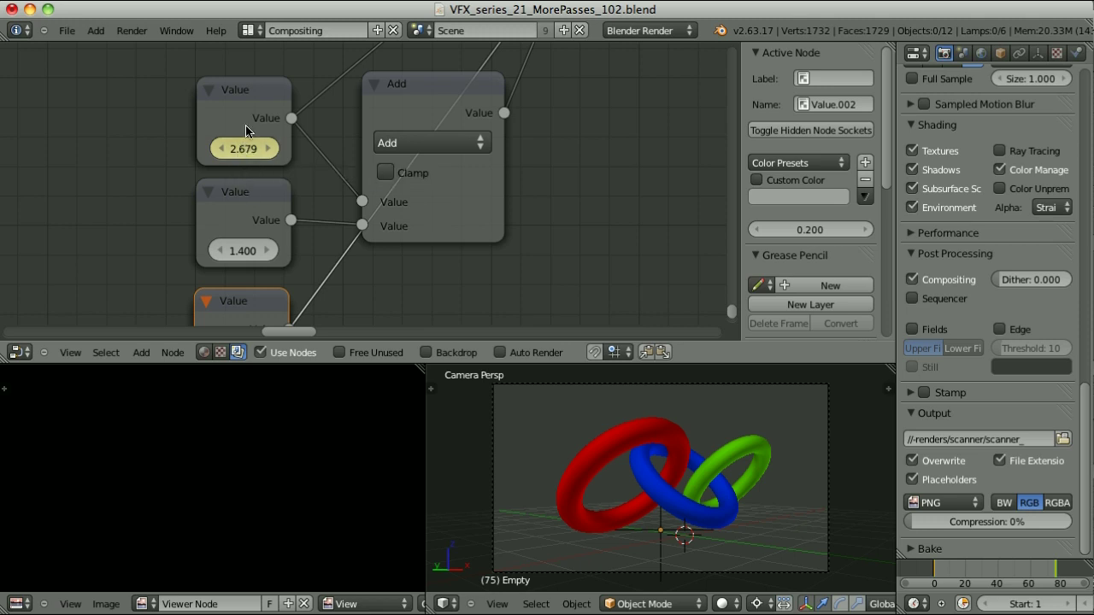
left_click(1057, 572)
left_click_drag(1056, 573, 981, 594)
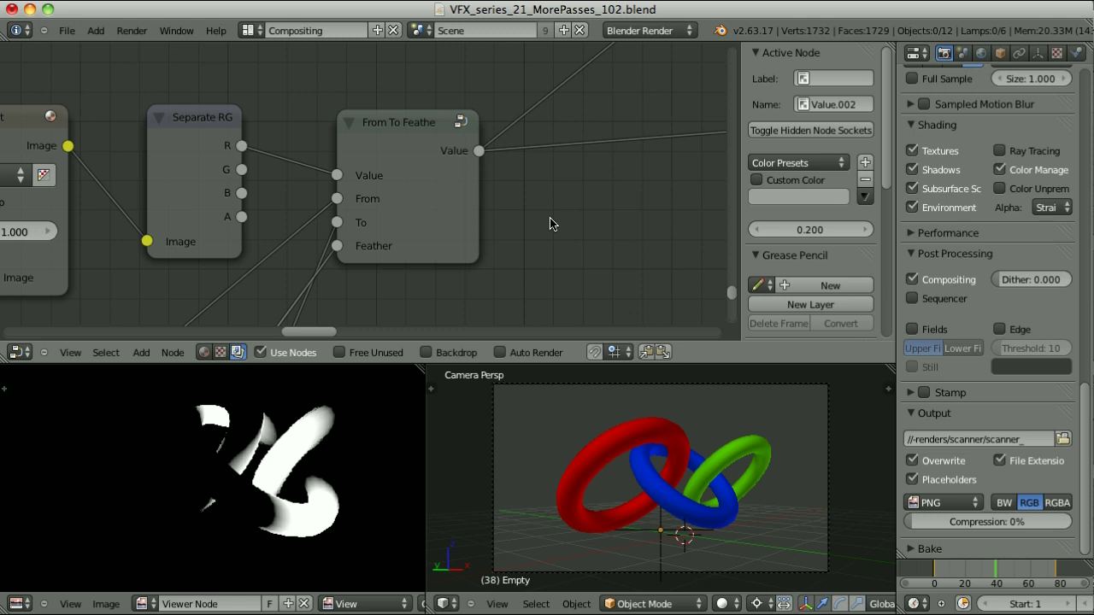
Step: Open the From To Feather group, examine its Subtract, Divide and Multiply nodes, and close it again
scroll(551, 224, "down", 2)
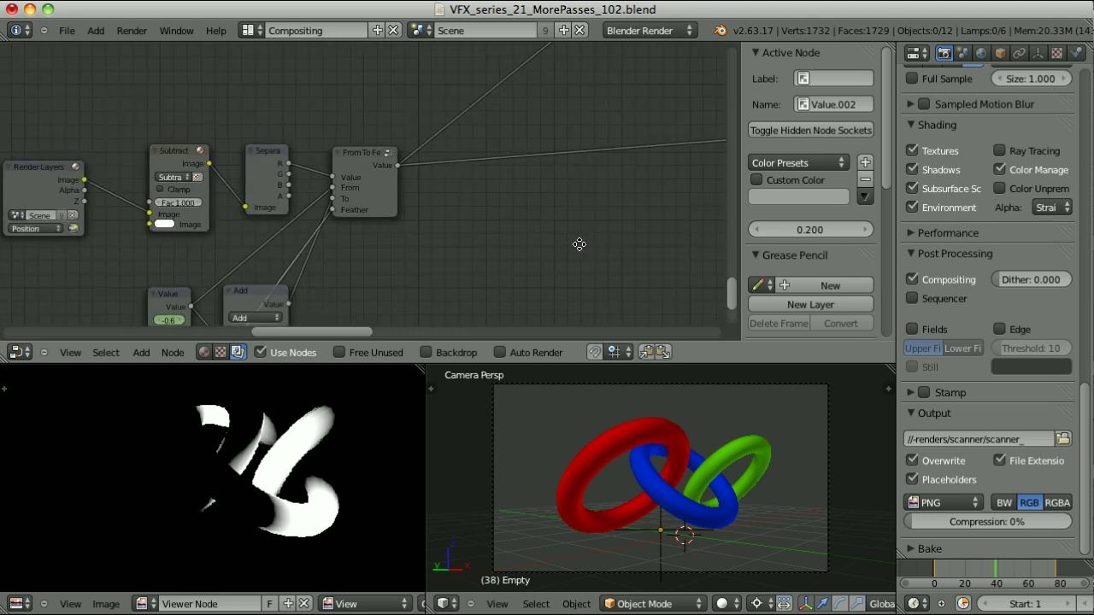
key("Tab")
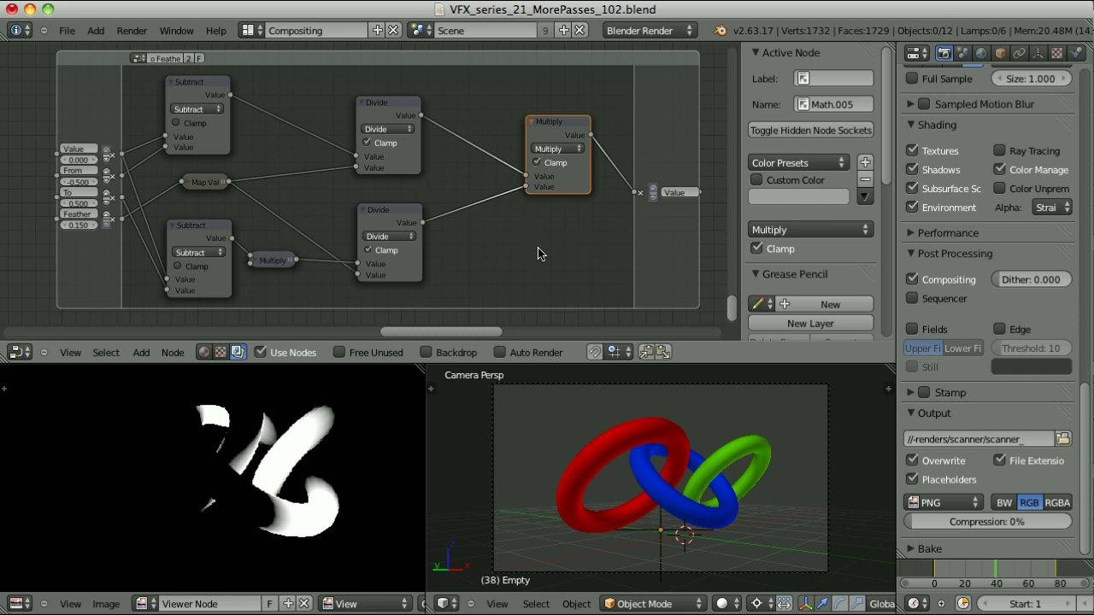
key("Tab")
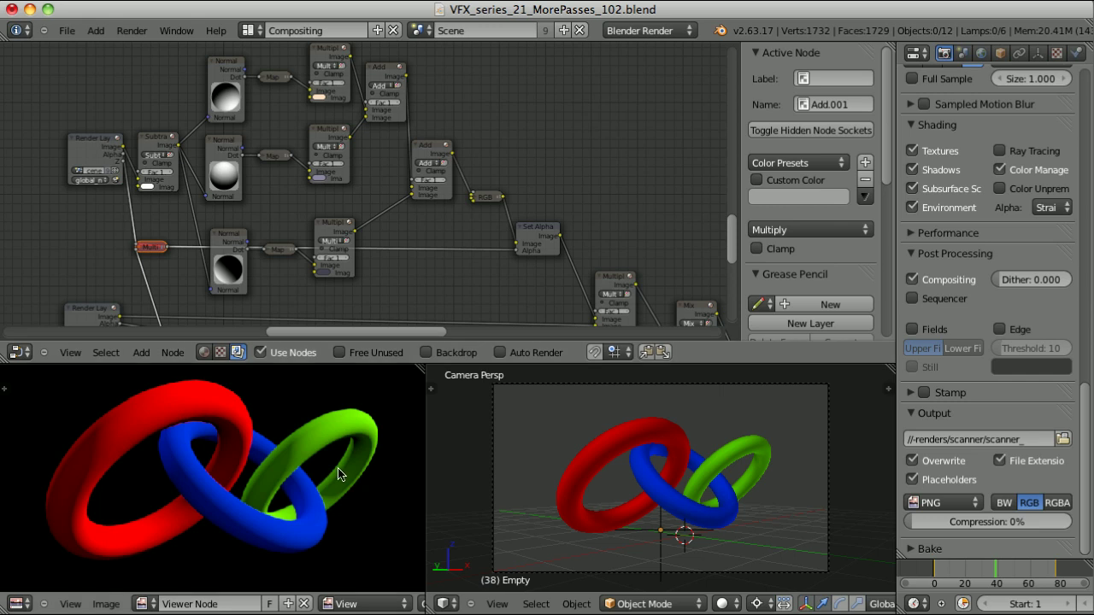
Step: Move the collapsed Multiply math node close to the Set Alpha node and expand it
left_click_drag(158, 253, 444, 249)
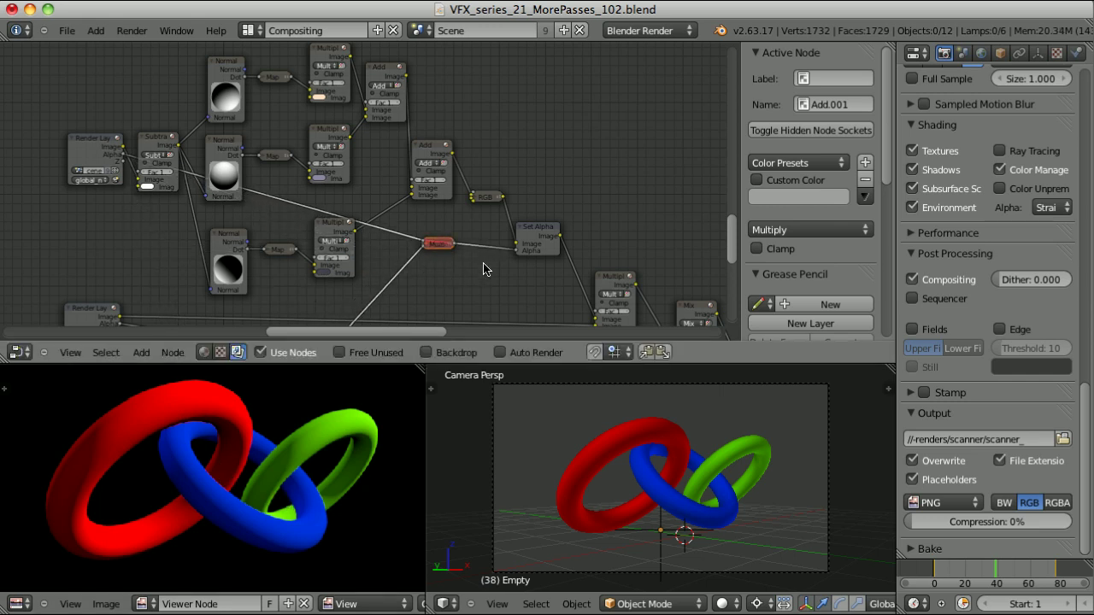
key("KP_Decimal")
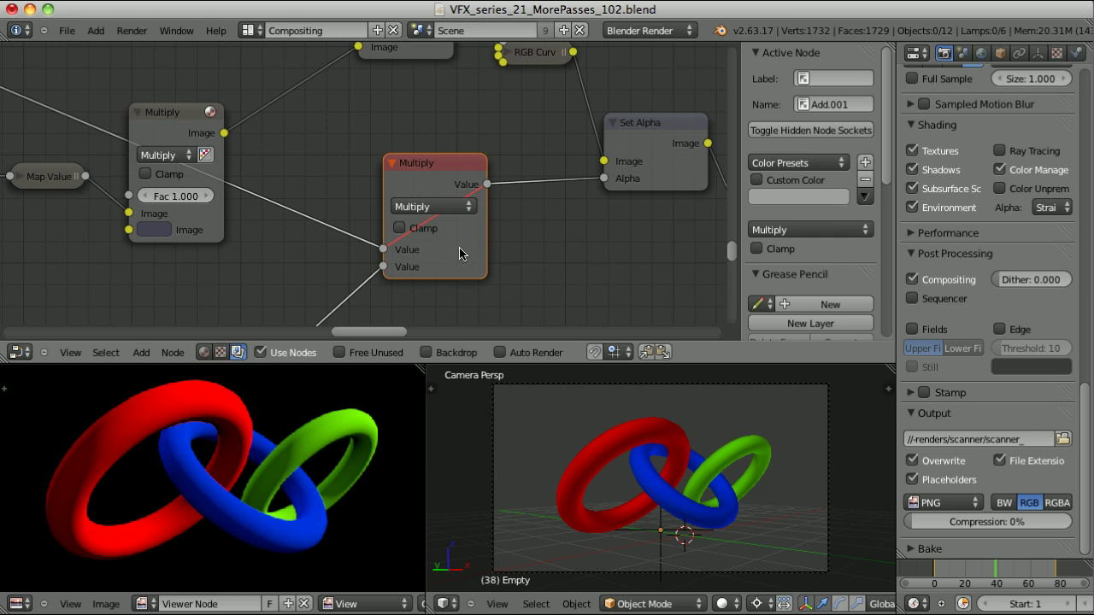
scroll(421, 249, "down", 1)
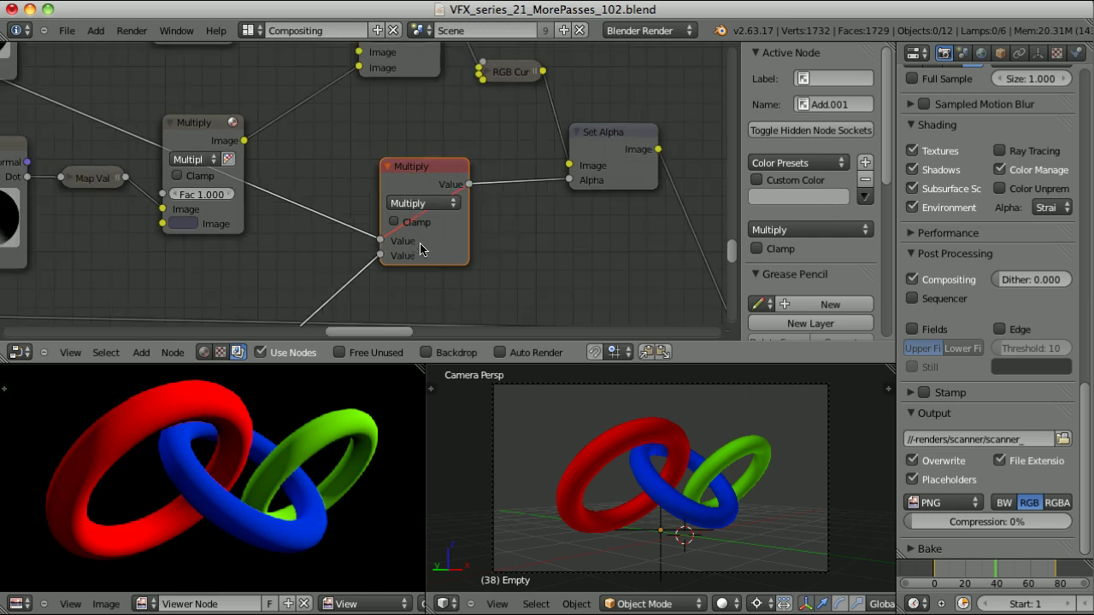
scroll(428, 142, "down", 4)
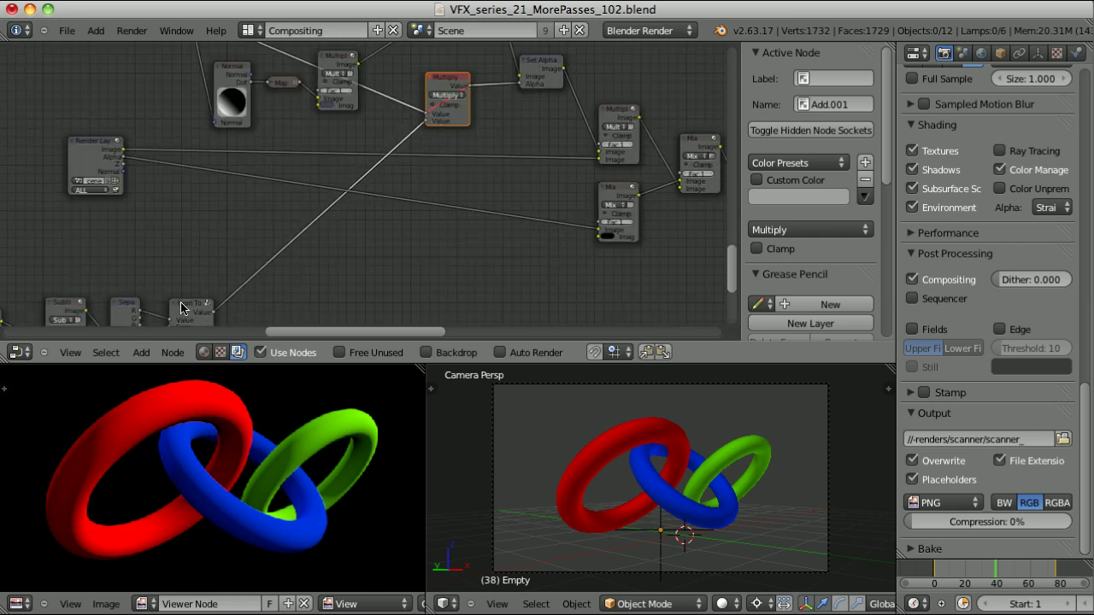
Step: Show the Multiply math node feeding Set Alpha in the Viewer, followed by the final Mix node after it
left_click(187, 309, "ctrl+shift")
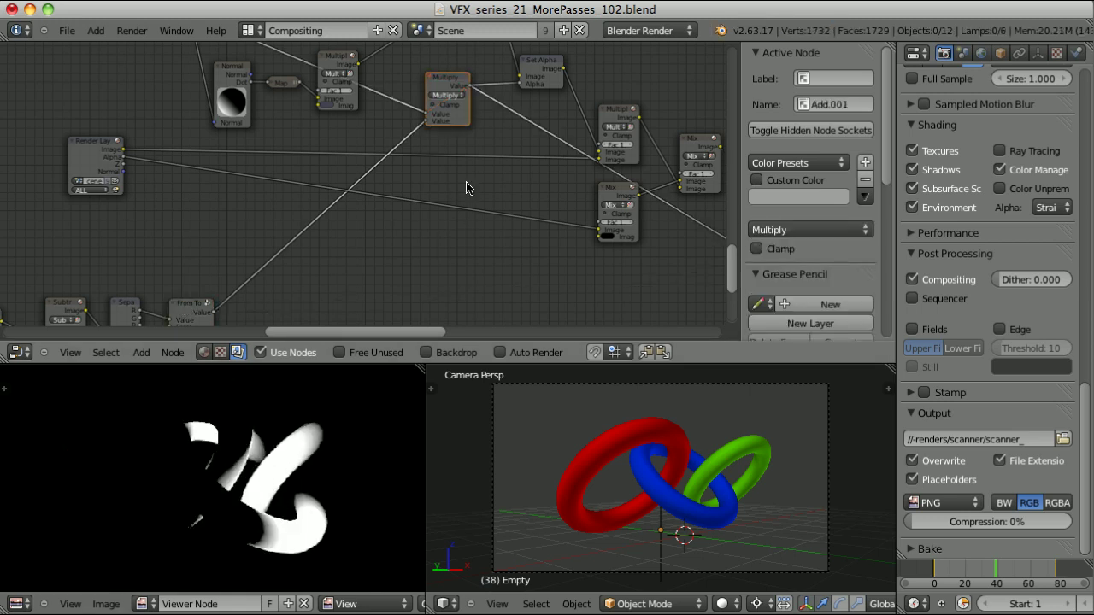
scroll(466, 183, "down", 2)
left_click(572, 158, "ctrl+shift")
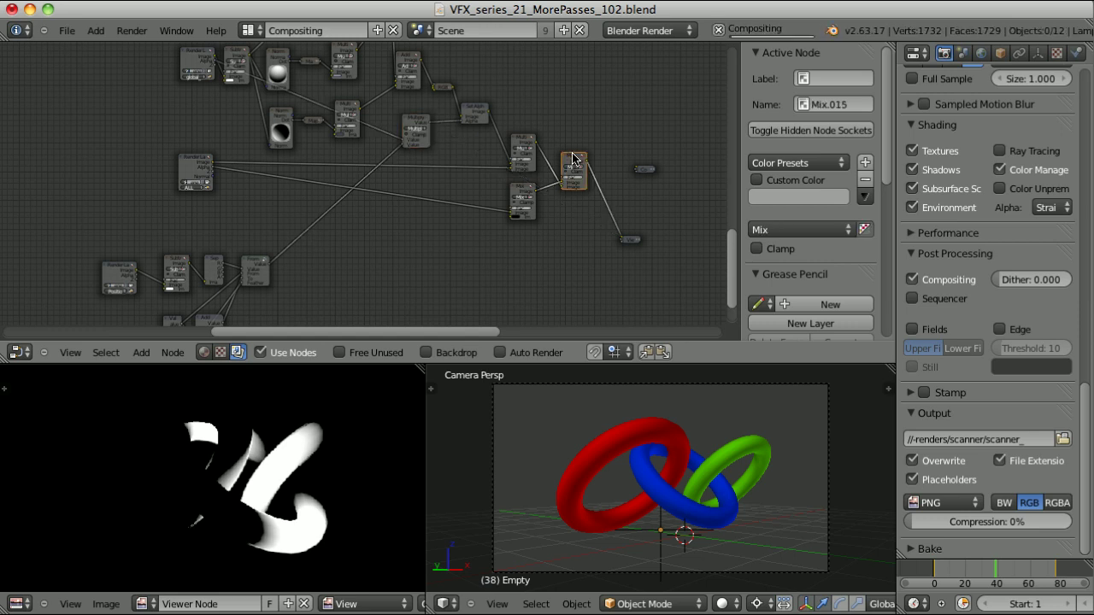
middle_click_drag(594, 259, 369, 288, "ctrl")
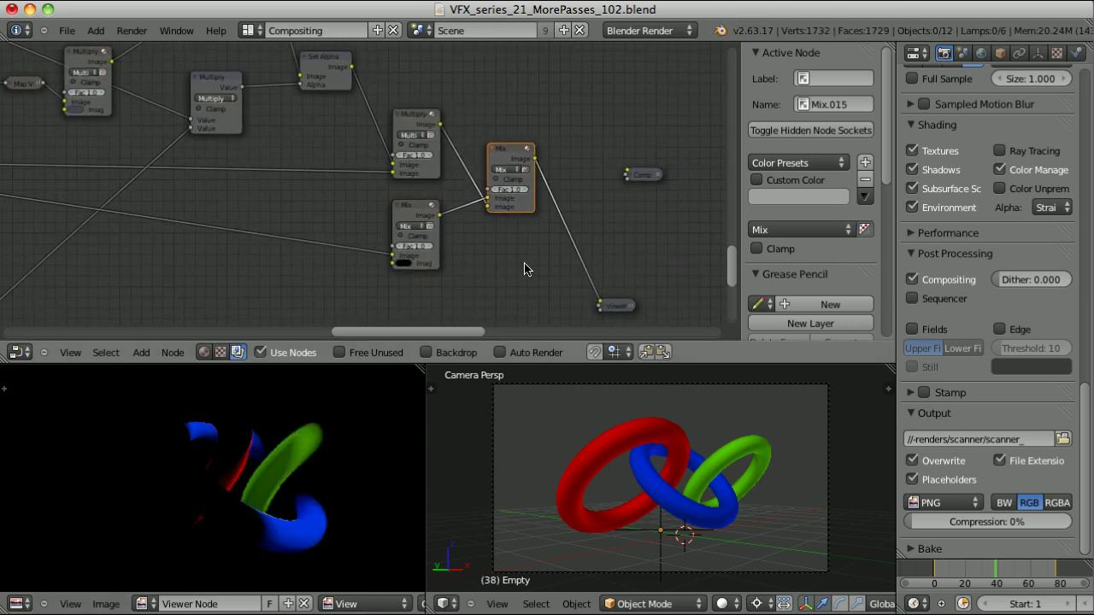
Step: Review the other node setups, previewing an Alpha Convert node and both Z Combine nodes of the Z-combine tree in the Viewer
key("Home")
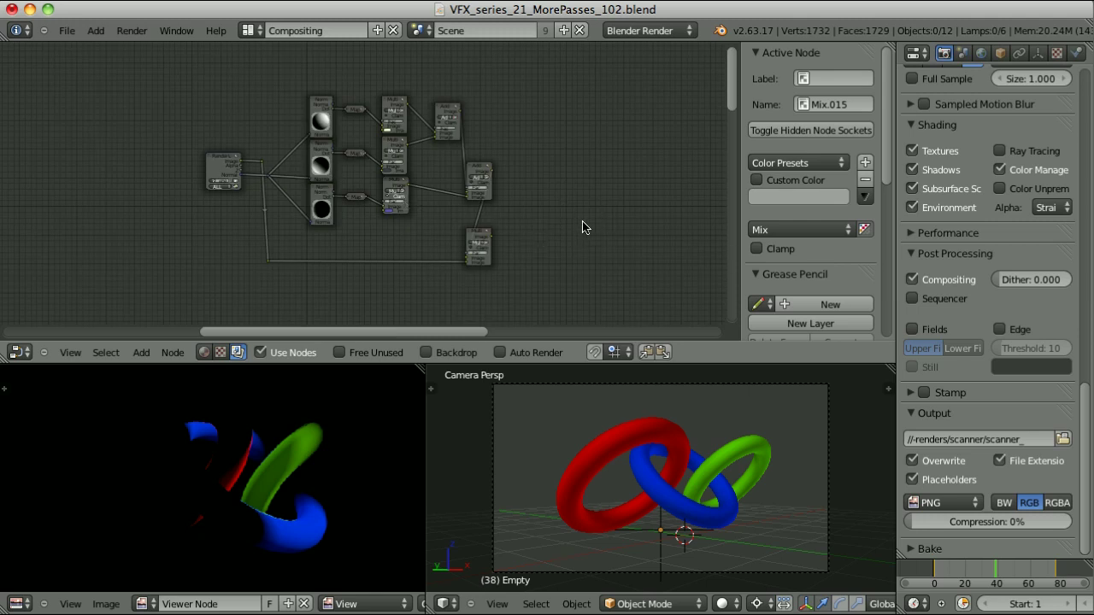
scroll(353, 175, "down", 1)
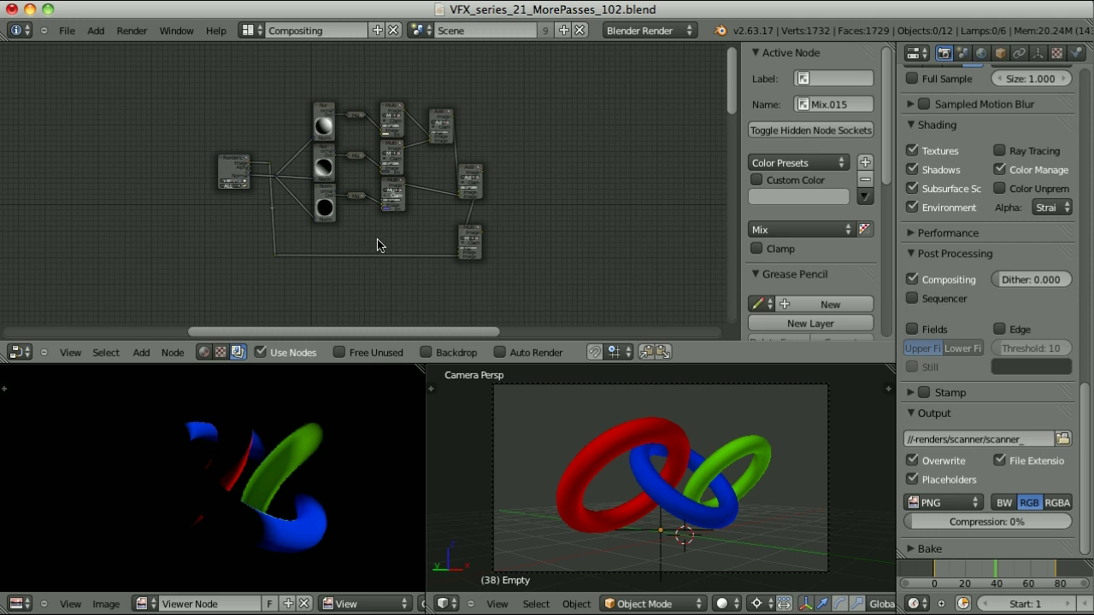
scroll(377, 244, "up", 2)
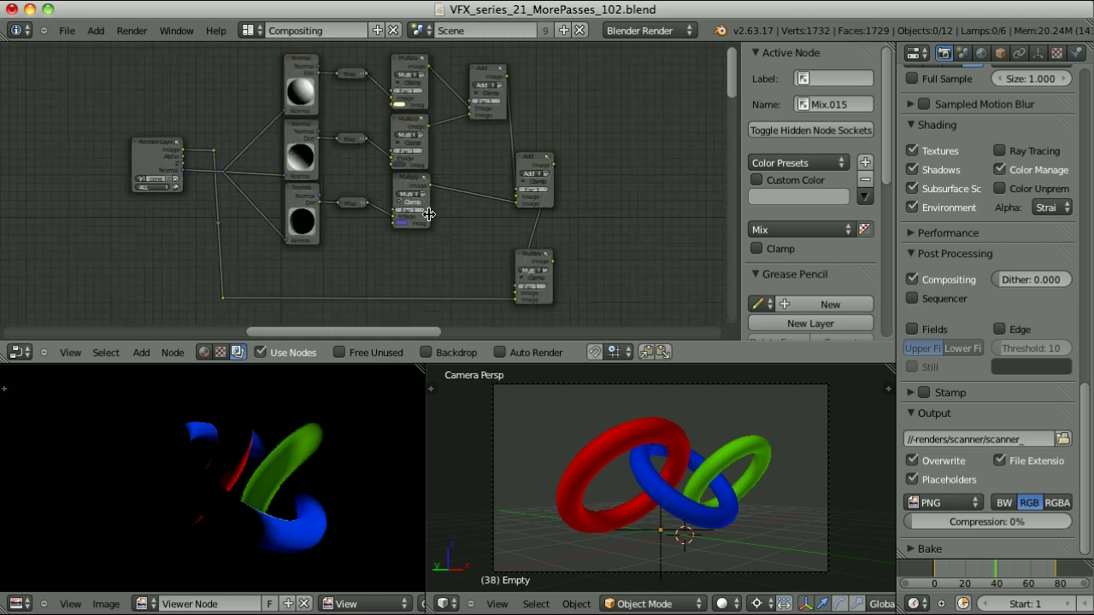
scroll(429, 218, "down", 1)
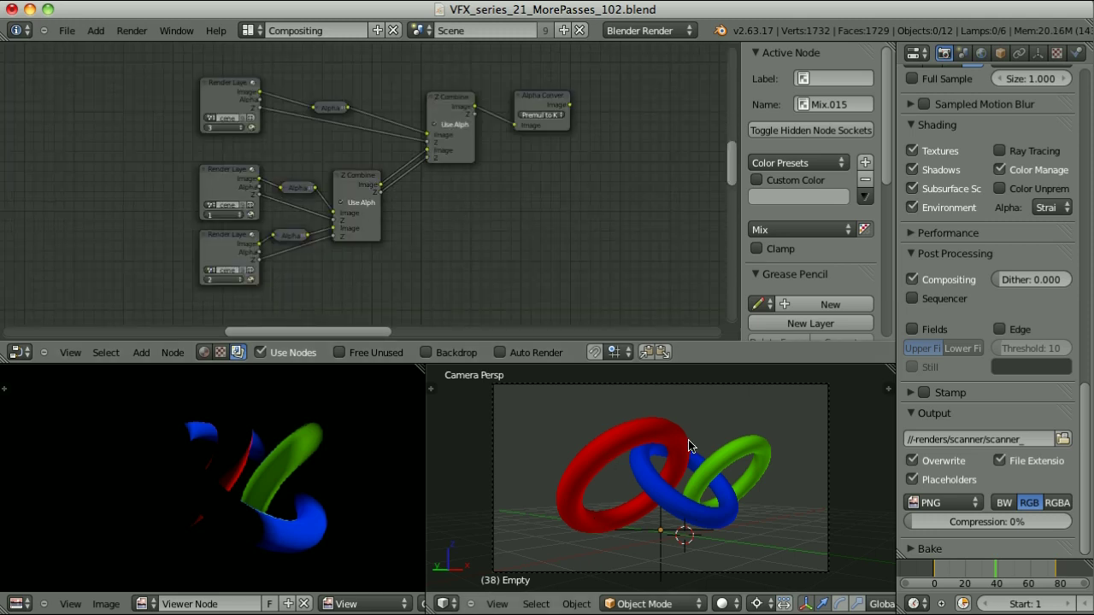
left_click(542, 109, "ctrl+shift")
left_click(291, 238, "ctrl+shift")
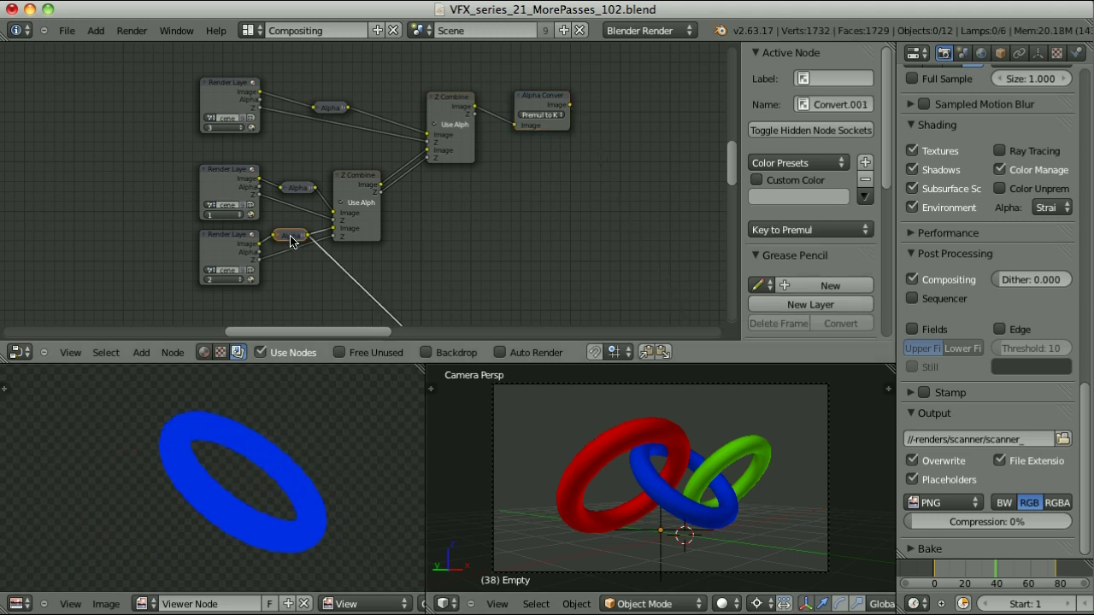
left_click(357, 179, "ctrl+shift")
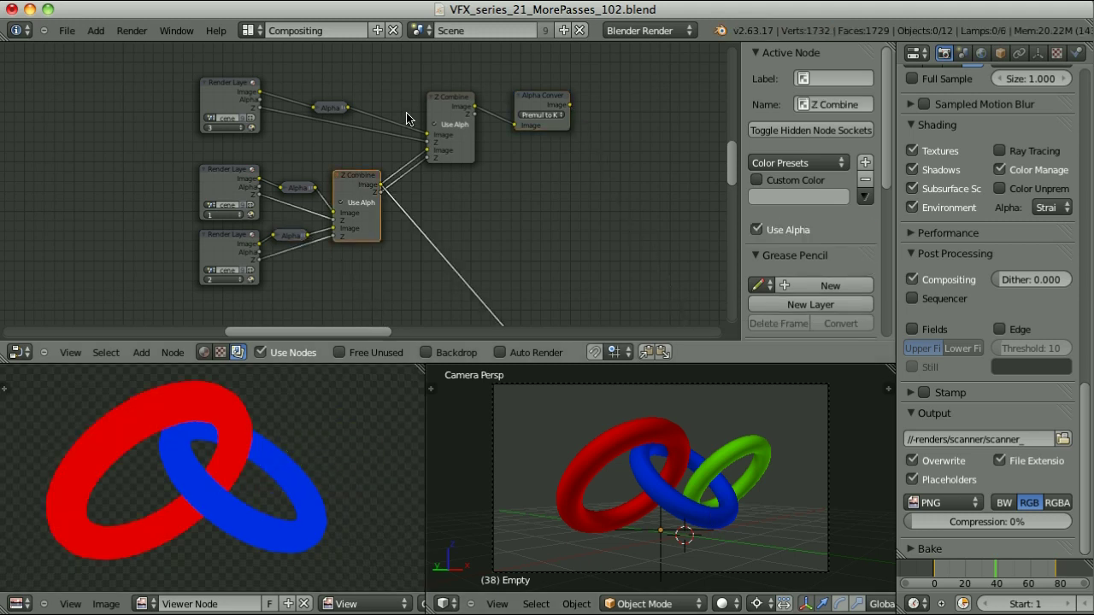
left_click(449, 101, "ctrl+shift")
scroll(569, 214, "down", 6)
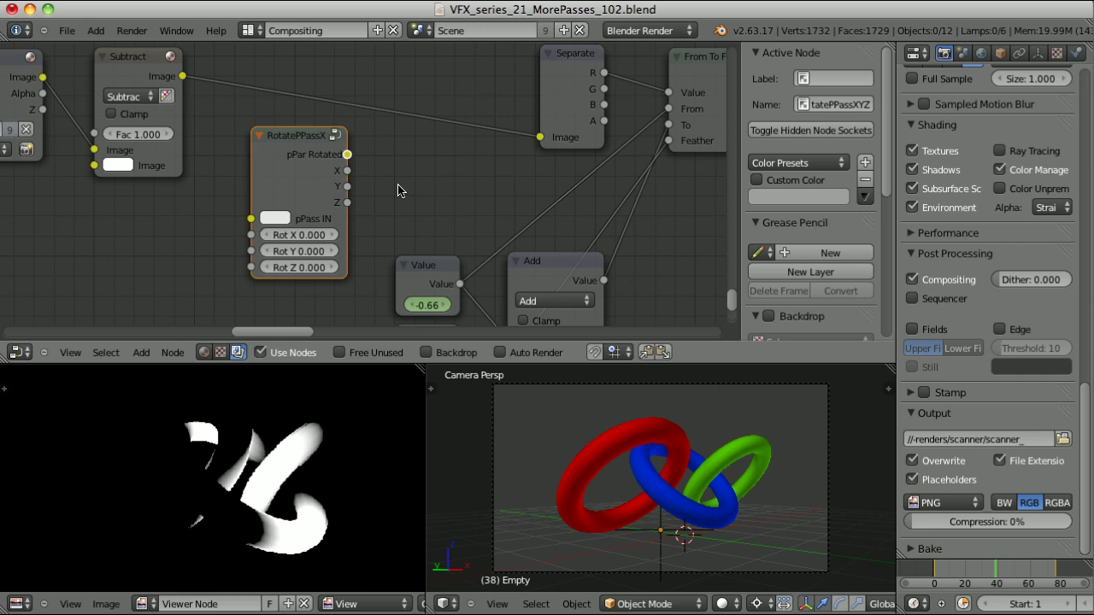
Step: Connect the position pass's Subtract output to pPass IN of the RotatePPassXYZ node and set its Rot Z to 50
left_click(138, 60, "ctrl+shift")
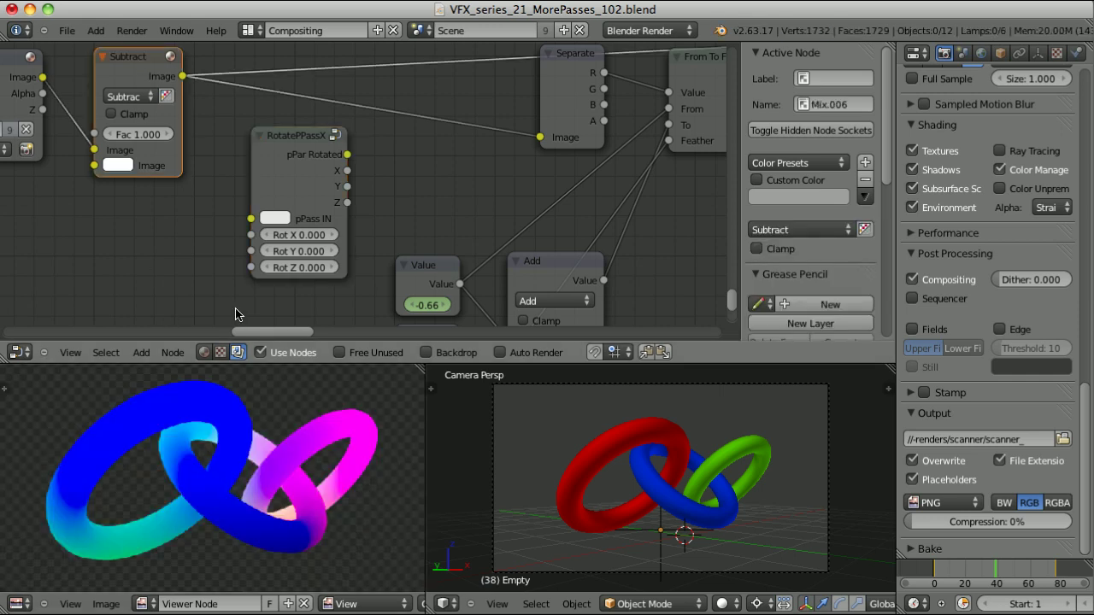
left_click(298, 142)
key("f")
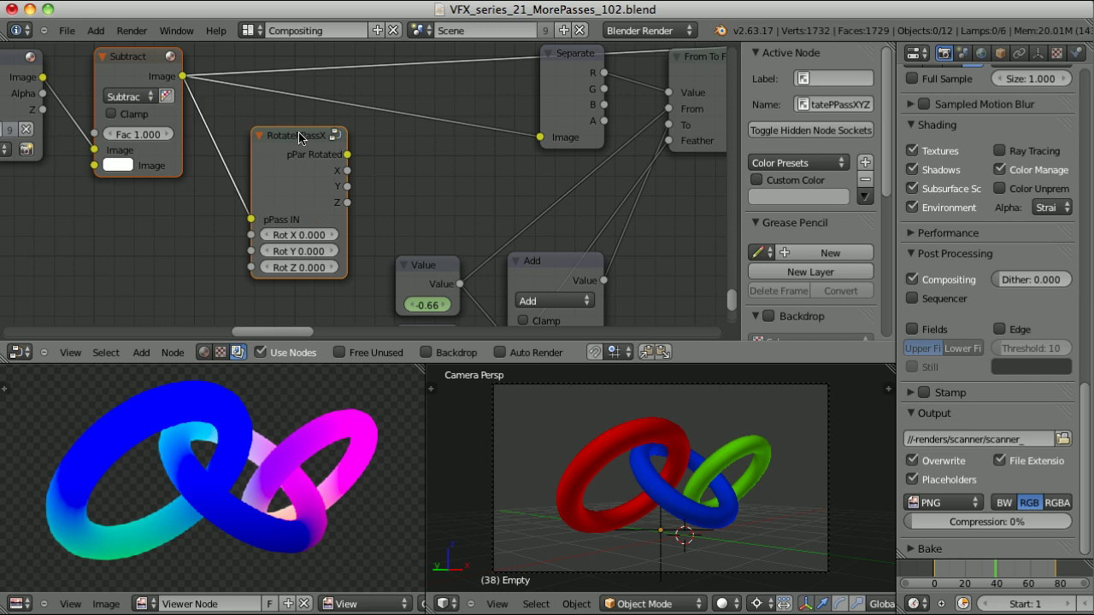
scroll(270, 252, "up", 2)
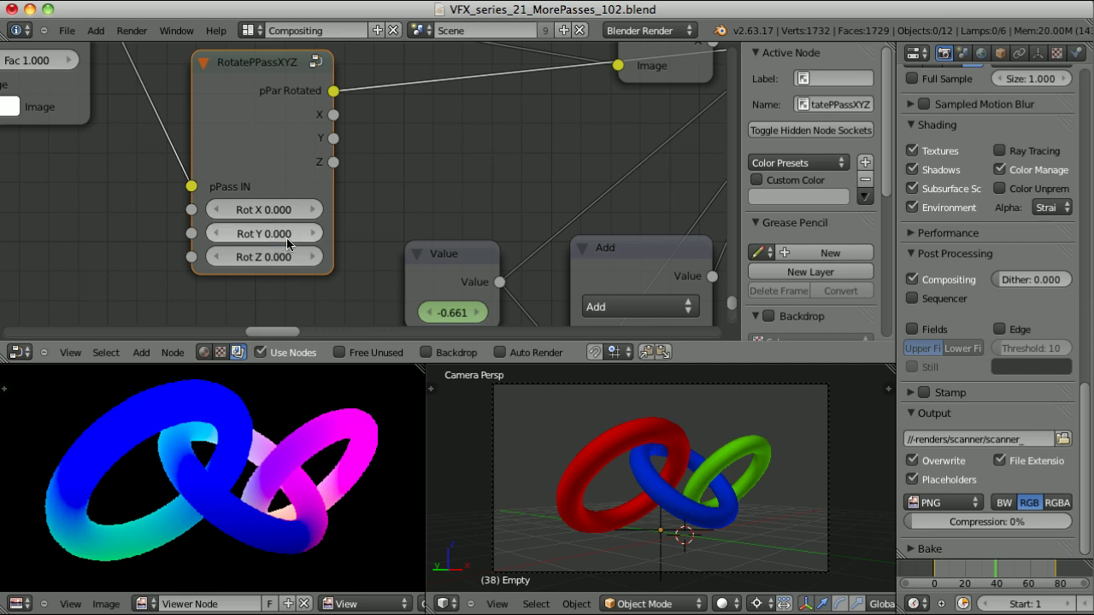
left_click(275, 259)
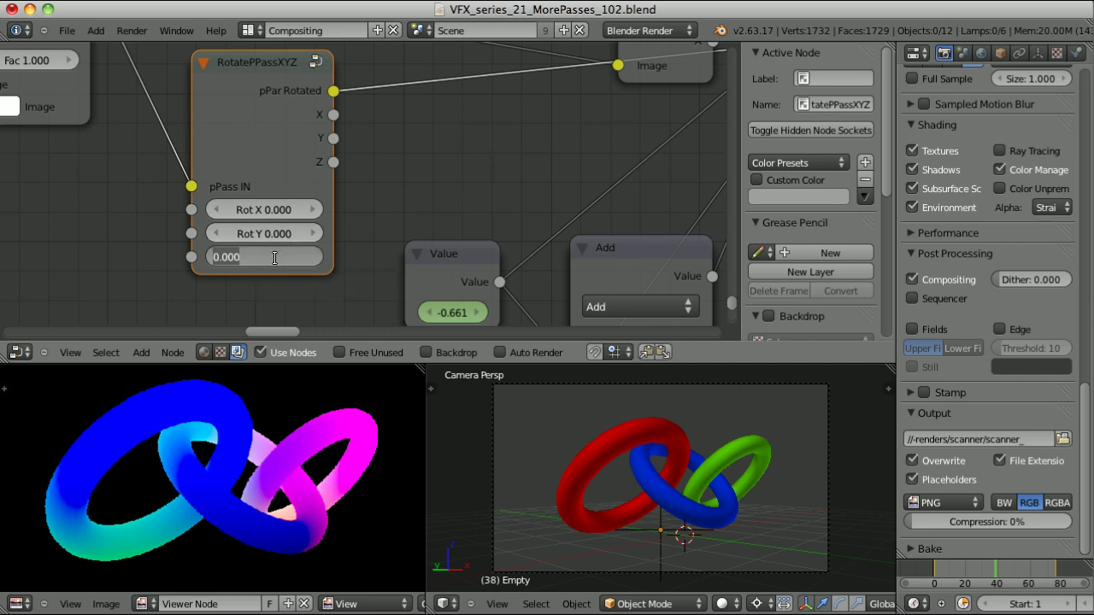
type("50")
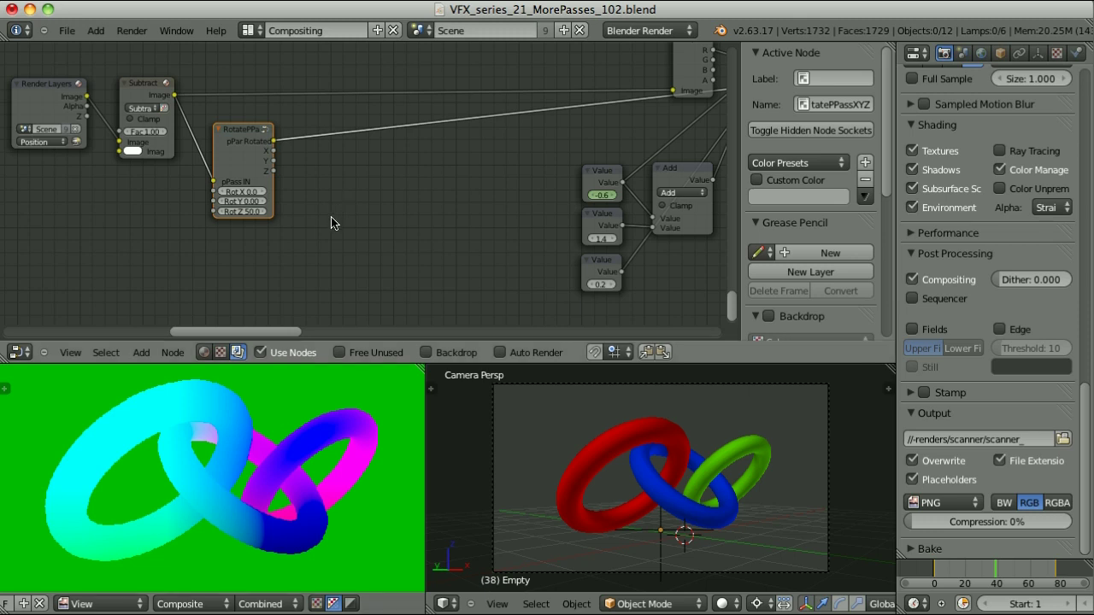
Step: Add a Set Alpha node after RotatePPassXYZ's pPar Rotated output and feed its Alpha from the Position render layer
key("shift+a")
mouse_move(333, 217)
left_click(377, 225)
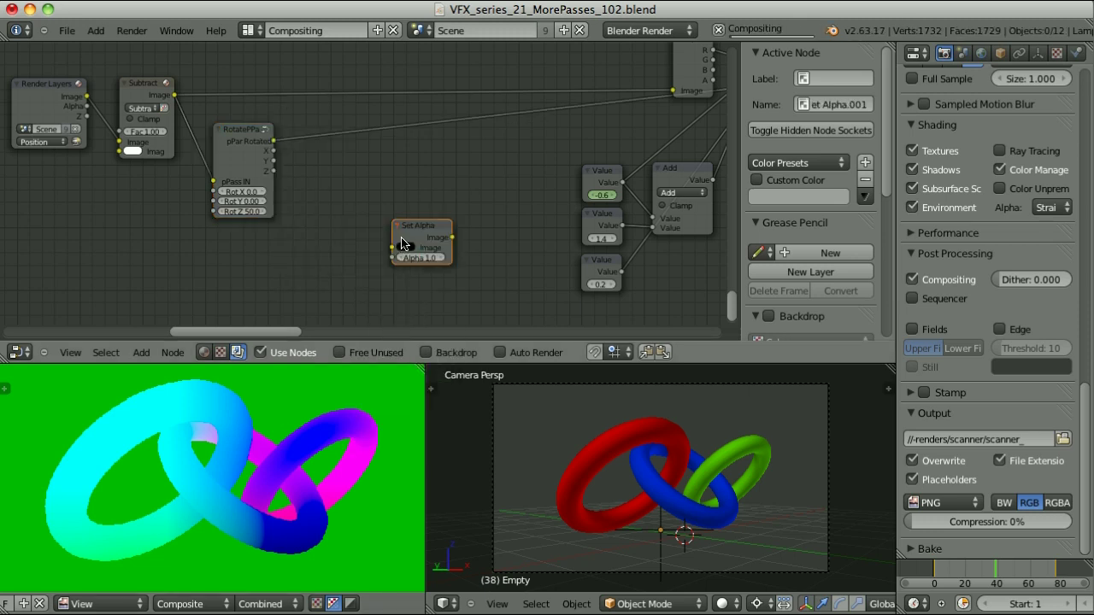
left_click(339, 139)
left_click_drag(87, 107, 314, 168)
Step: Set Rot Z of the RotatePPassXYZ node to 100
scroll(342, 244, "up", 2)
left_click(331, 224)
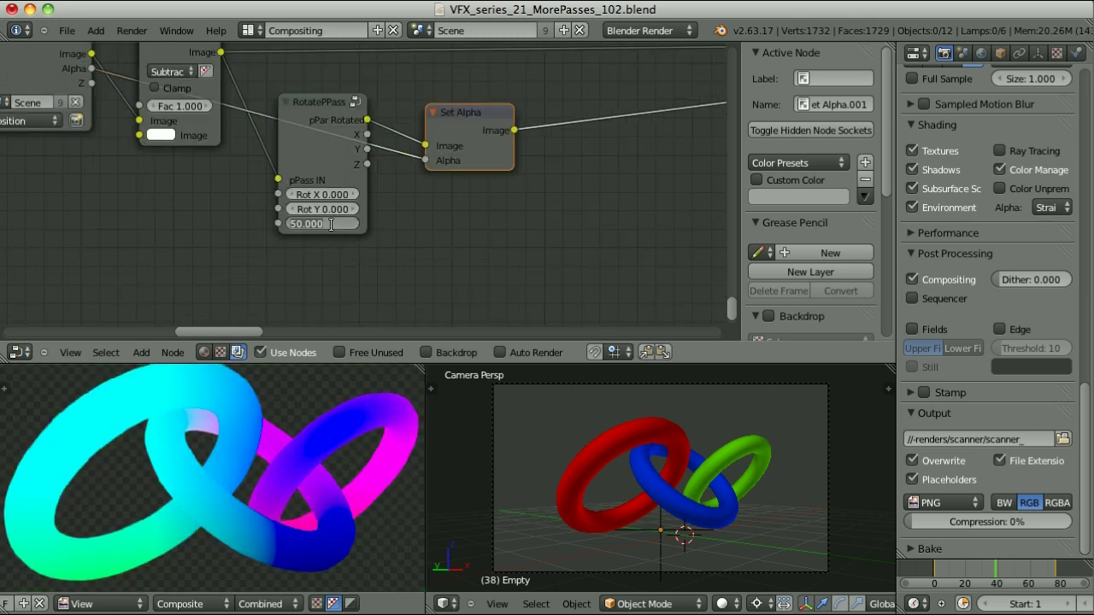
type("100")
key("Return")
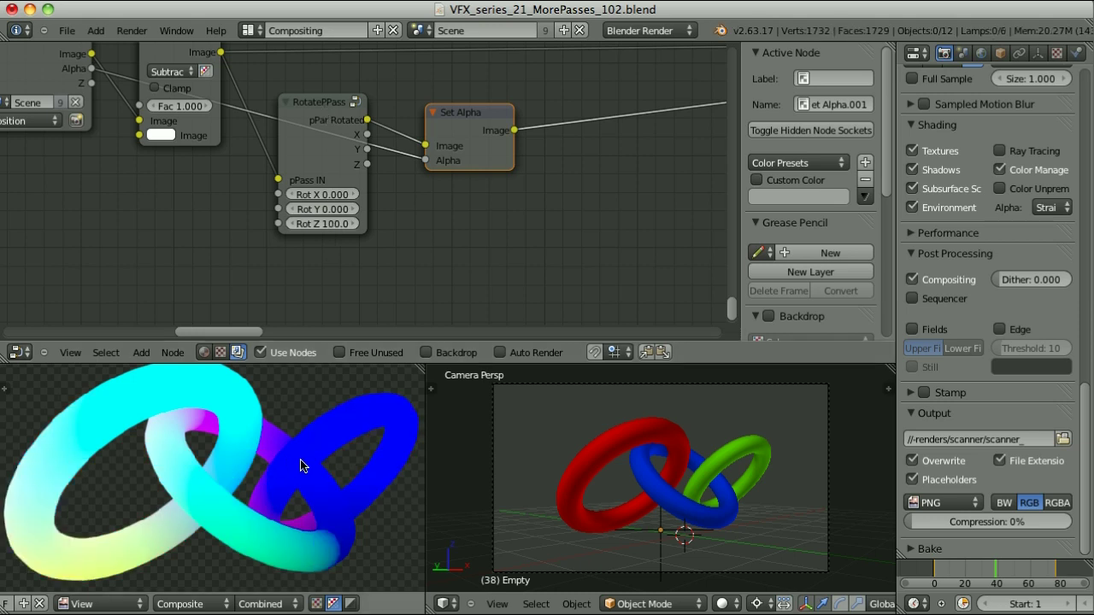
Step: Feed the Separate RGBA node from pPar Rotated instead of Subtract, and show From To Feather in the Viewer
scroll(402, 245, "down", 4)
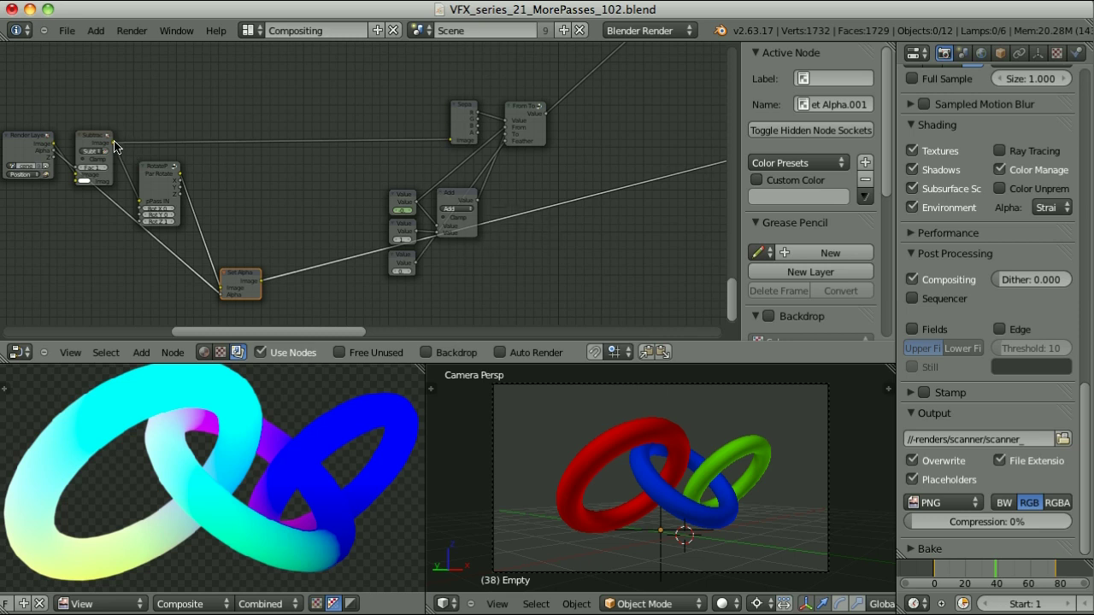
left_click_drag(115, 147, 203, 101)
left_click_drag(181, 175, 451, 141)
left_click(523, 137, "ctrl+shift")
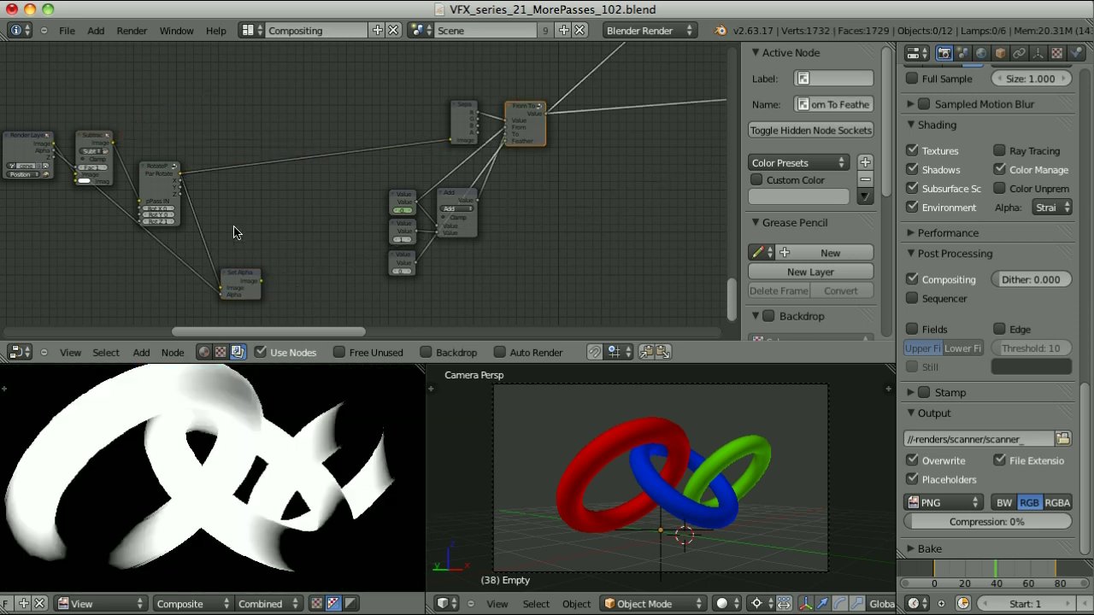
Step: Set Rot Z of the RotatePPassXYZ node to 60
middle_click_drag(237, 232, 264, 200)
scroll(299, 200, "up", 3)
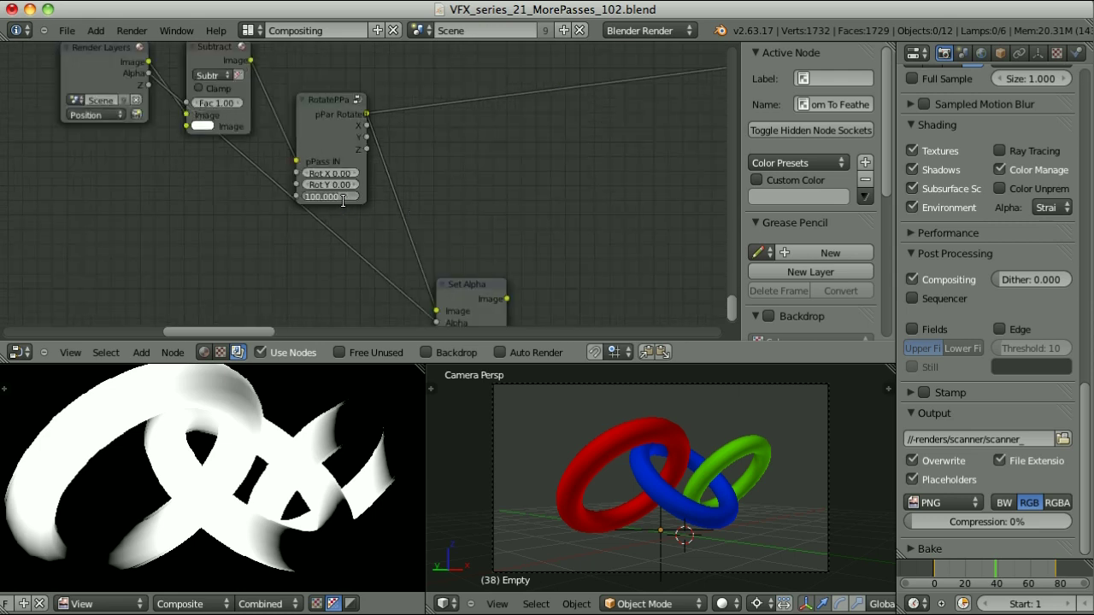
type("60")
key("Return")
scroll(342, 200, "up", 2)
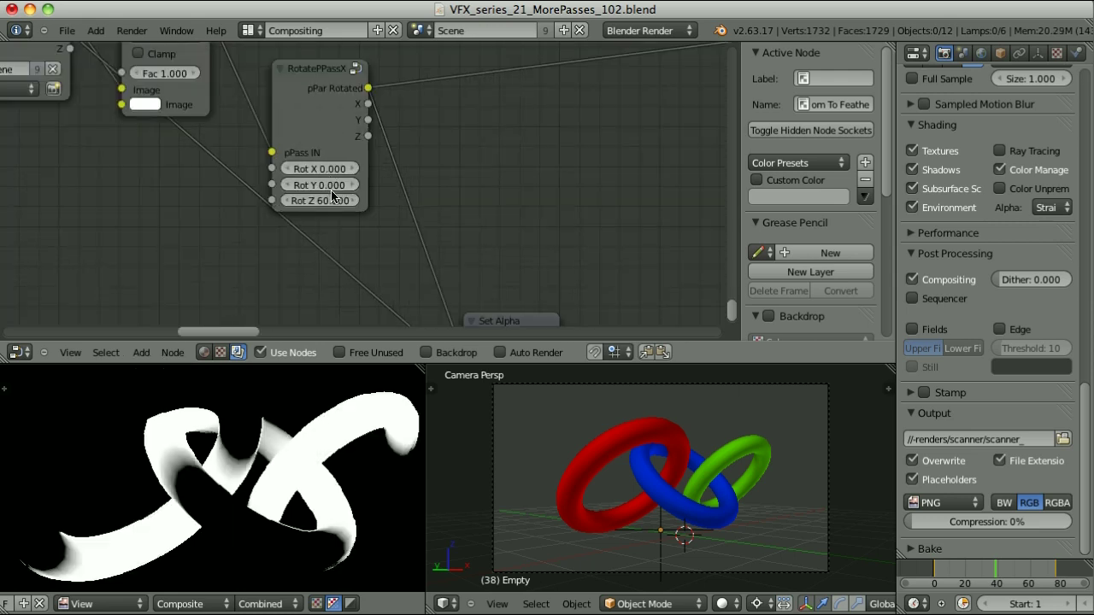
Step: Show the final Multiply node of the normal-pass relighting setup in the Viewer
key("Home")
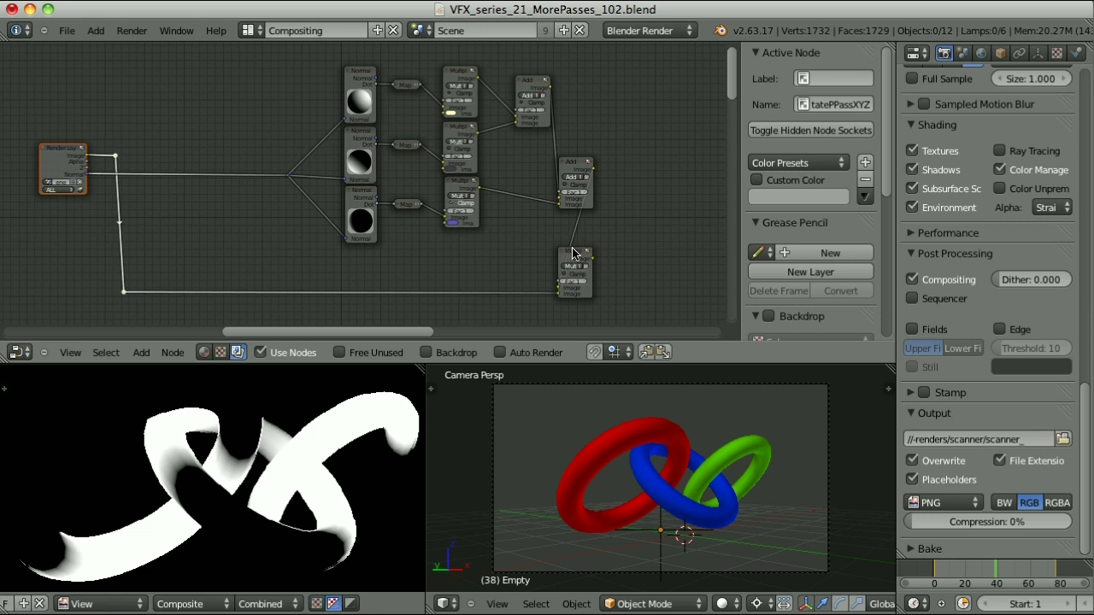
left_click(573, 253, "ctrl+shift")
scroll(427, 211, "down", 1)
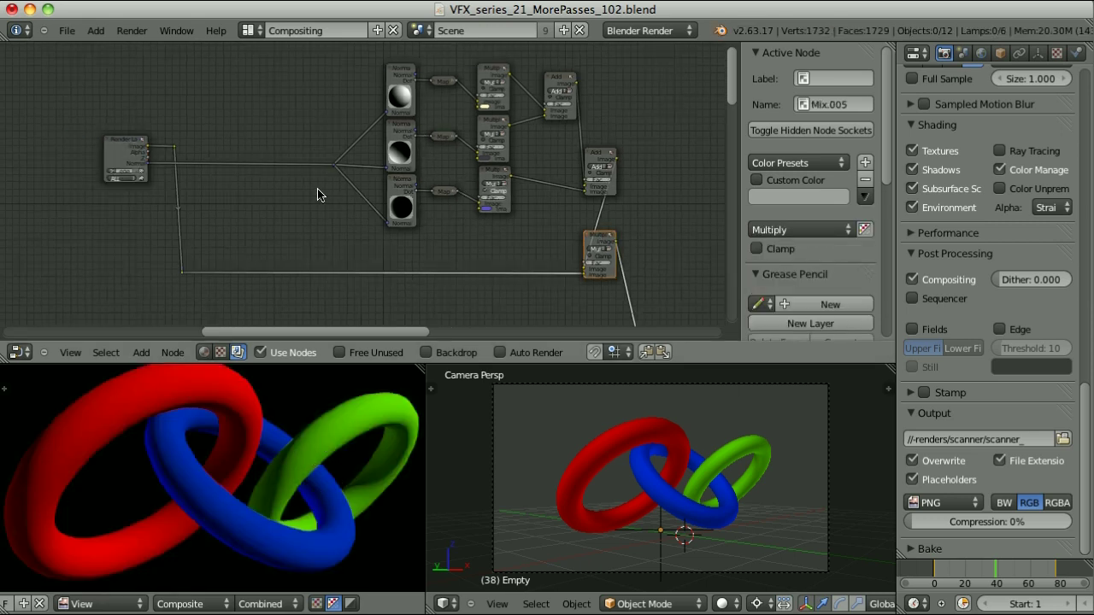
Step: Add a RotatePPassXYZ group node on the link between the render layer's Normal output and the three Normal nodes
key("shift+a")
mouse_move(273, 218)
mouse_move(257, 265)
left_click(325, 438)
left_click(332, 214)
scroll(257, 230, "up", 3)
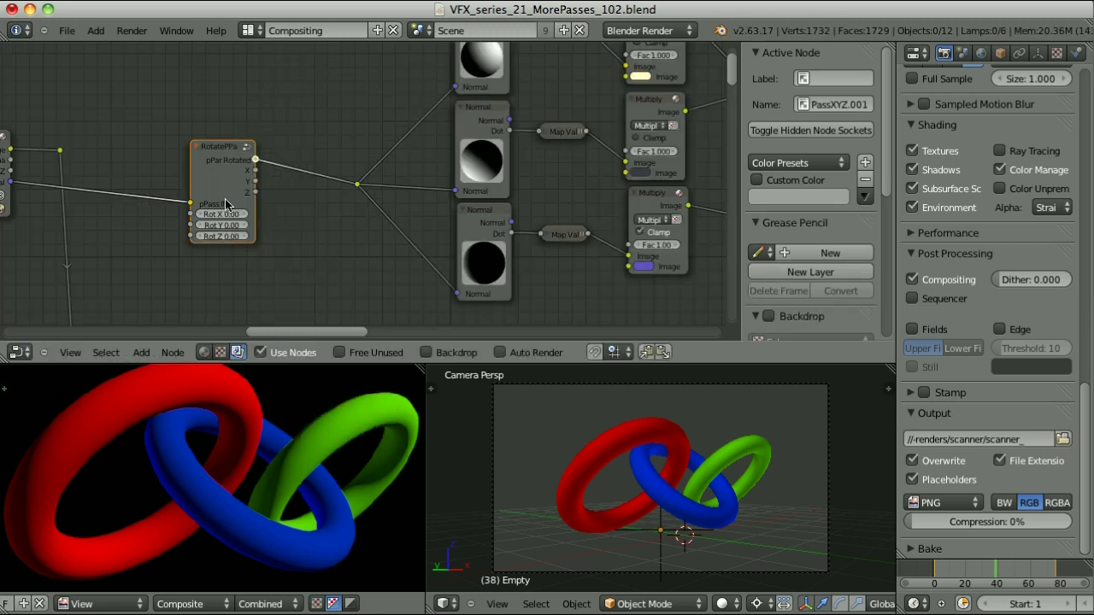
Step: Try rotating the normal pass with Rot Z 100 and Rot X 75 on the RotatePPassXYZ node feeding the Normal nodes
scroll(236, 260, "up", 2)
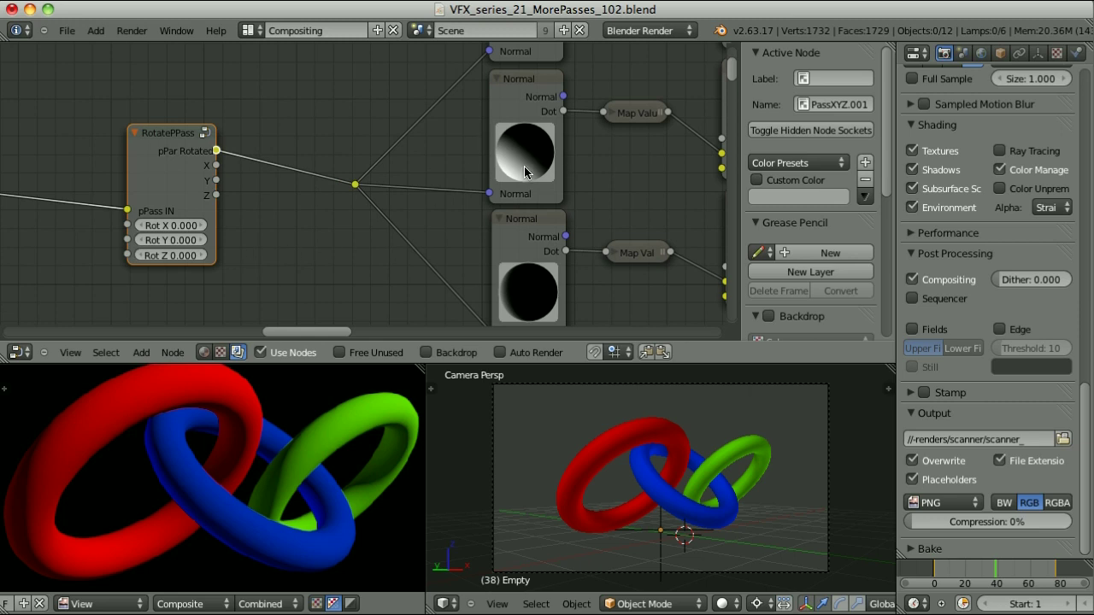
left_click(184, 255)
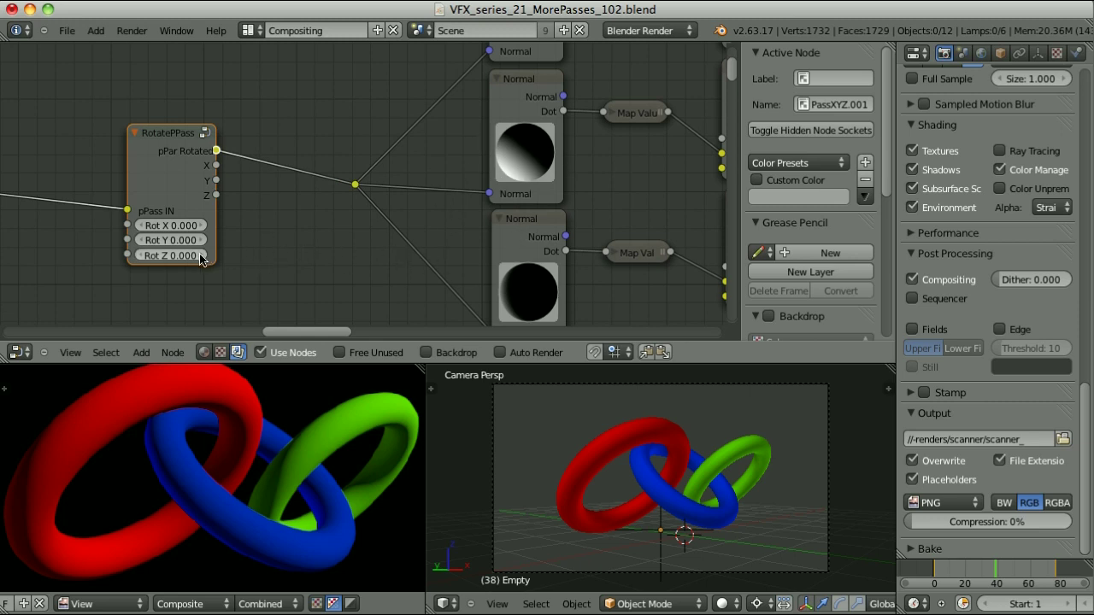
type("100")
key("Return")
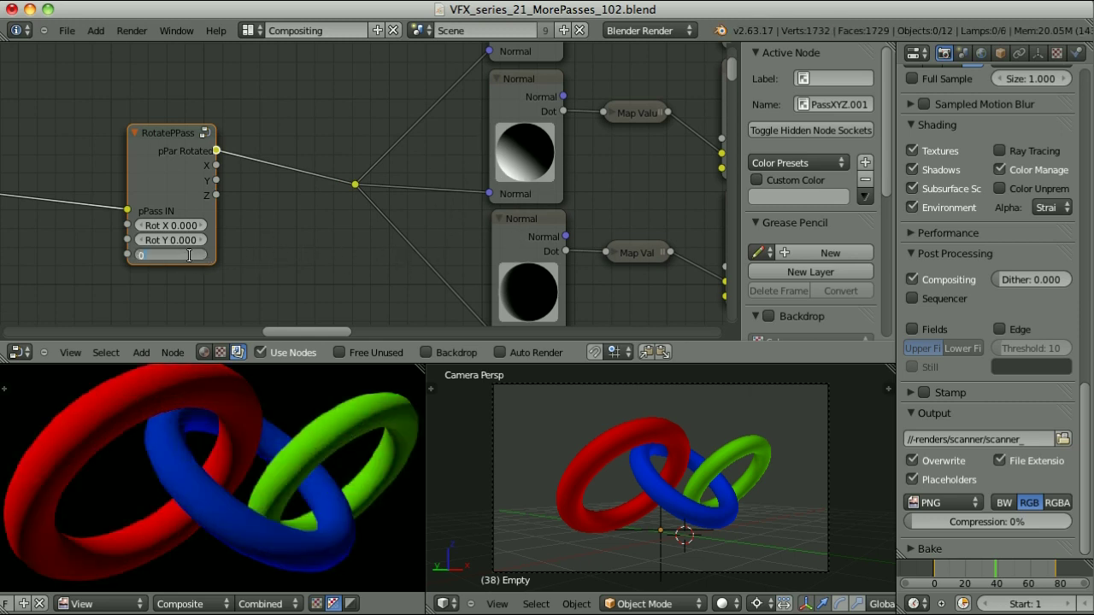
left_click(186, 225)
type("75")
key("Escape")
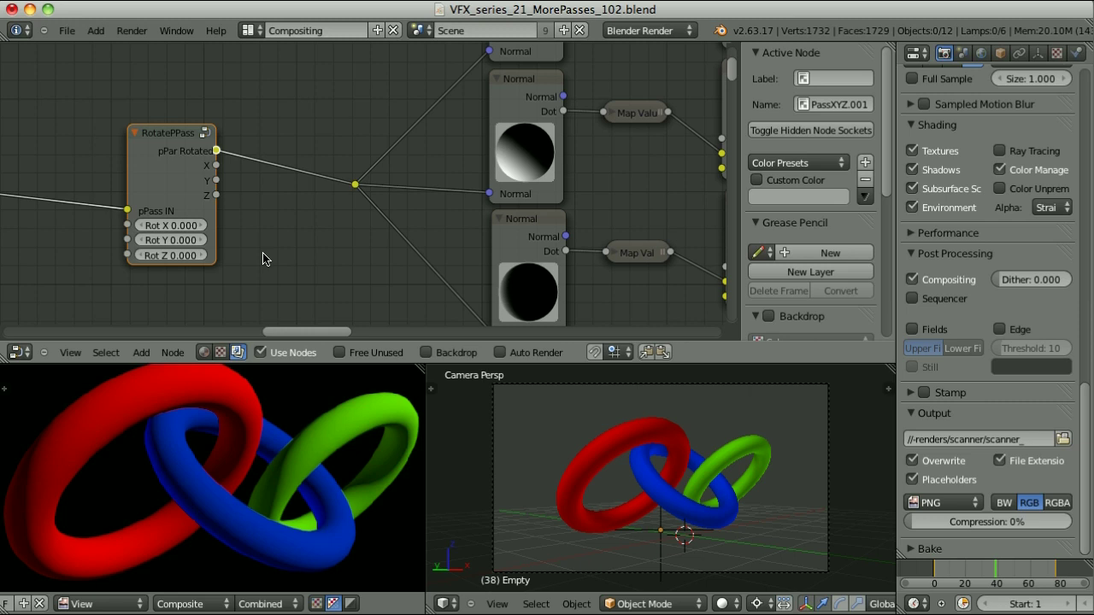
Step: Duplicate the RotatePPassXYZ group node and place the copy in an empty area beyond the relighting nodes
scroll(365, 237, "down", 6)
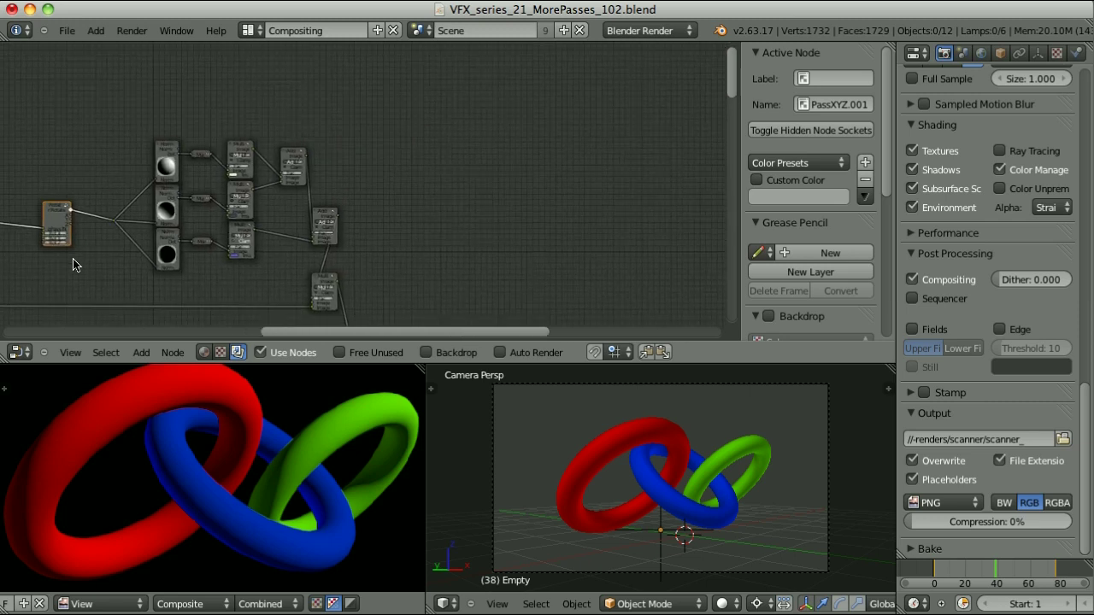
key("shift+d")
left_click(589, 173)
middle_click_drag(589, 174, 545, 176)
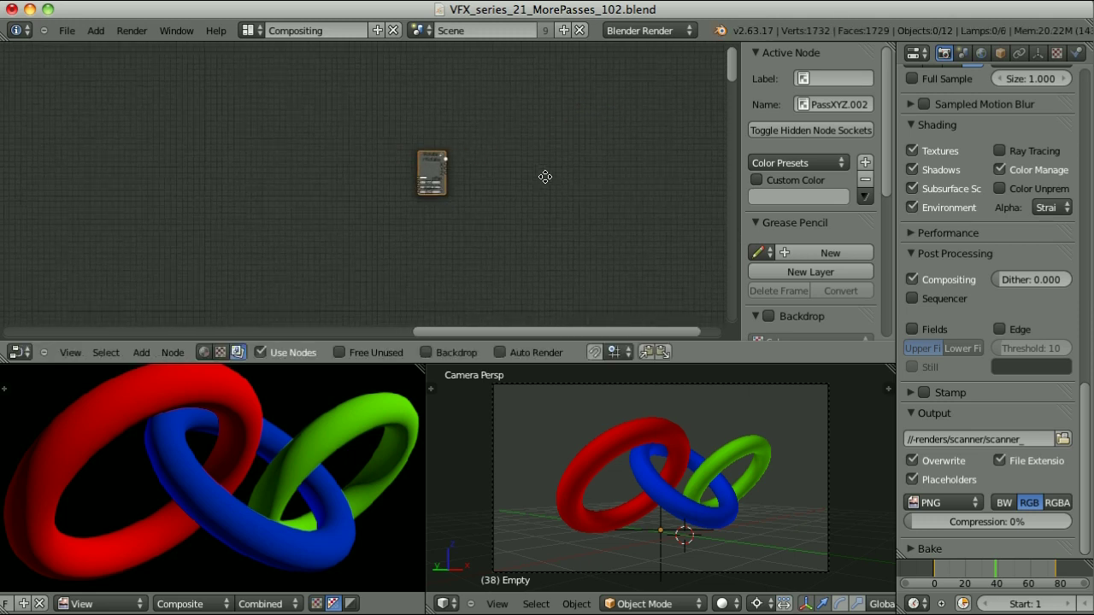
Step: Examine the internal node network of the duplicated RotatePPassXYZ group in a maximized node editor, and close the group again
key("Tab")
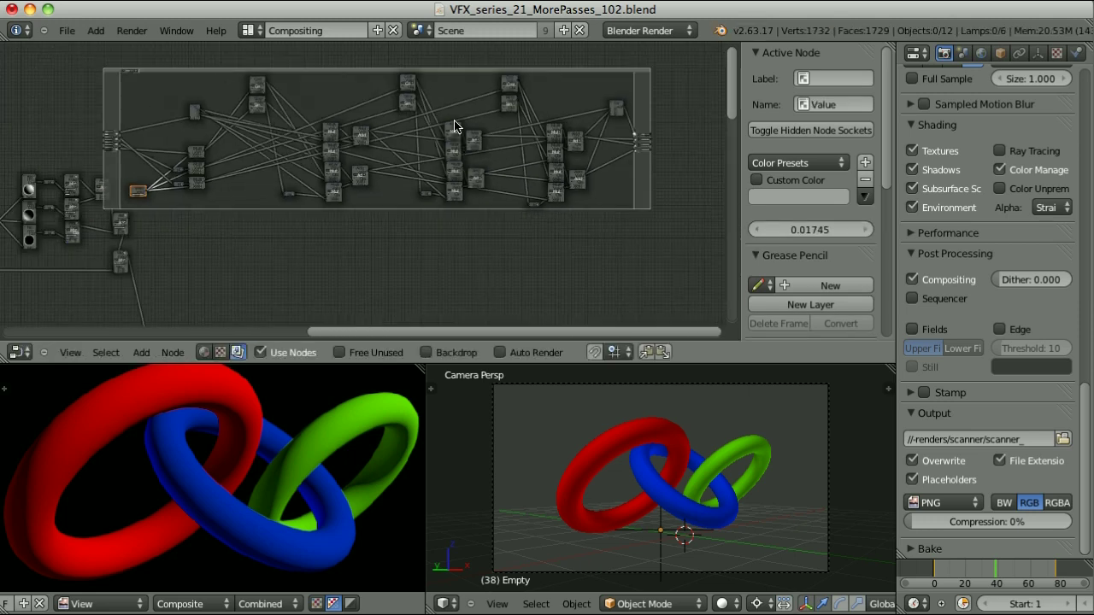
key("ctrl+Up")
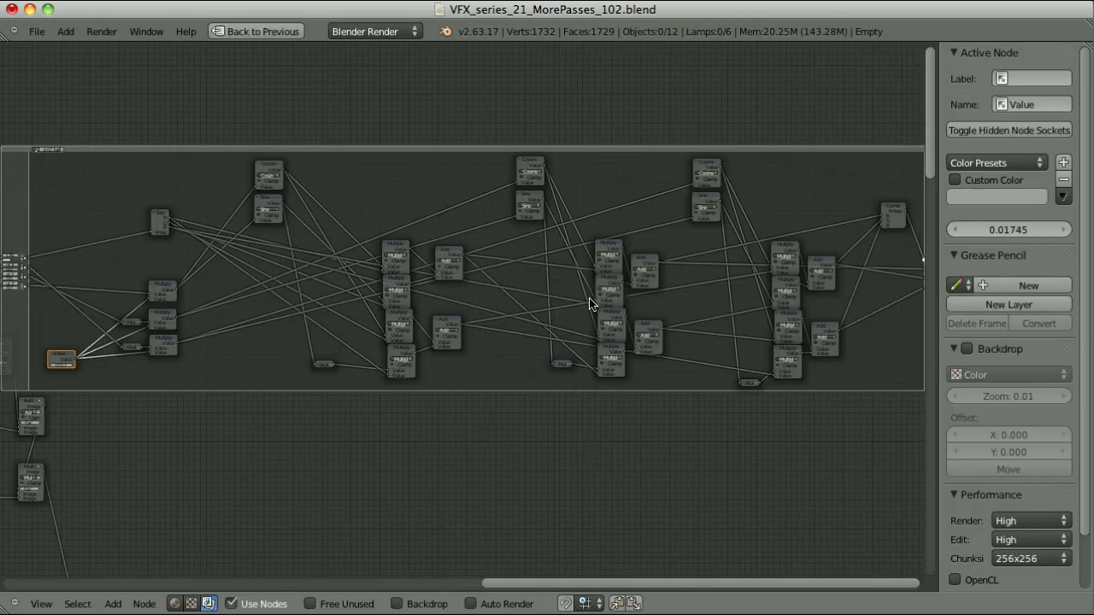
key("Tab")
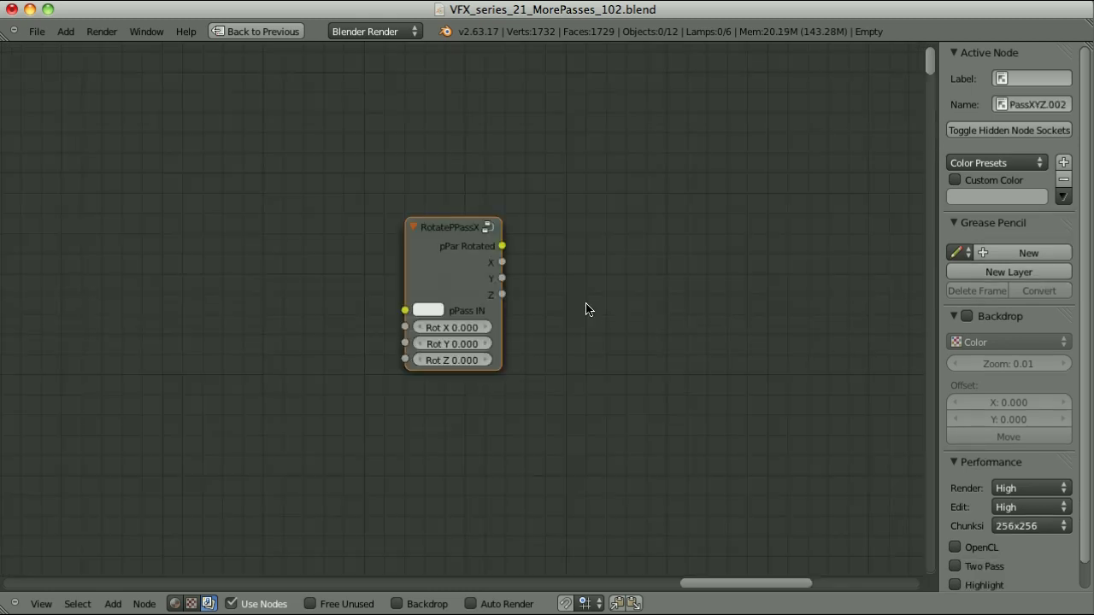
scroll(660, 382, "up", 1)
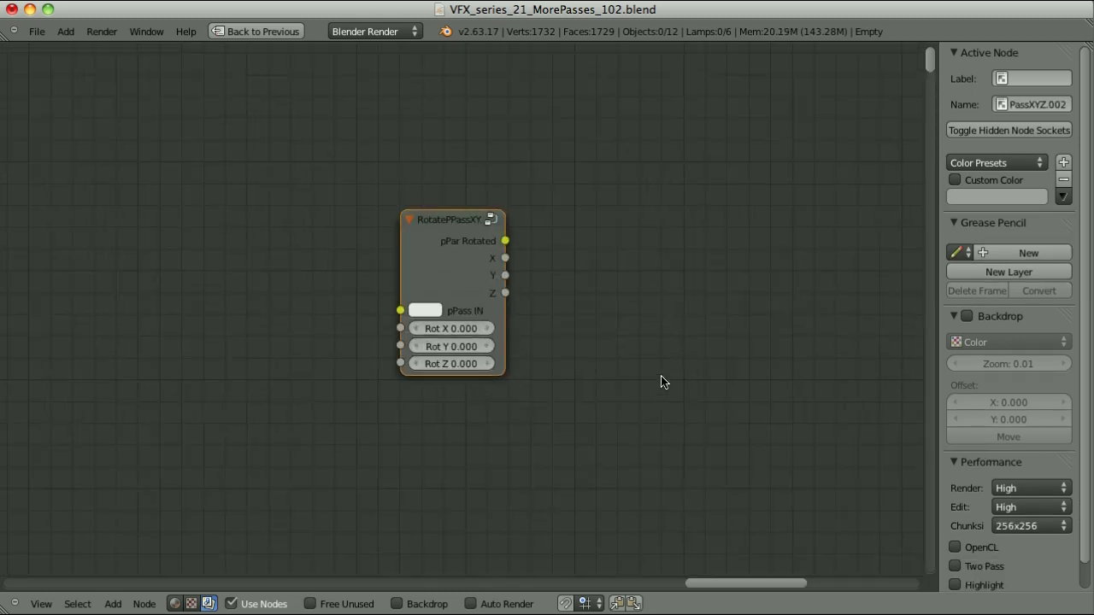